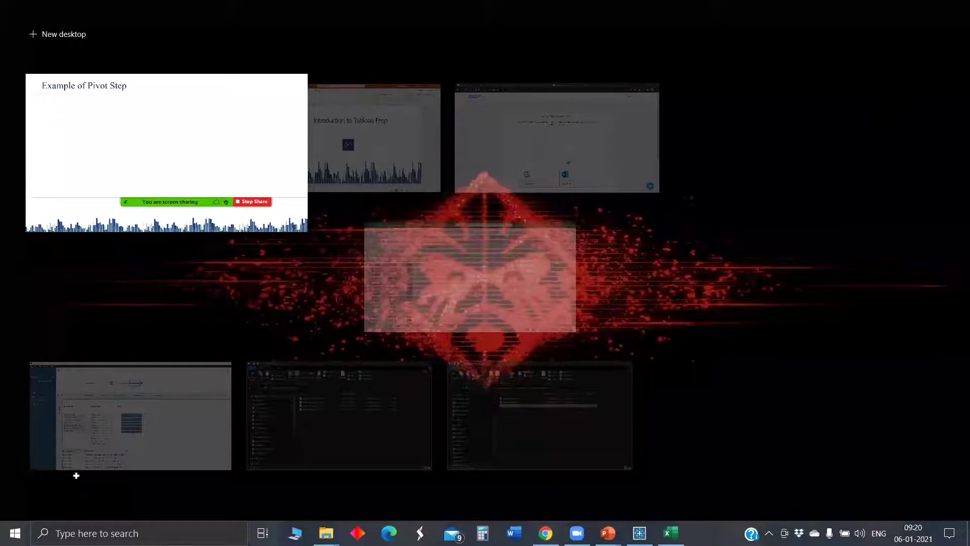
Switch to the pivot table example workbook and compare the Table sheet's monthly columns with the Pivot table sheet's State, Month and Metric value layout
left_click(115, 362)
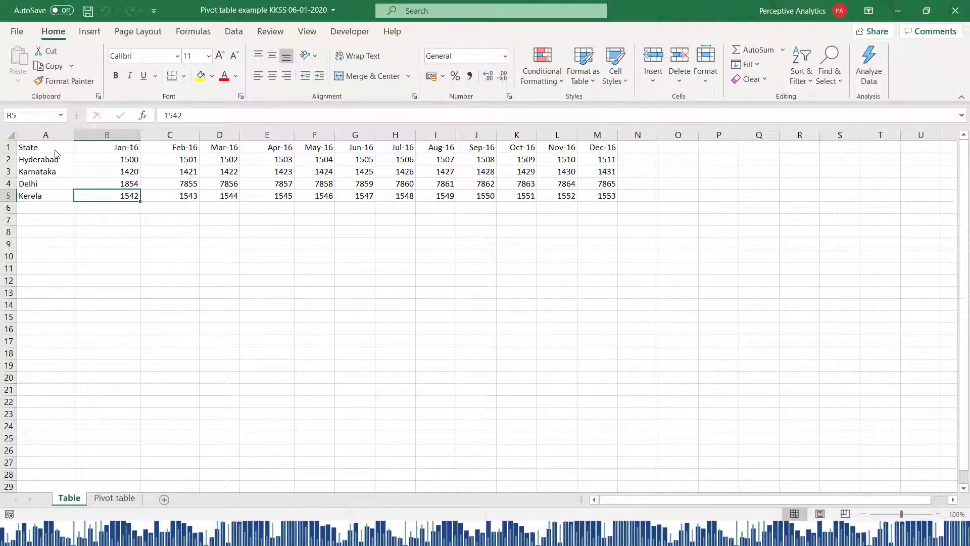
key("ctrl+Home")
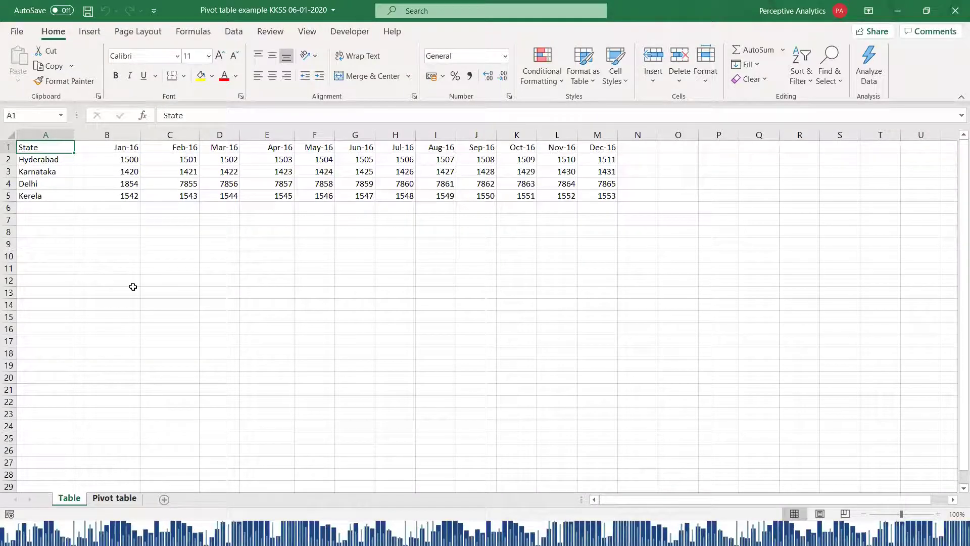
key("ctrl+Page_Down")
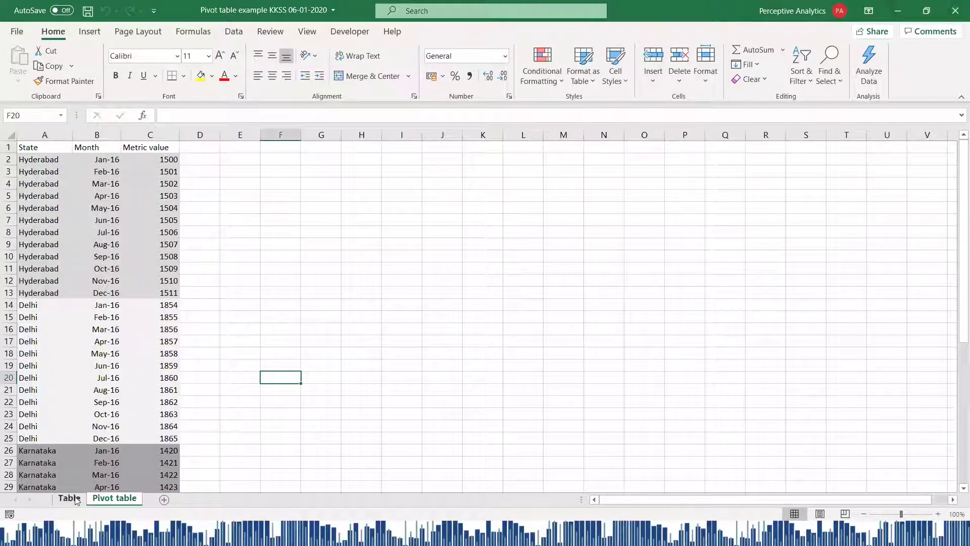
key("ctrl+Page_Up")
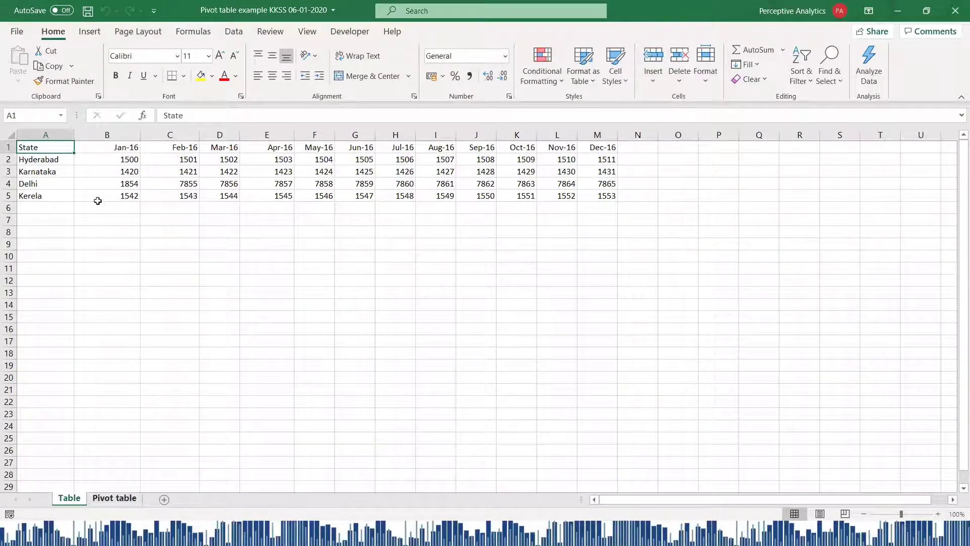
key("ctrl+Page_Down")
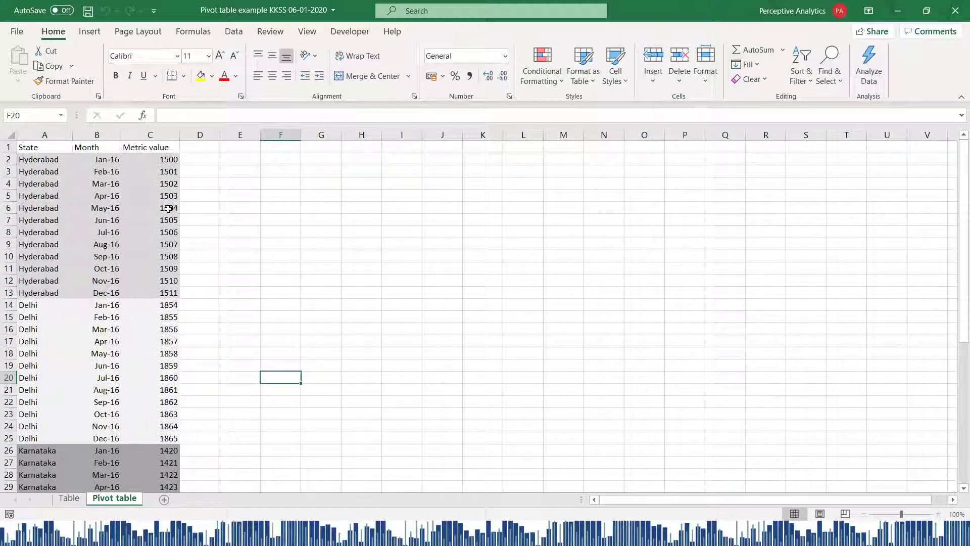
scroll(168, 216, "down", 3)
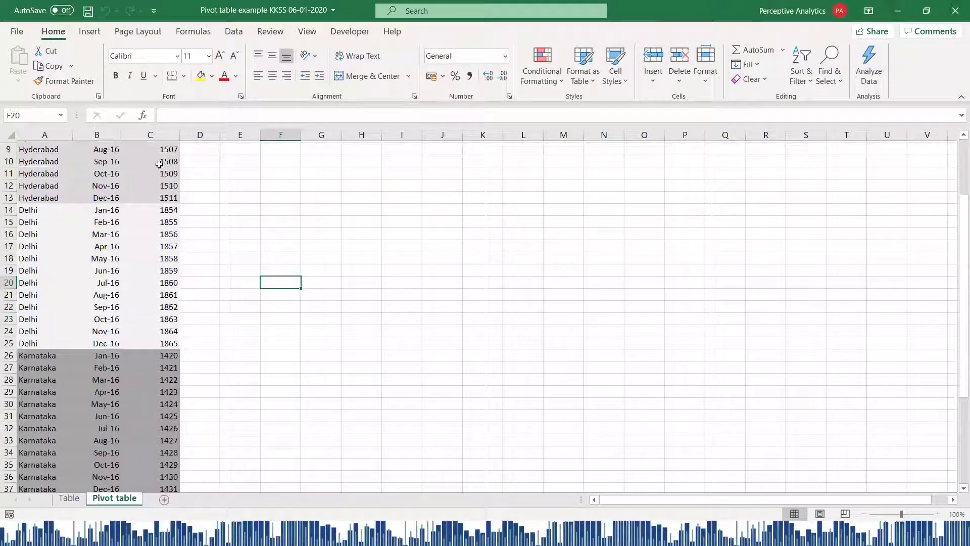
scroll(261, 180, "down", 1)
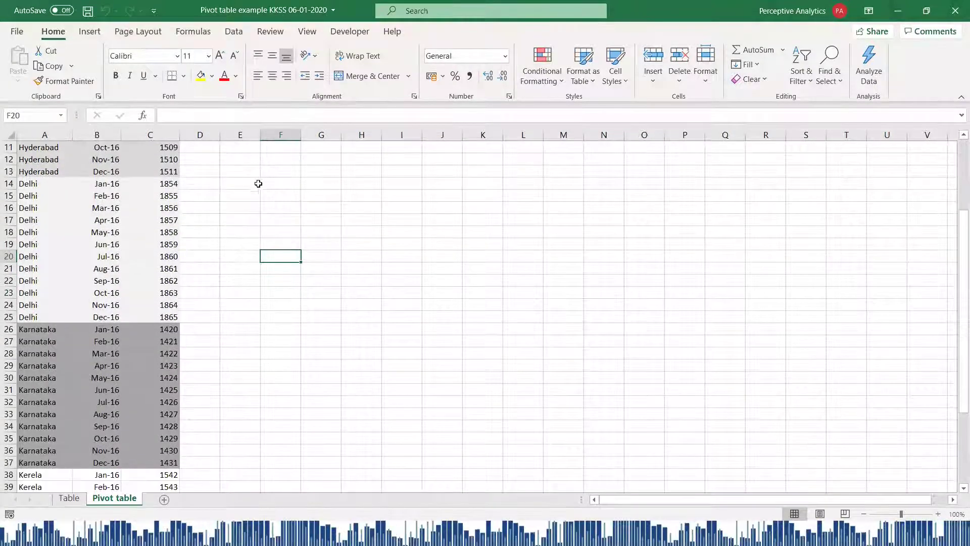
scroll(260, 195, "down", 2)
scroll(224, 297, "up", 5)
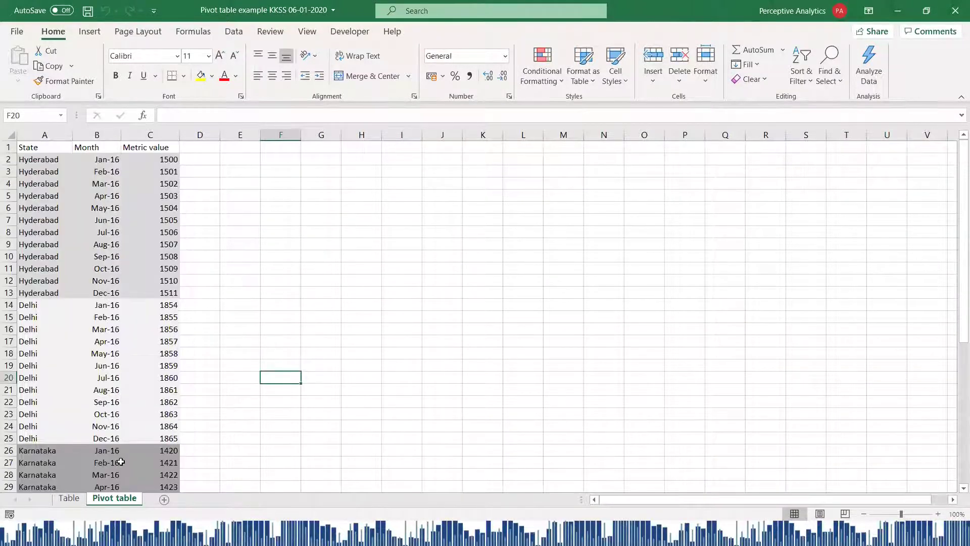
key("ctrl+Page_Up")
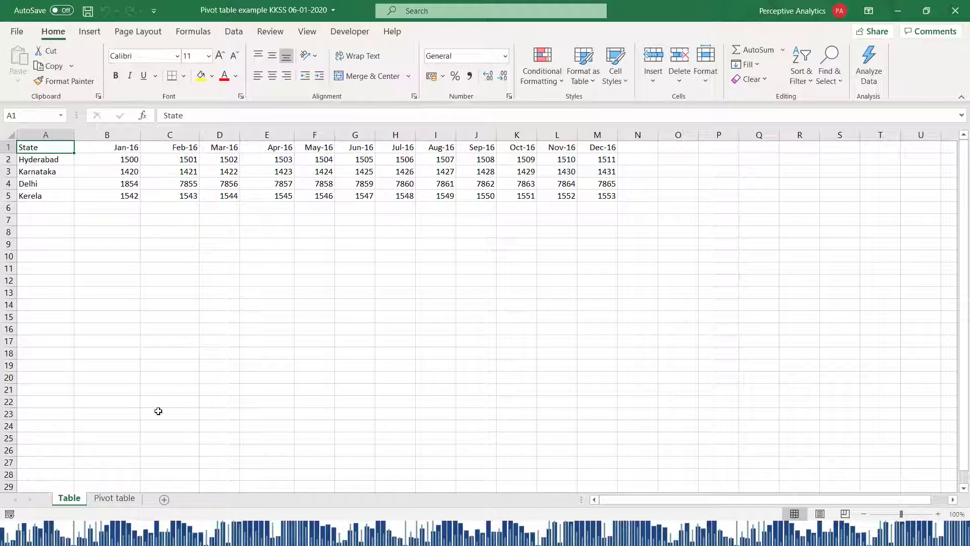
left_click(113, 500)
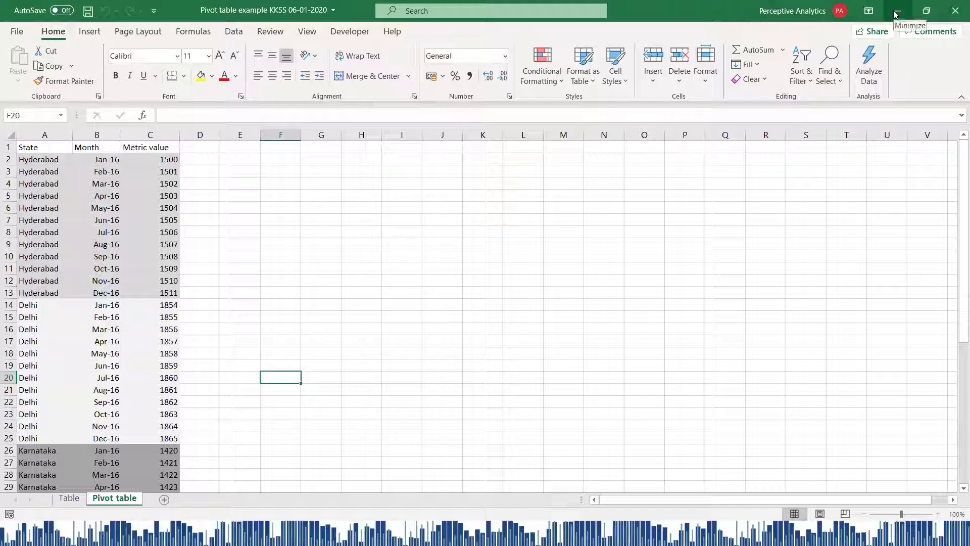
Switch to the Tableau Prep Builder window showing its start page and maximize it
key("alt+Tab")
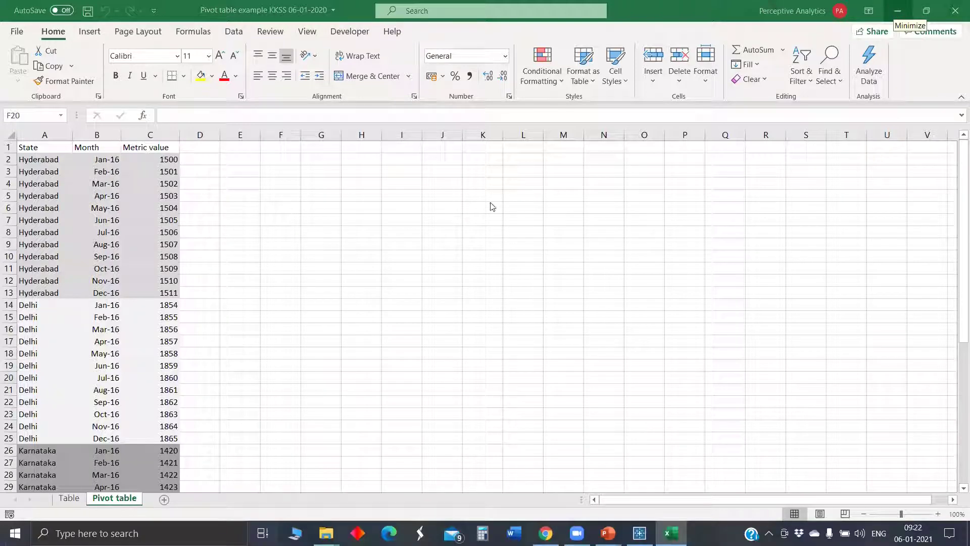
key("super+Tab")
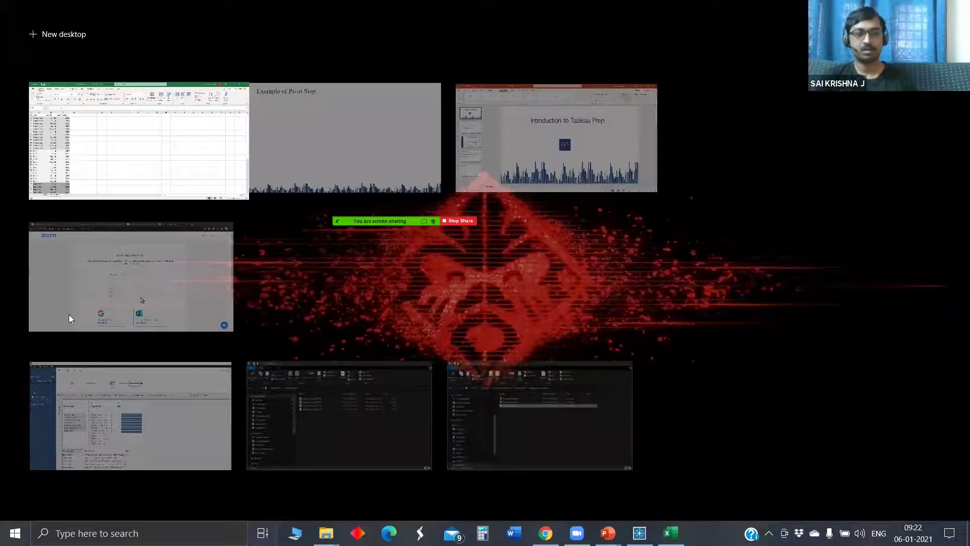
left_click(117, 87)
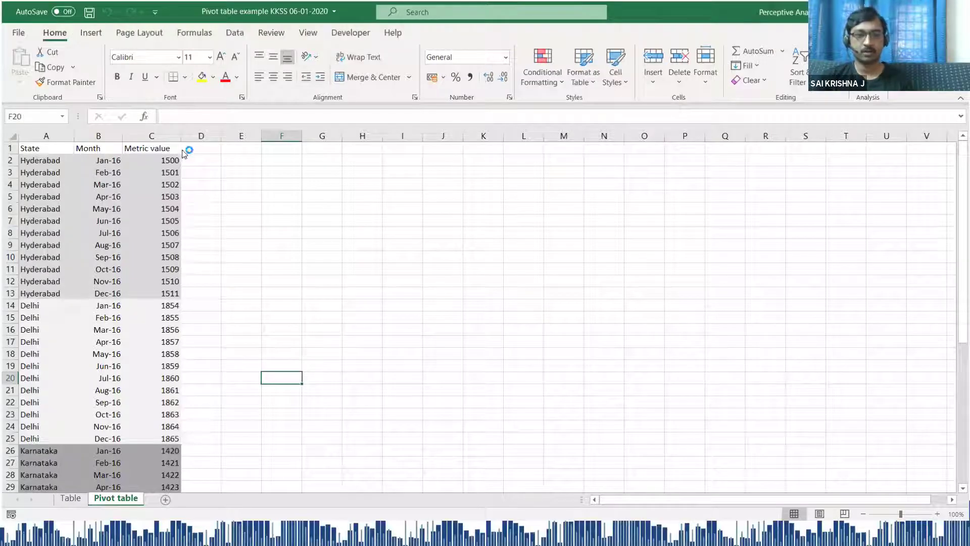
left_click(898, 12)
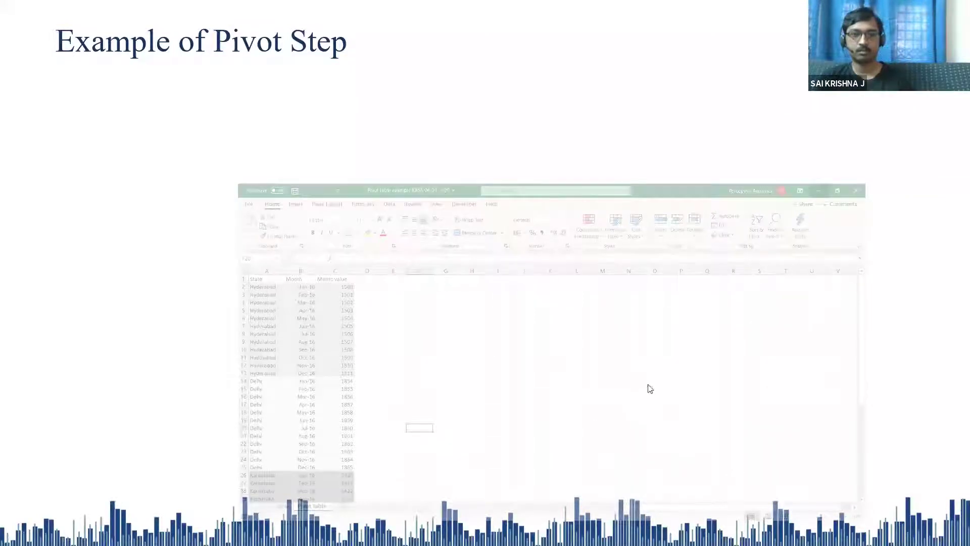
key("alt+Tab")
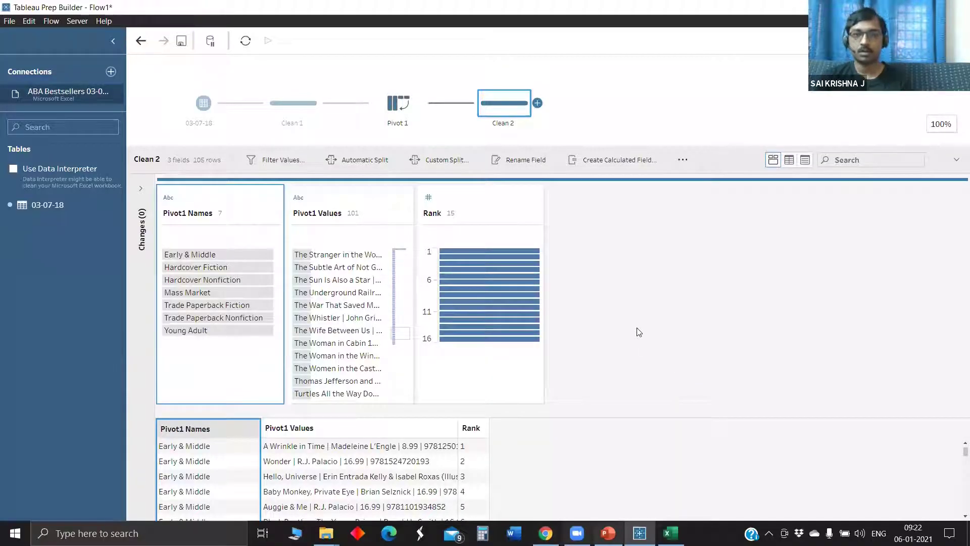
key("alt+Tab")
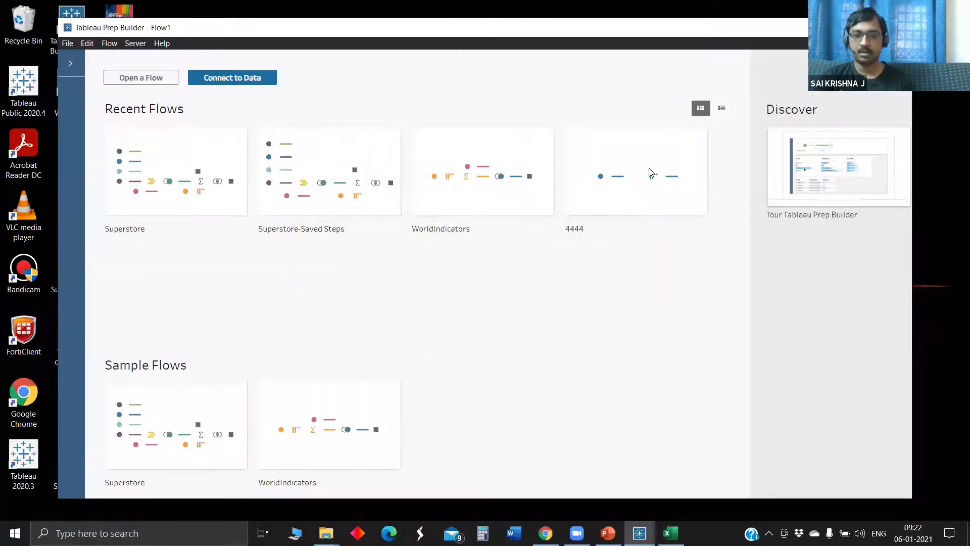
key("super+Up")
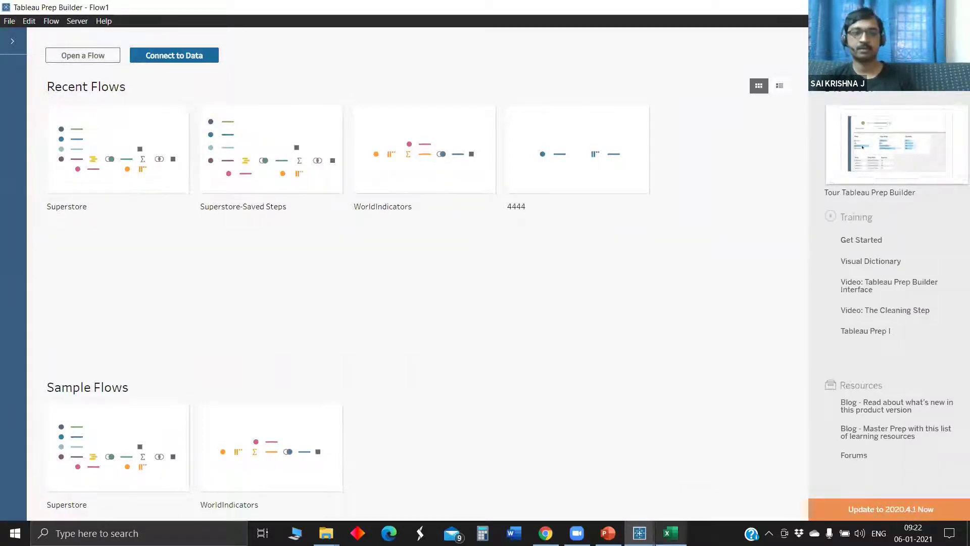
Switch to Excel and open the ABA Bestsellers 03-07-18 workbook from the KKSS 06-01 folder
mouse_move(671, 533)
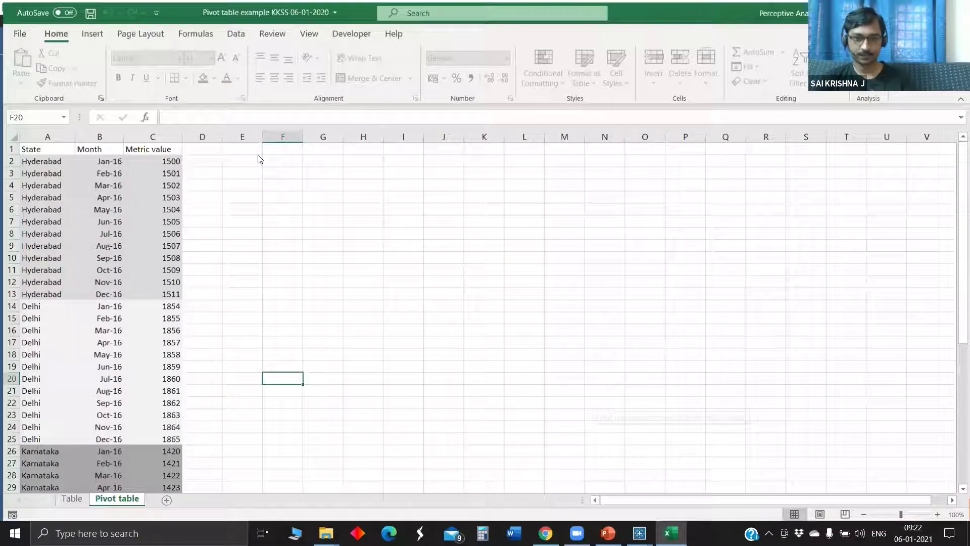
key("ctrl+o")
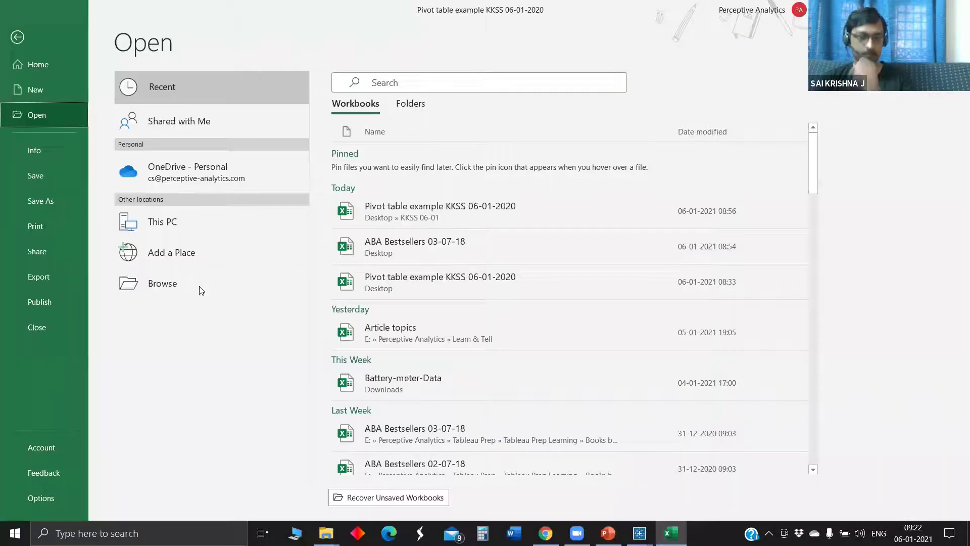
left_click(212, 277)
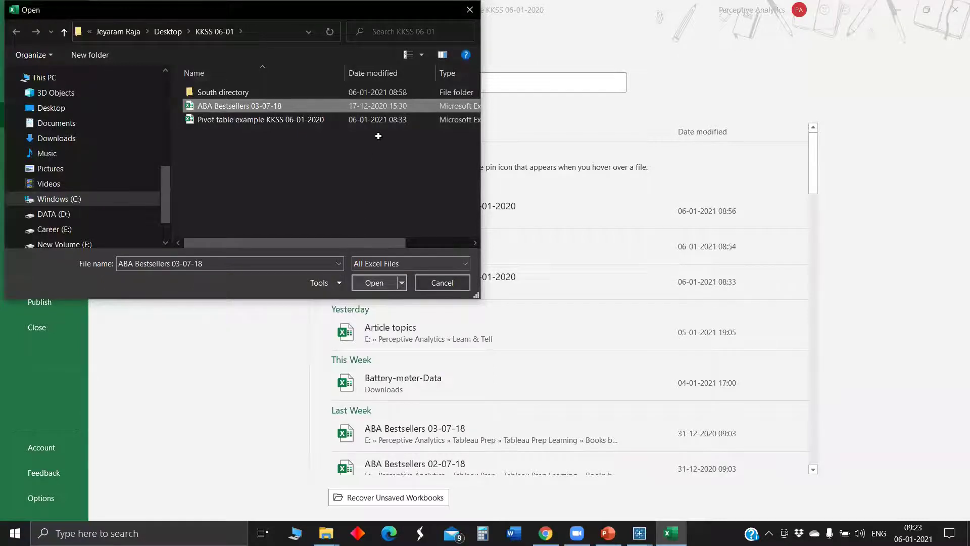
key("Return")
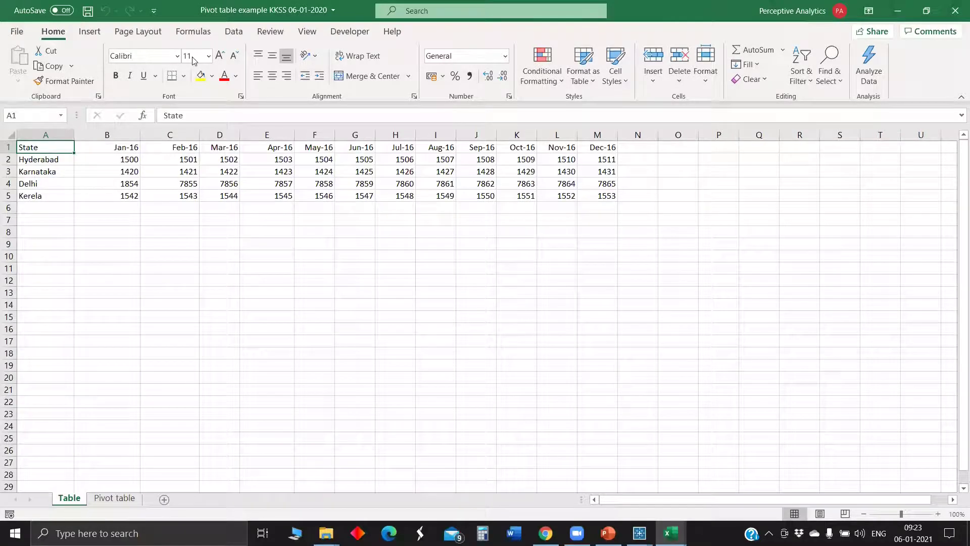
key("ctrl+a")
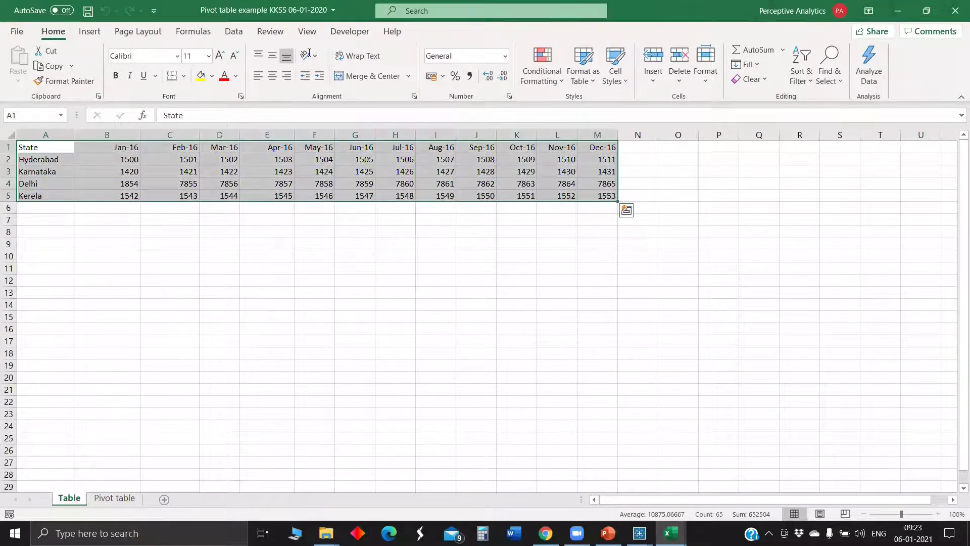
left_click(352, 50)
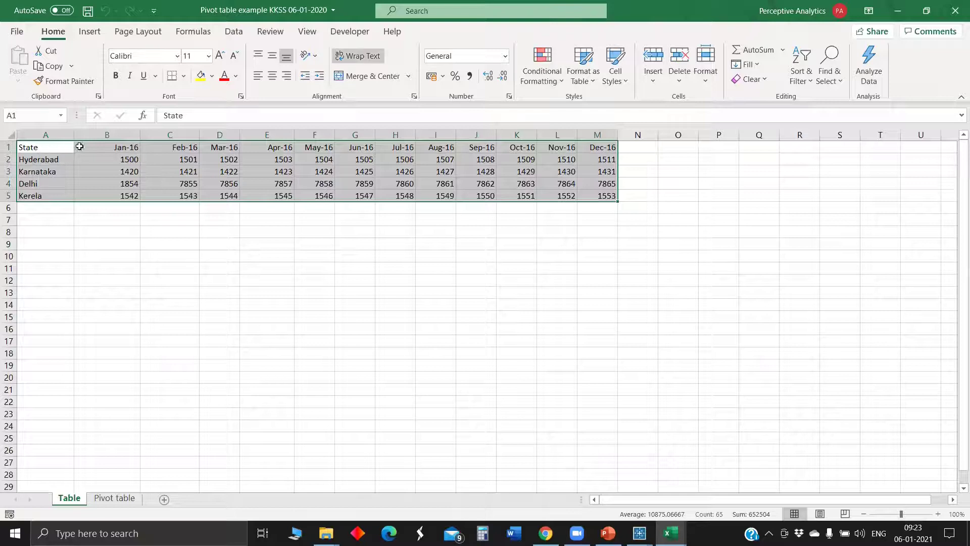
left_click(115, 147)
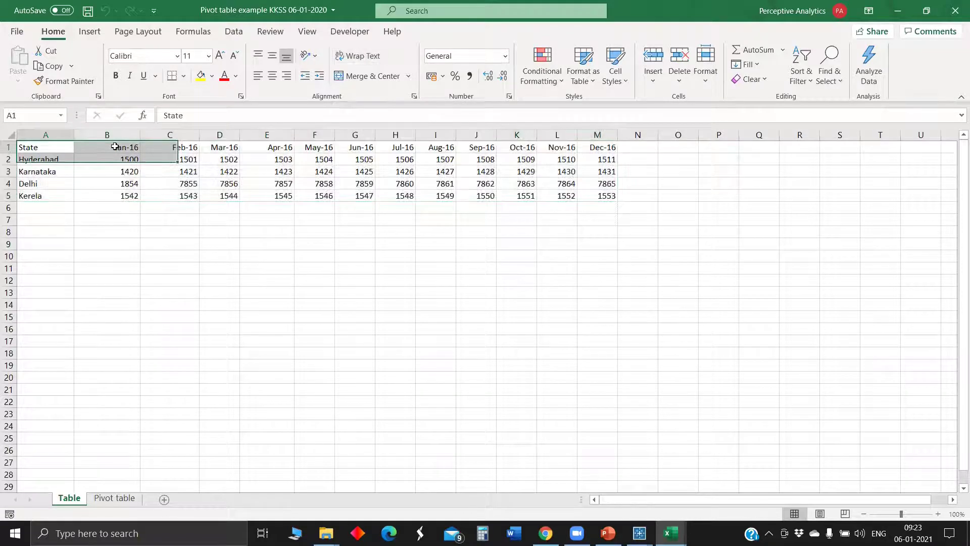
key("shift+Right")
key("shift+Right")
key("shift+Right")
key("shift+Right")
key("shift+Right")
key("shift+Right")
key("shift+Right")
key("shift+Right")
key("shift+Right")
key("shift+Right")
key("shift+Right")
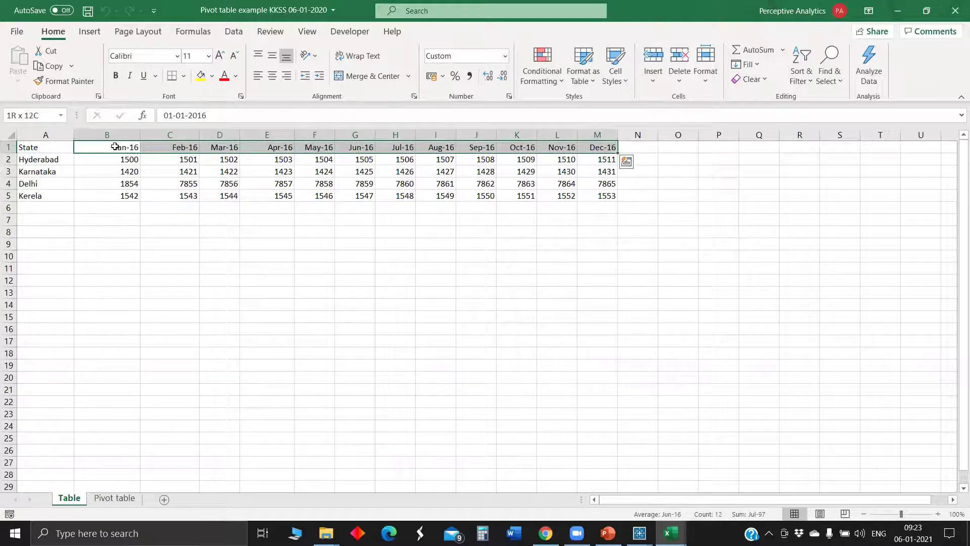
key("ctrl+shift+Down")
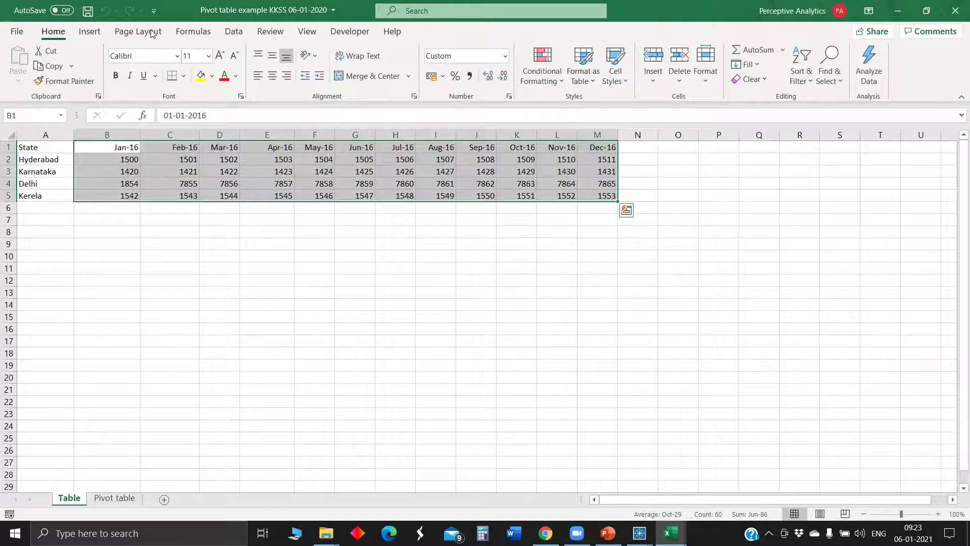
left_click(89, 31)
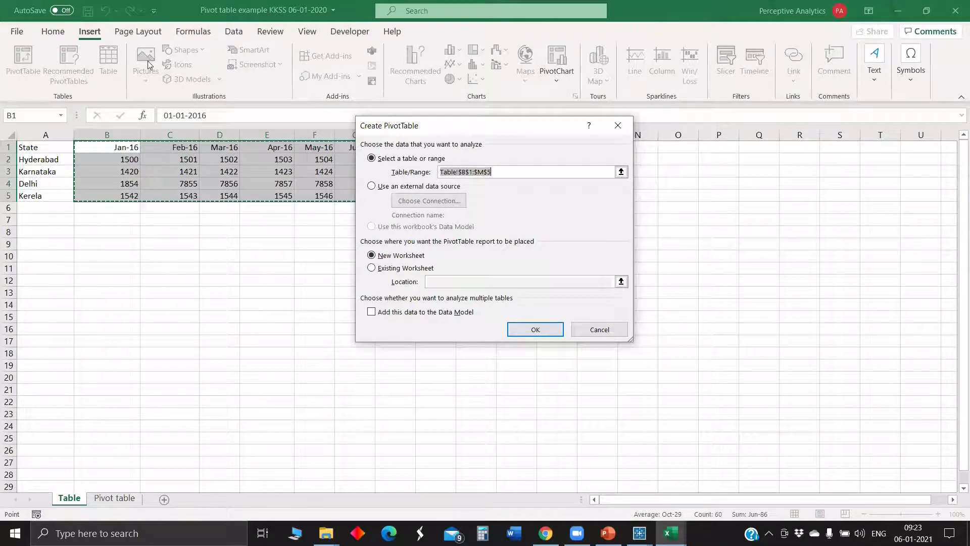
key("Escape")
left_click(118, 72)
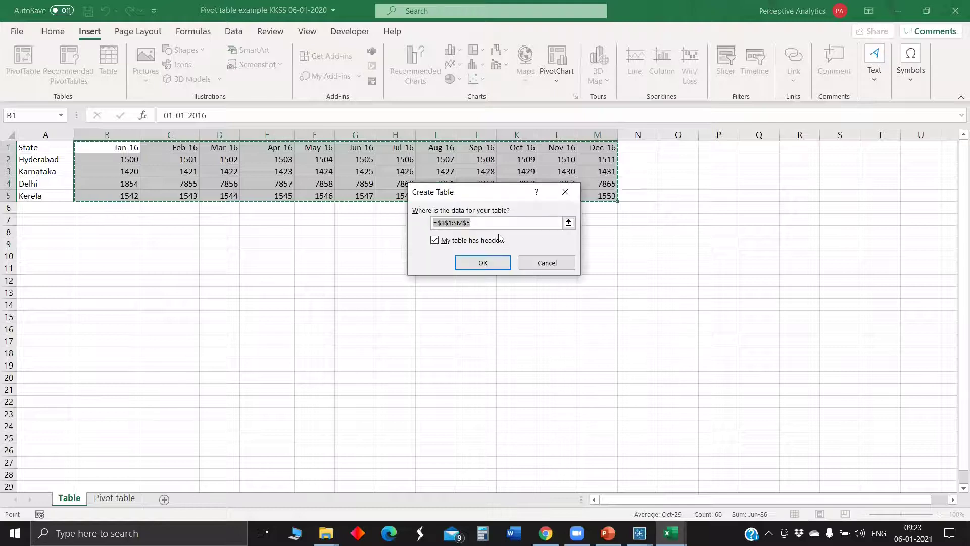
key("BackSpace")
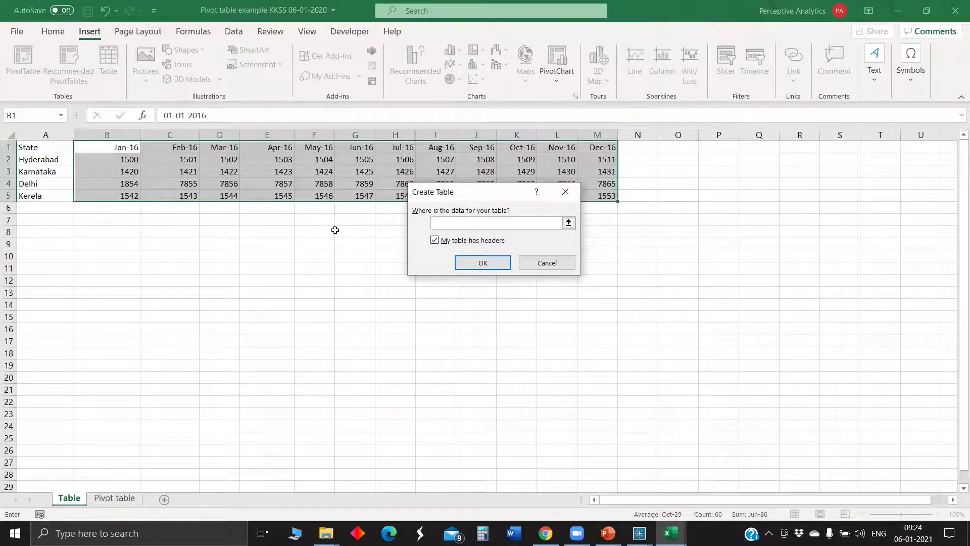
key("Escape")
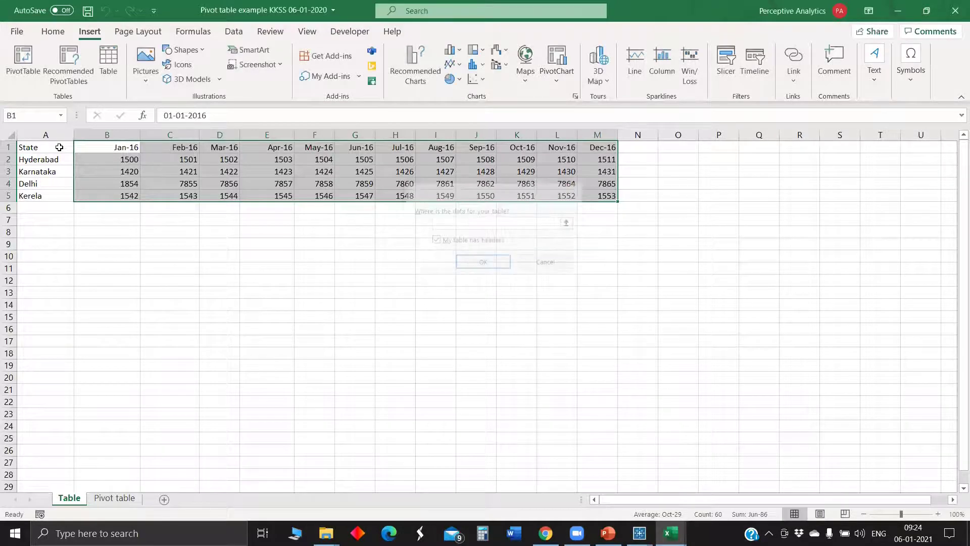
Start creating an Excel table from the full state-wise data range A1:M5 on the Table sheet
left_click(59, 147)
key("ctrl+a")
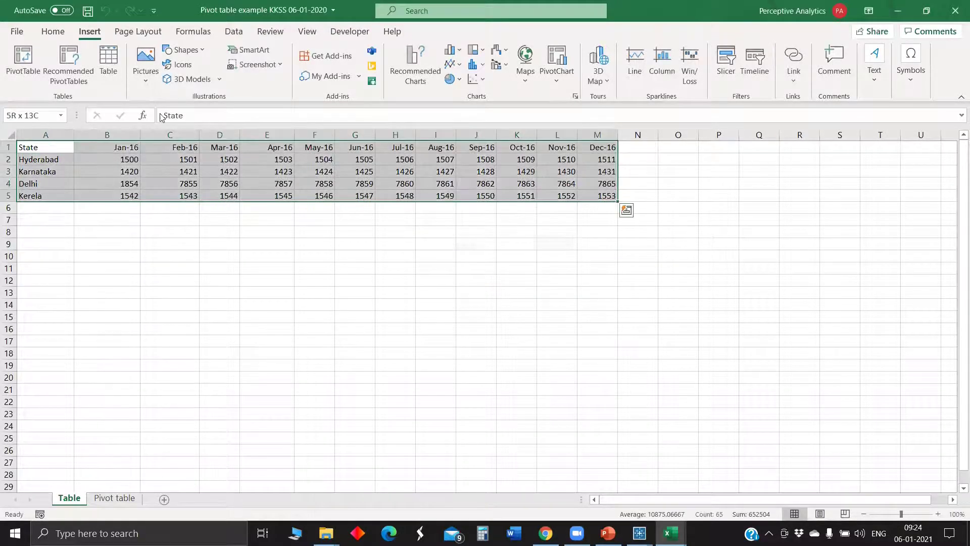
key("ctrl+t")
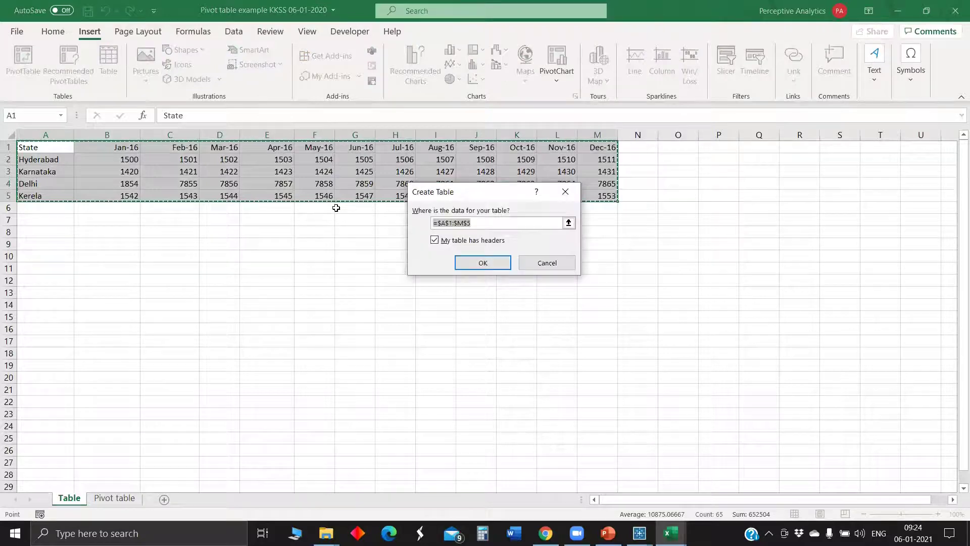
Try to use "Statewise sales" as the data source of the new table
key("BackSpace")
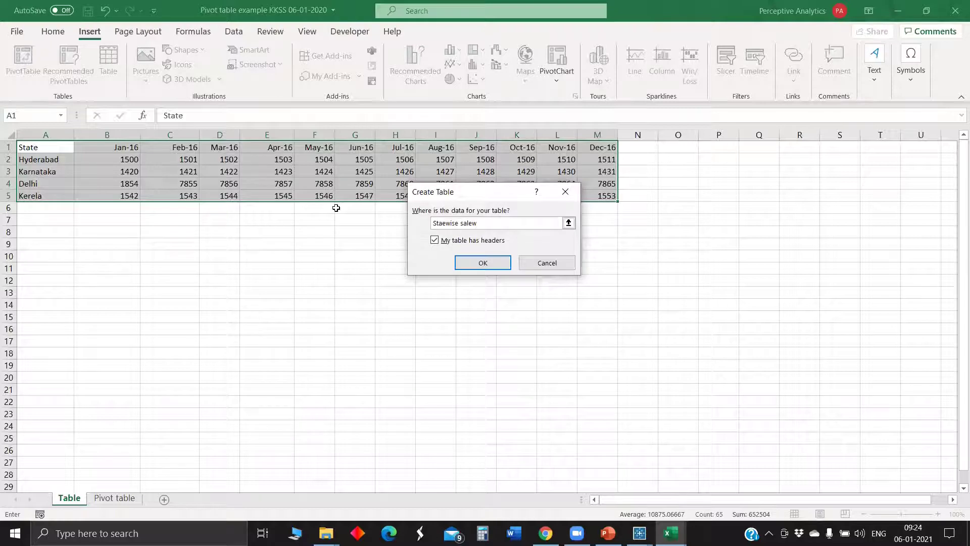
key("BackSpace")
key("BackSpace")
key("BackSpace")
key("BackSpace")
key("BackSpace")
key("BackSpace")
key("BackSpace")
key("BackSpace")
key("BackSpace")
key("BackSpace")
key("BackSpace")
type("Statewise sa")
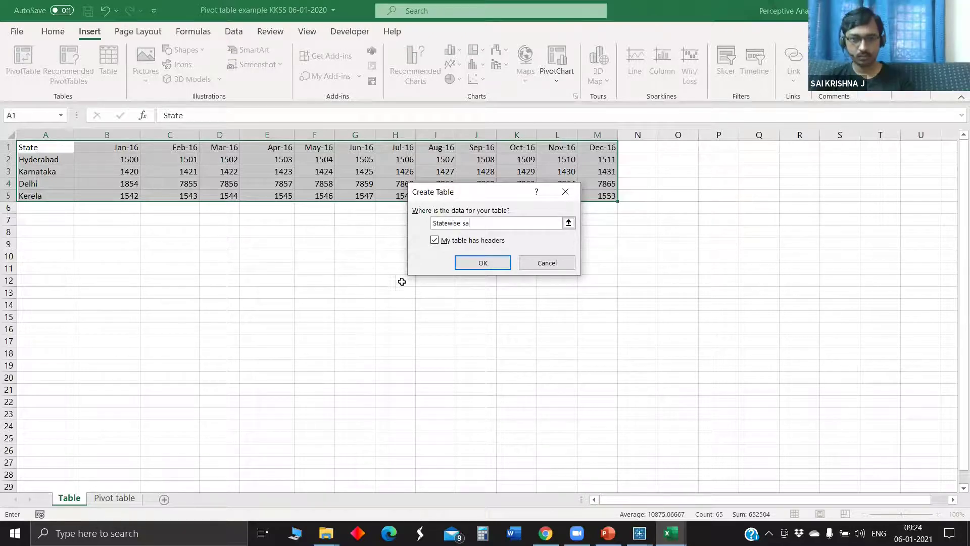
type("les")
left_click(483, 263)
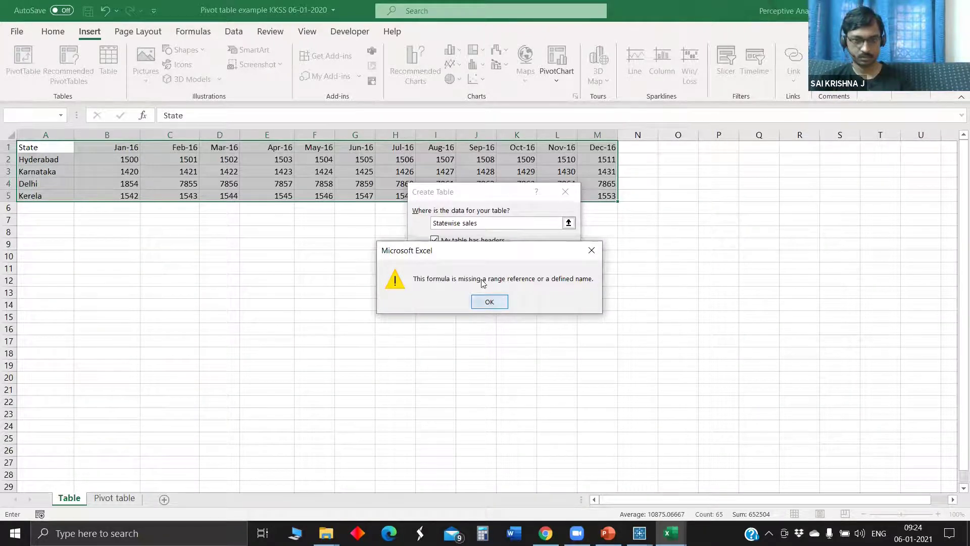
left_click(490, 300)
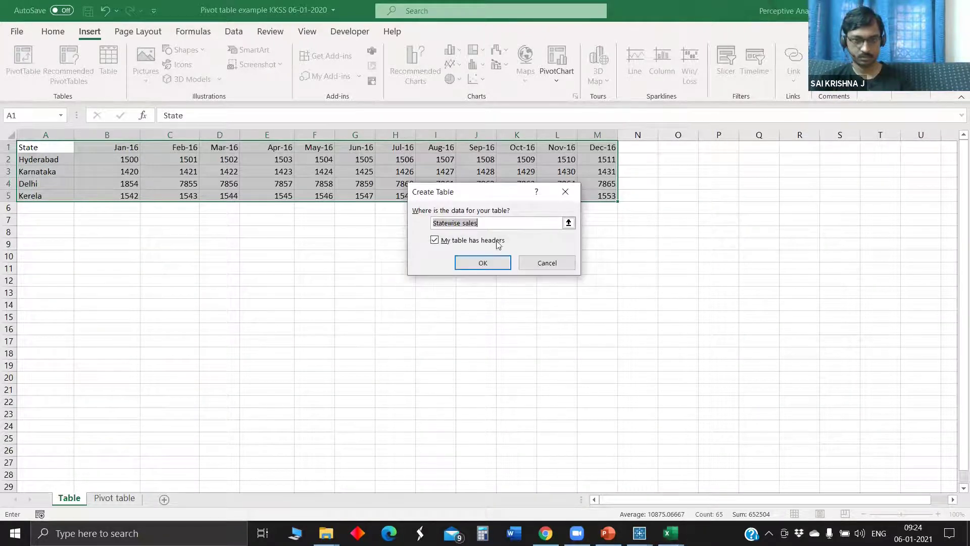
Set the table's data range to $A$1:$M$5 and create the table with headers
left_click(27, 148)
left_click(28, 148)
key("ctrl+shift+Down")
key("ctrl+shift+Right")
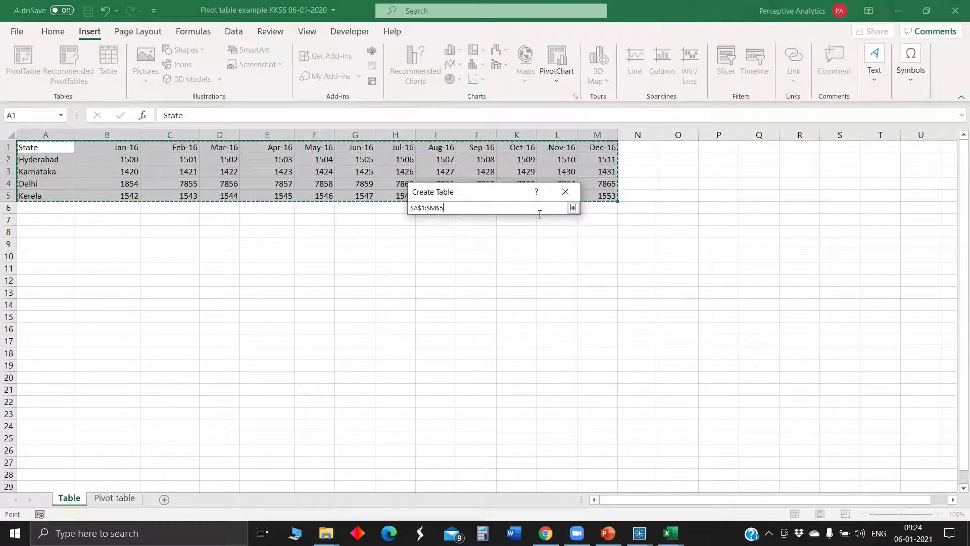
left_click(573, 208)
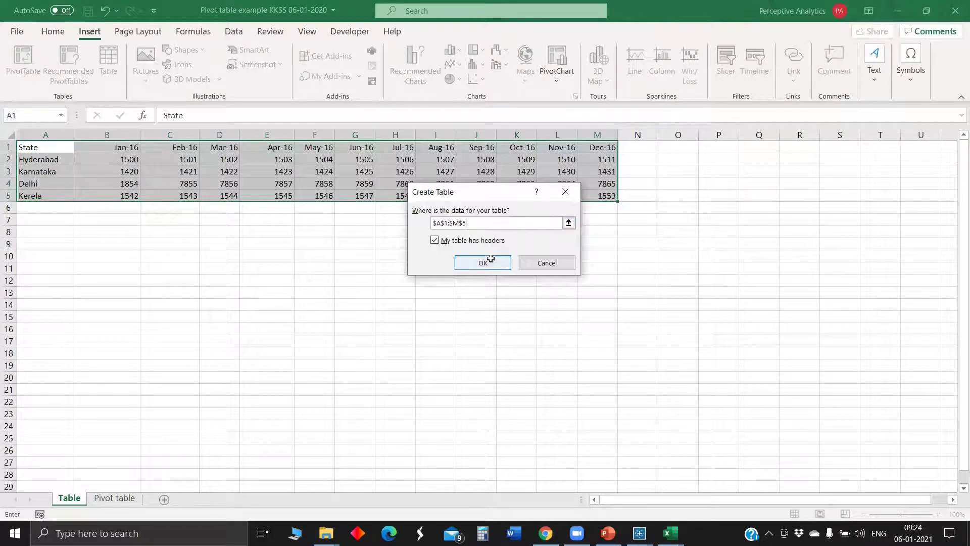
left_click(487, 262)
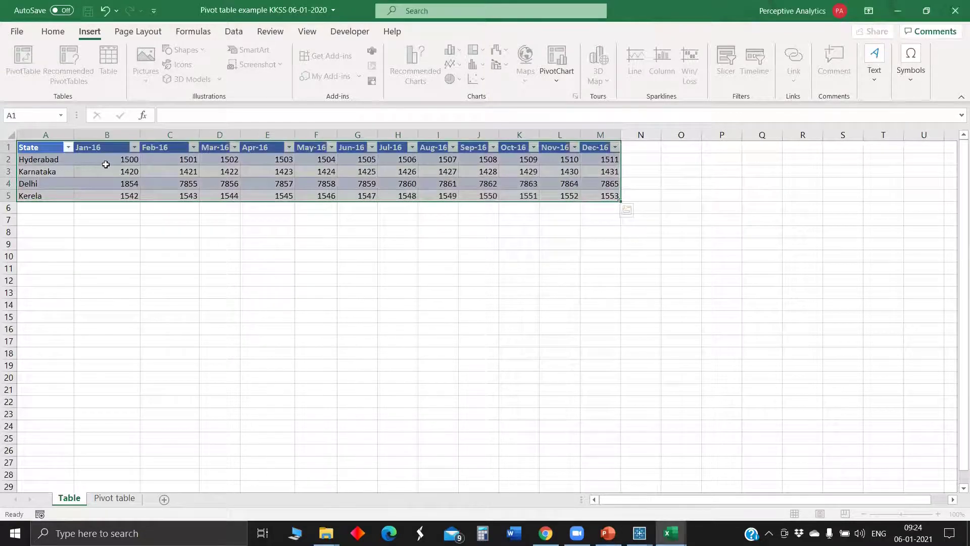
left_click(267, 269)
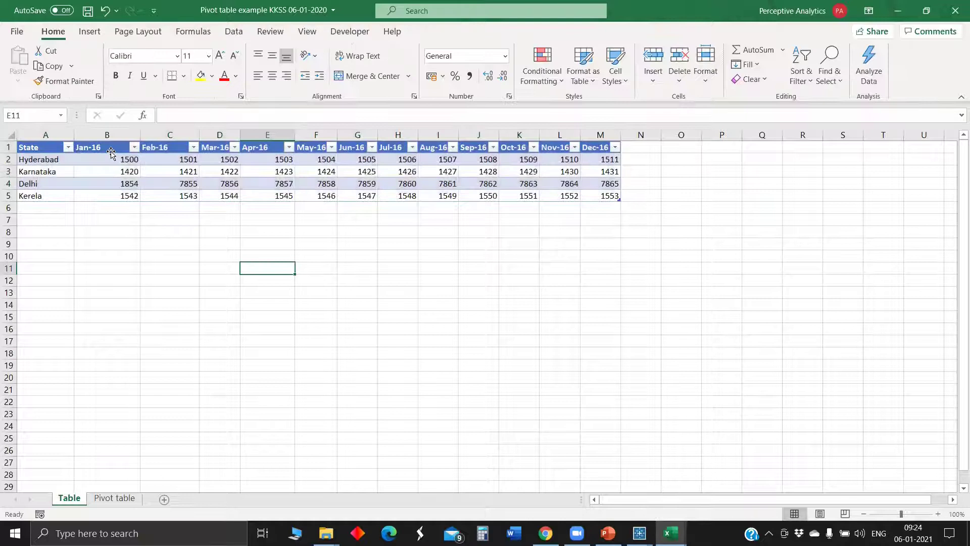
Insert a PivotTable based on Table1 in a new worksheet
left_click(111, 151)
key("ctrl+shift+Down")
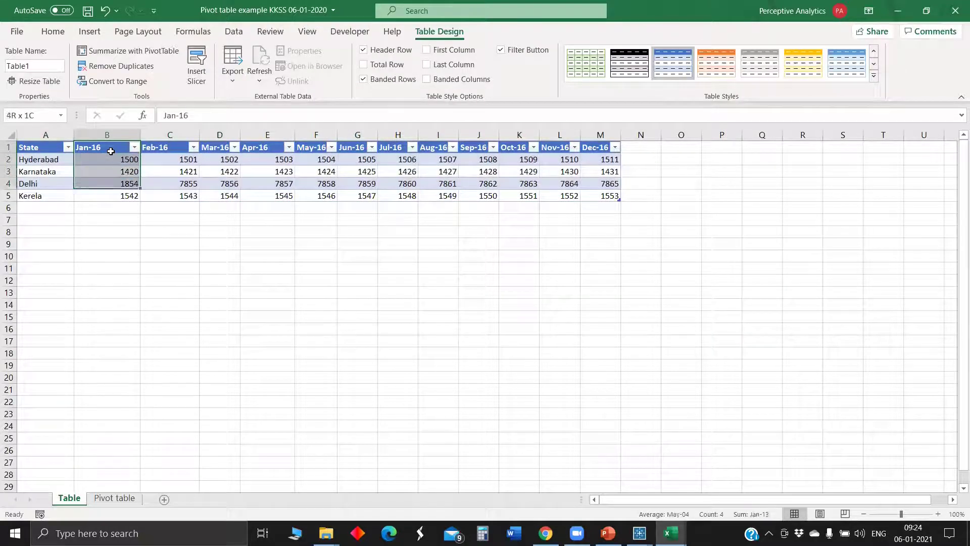
key("ctrl+shift+Right")
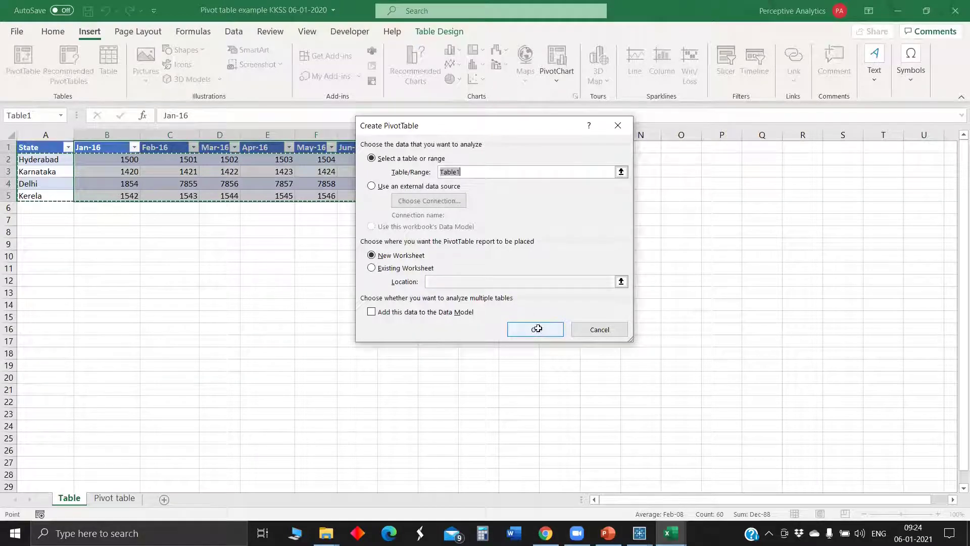
key("Return")
Compare the Pivot table sheet's row layout with the Table sheet and the new worksheet's PivotTable field list
left_click(155, 498)
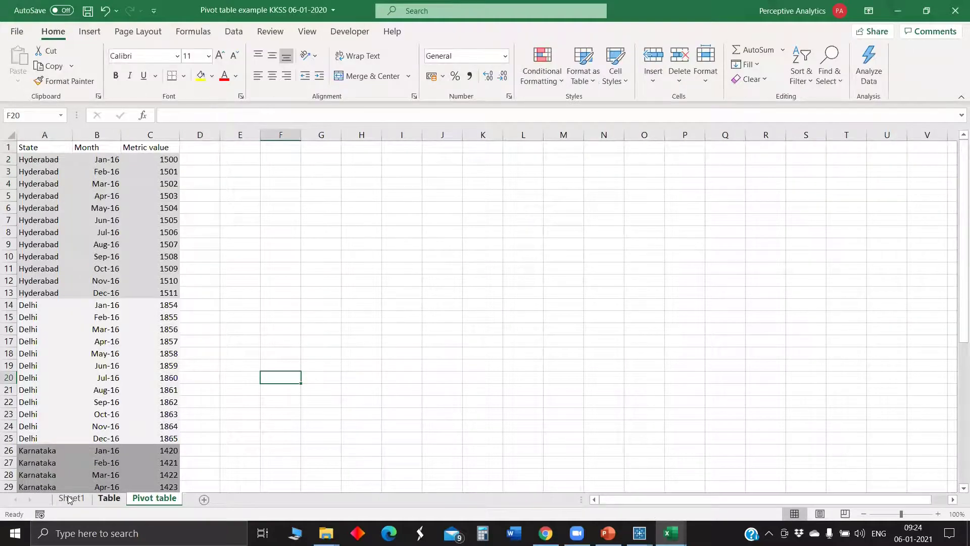
left_click(114, 499)
left_click(71, 498)
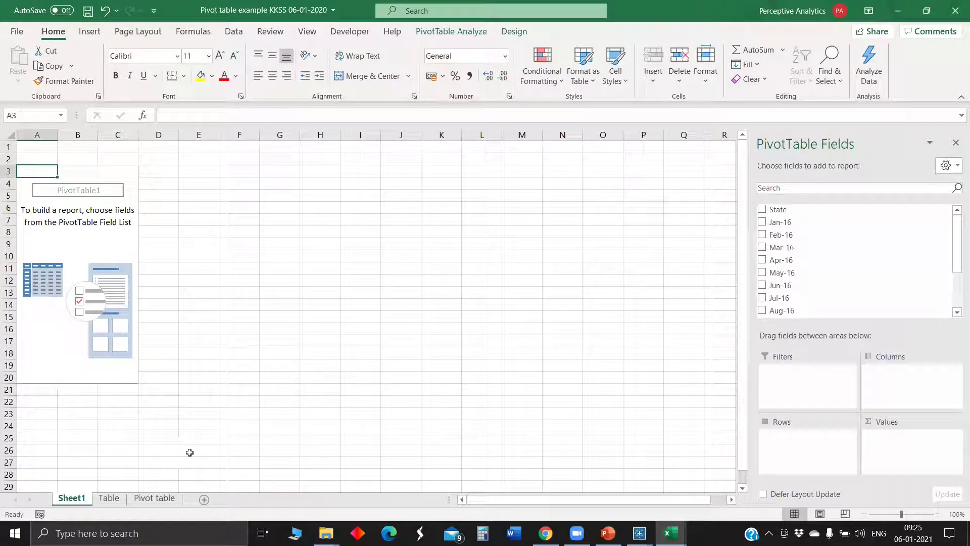
left_click(110, 498)
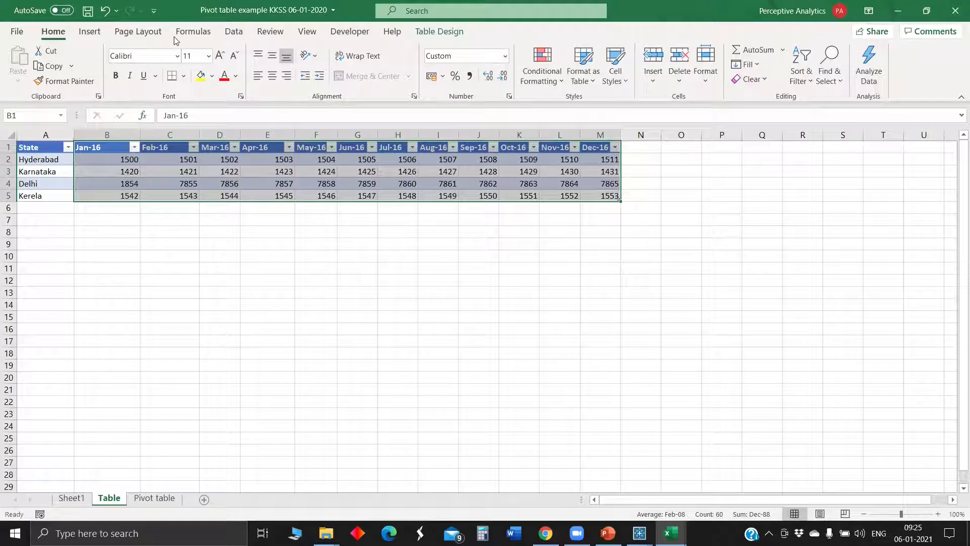
left_click(89, 33)
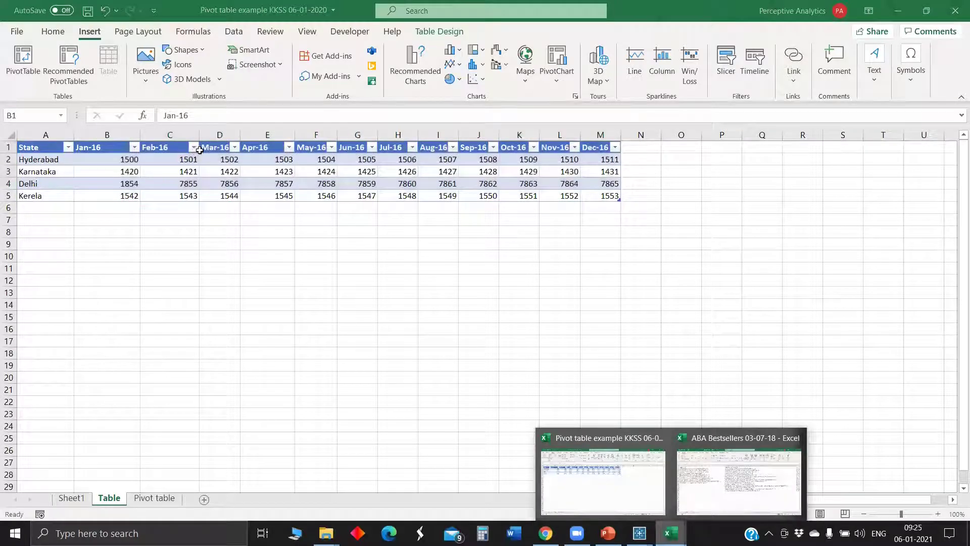
Switch to the ABA Bestsellers 03-07-18 workbook and examine the Mass Market and Trade Paperback Nonfiction columns
key("alt+Tab")
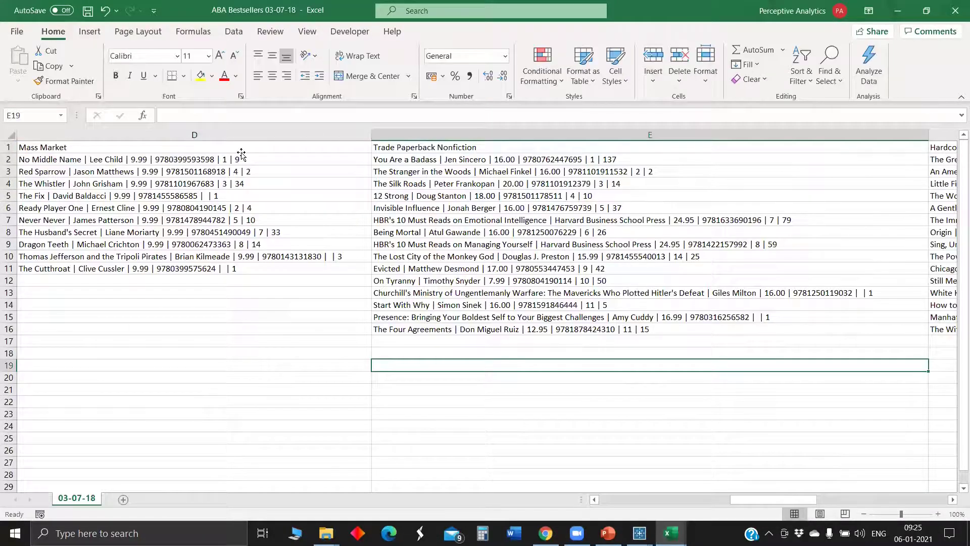
left_click(241, 152)
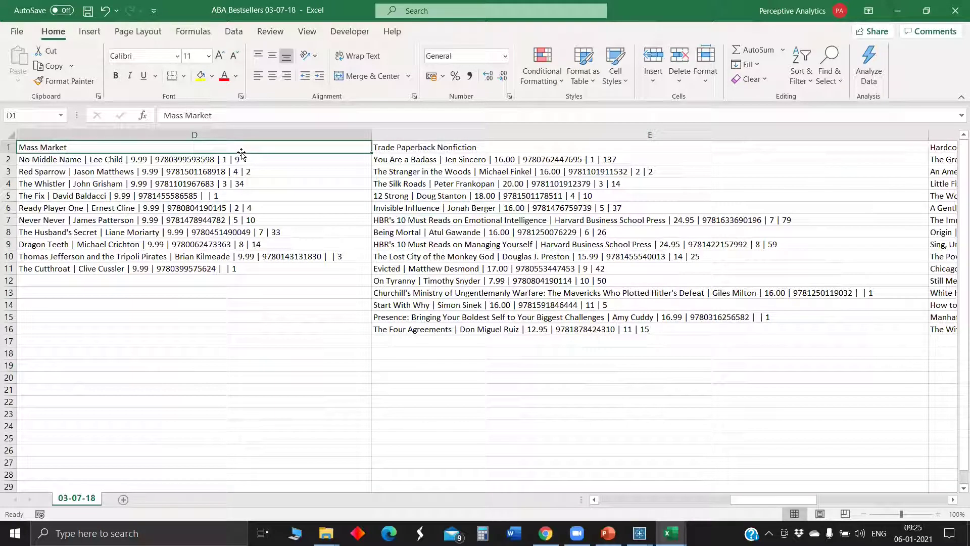
key("Right")
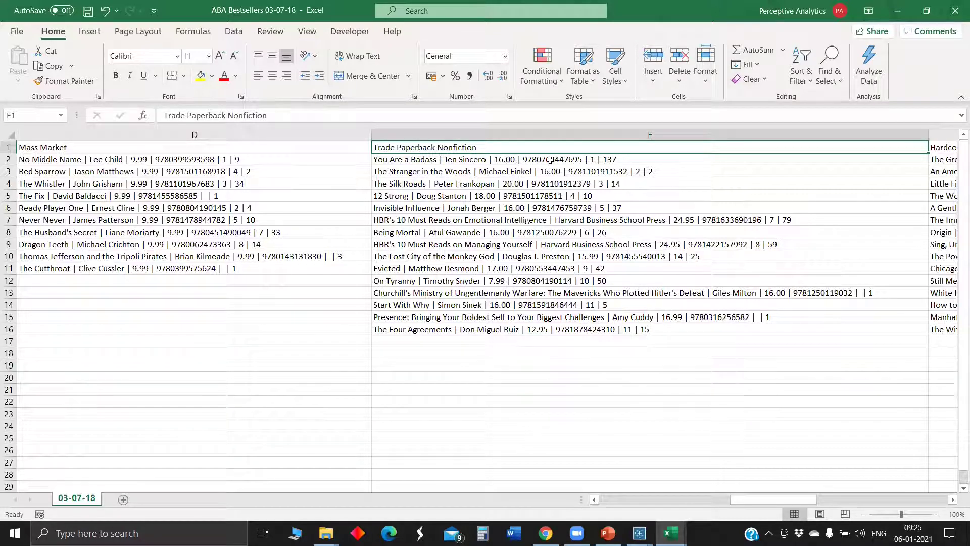
left_click(603, 162)
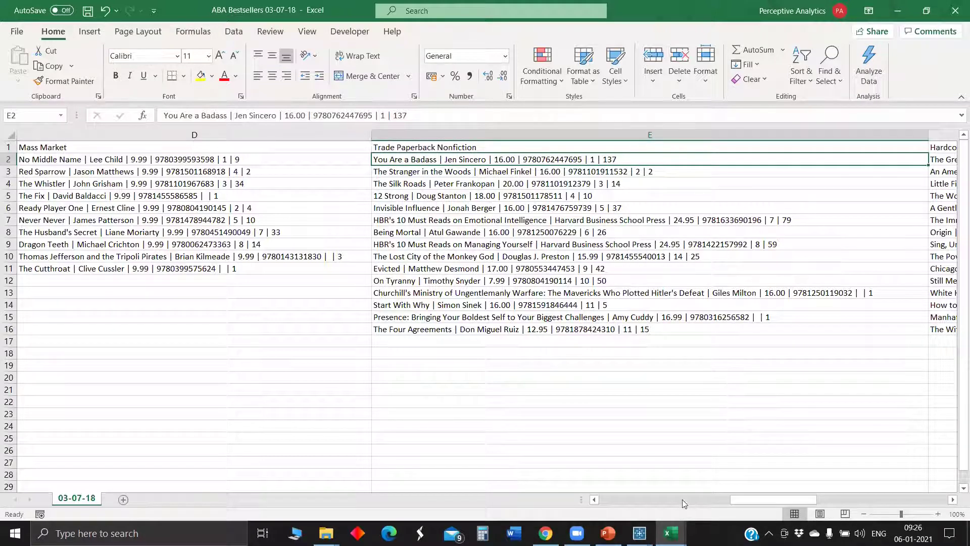
Switch to Tableau Prep Builder and connect to the ABA Bestsellers 03-07-18 Excel file in the KKSS 06-01 folder
left_click(639, 533)
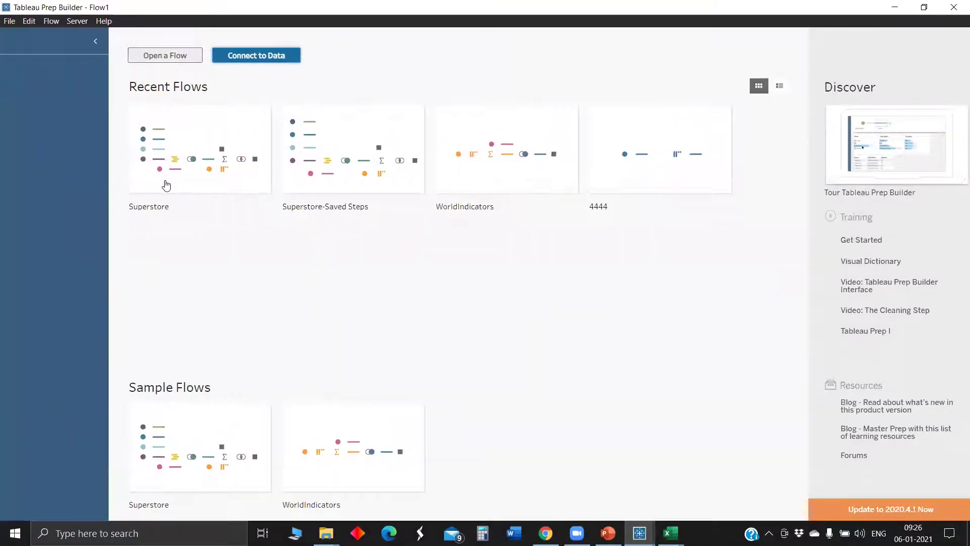
left_click(206, 178)
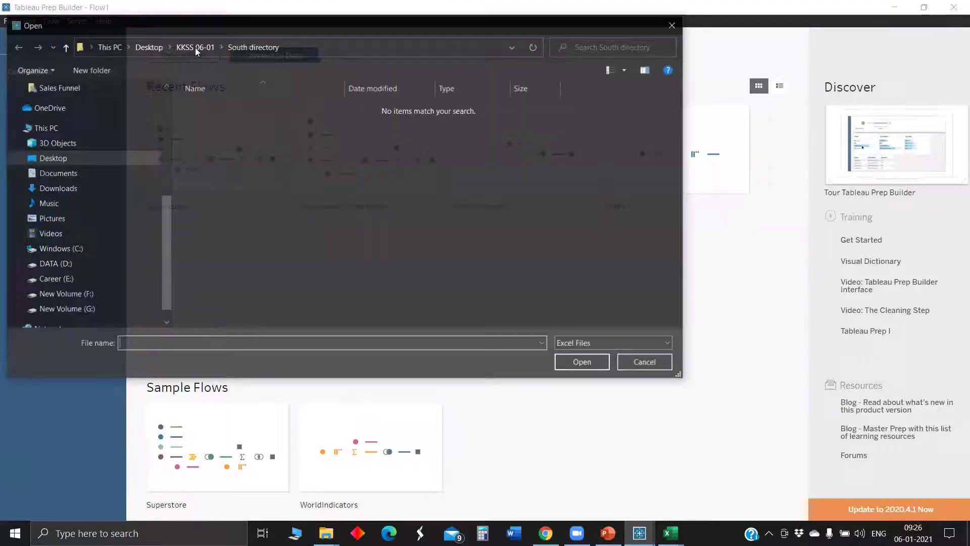
left_click(195, 48)
left_click(158, 48)
double_click(227, 97)
left_click(235, 122)
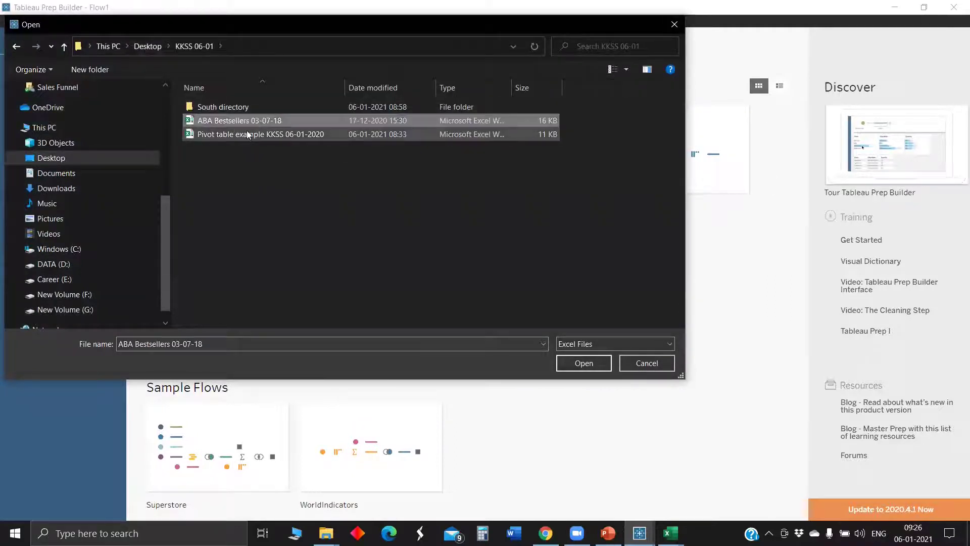
left_click(576, 364)
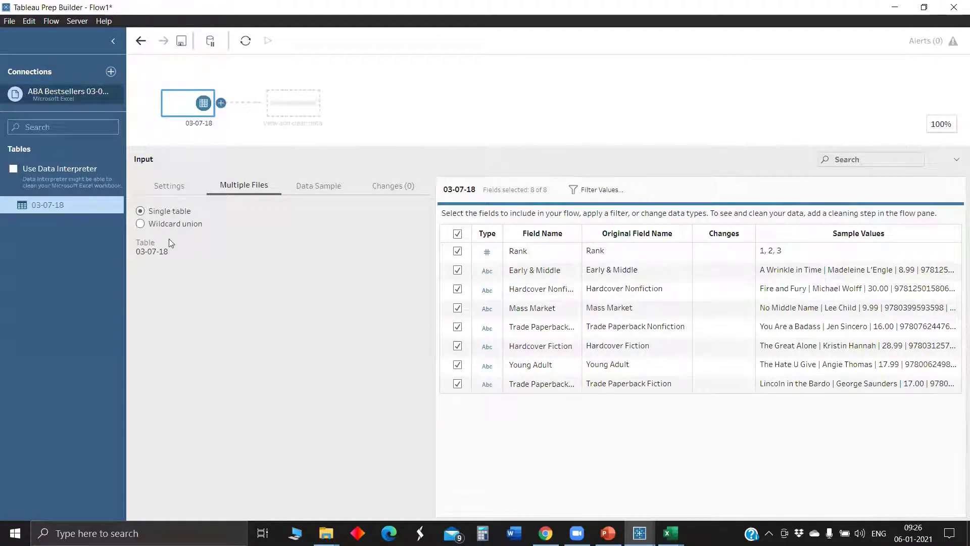
Select Wildcard union for the 03-07-18 input and keep its Sheets filter on Include
left_click(140, 224)
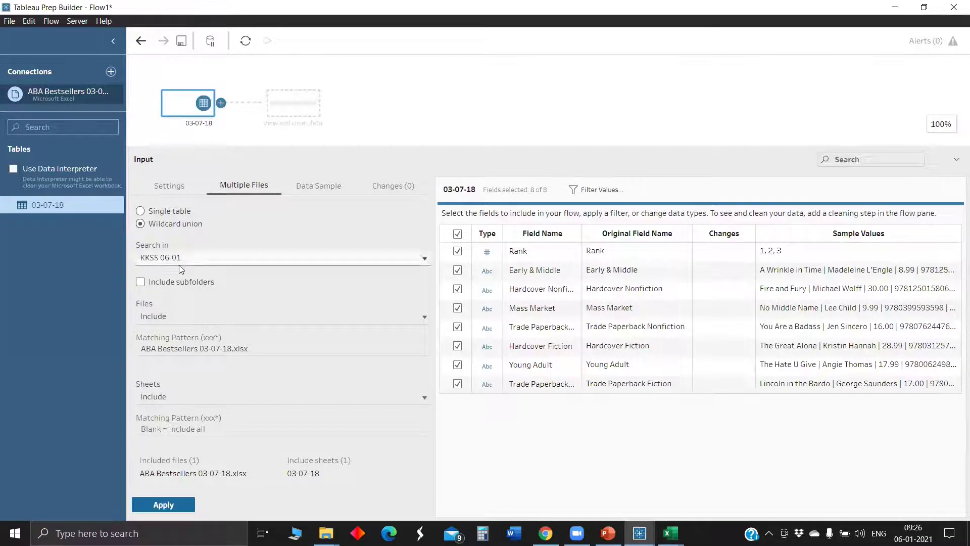
left_click(187, 399)
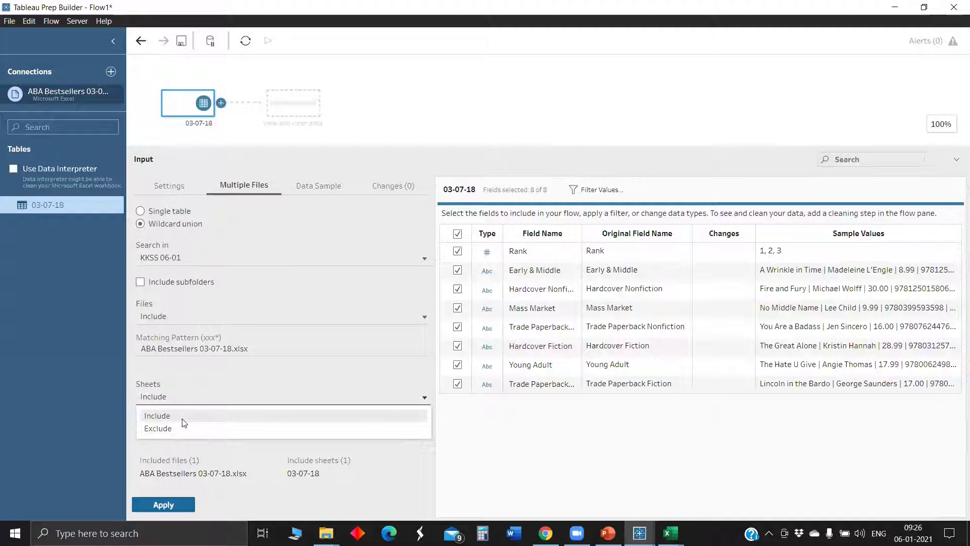
left_click(182, 418)
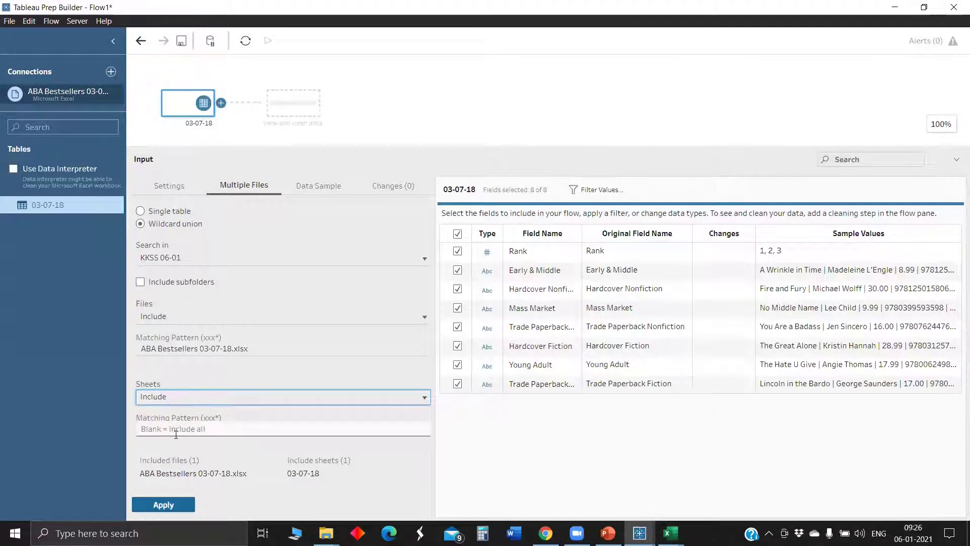
left_click(182, 396)
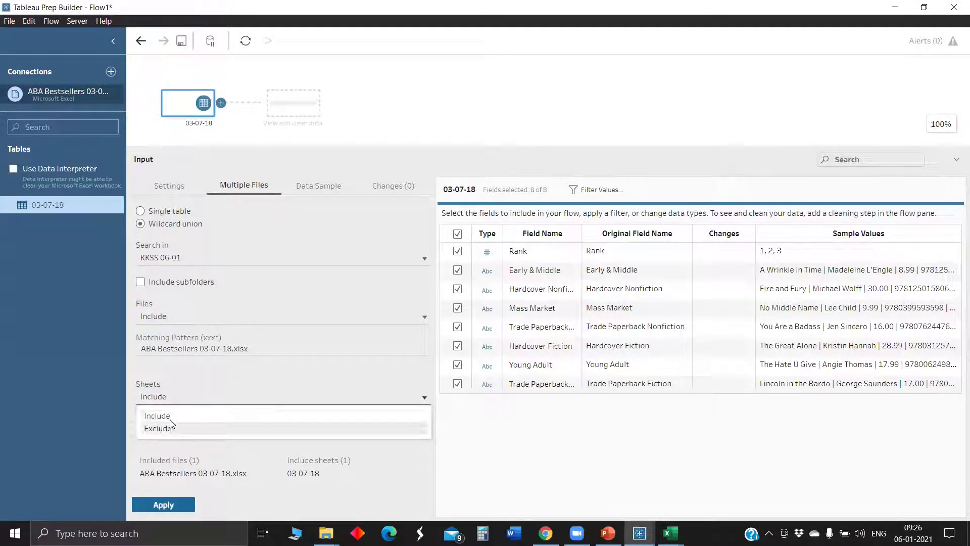
left_click(294, 188)
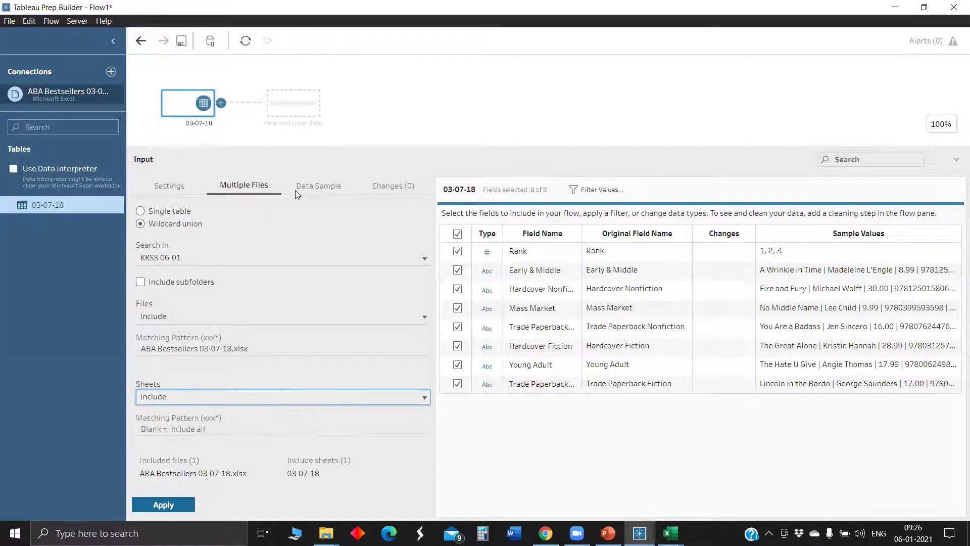
left_click(826, 123)
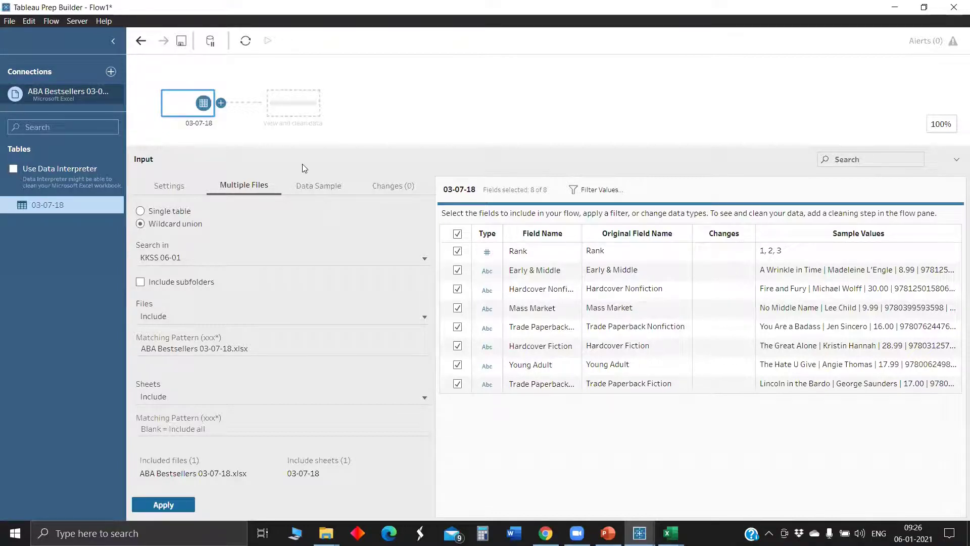
Review the step types that can be added after the 03-07-18 input, including Script and Output, and open the Insert Flow dialog
left_click(220, 103)
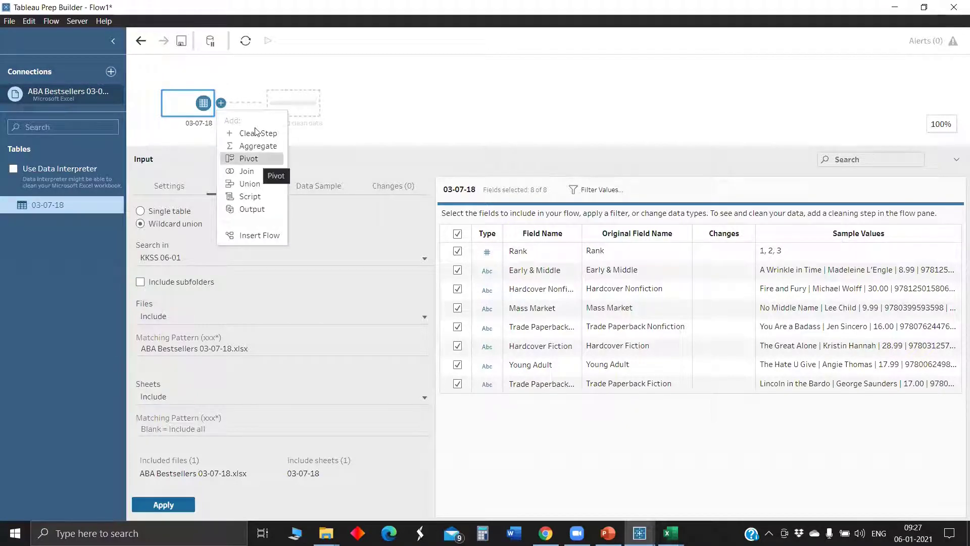
left_click(221, 104)
left_click(221, 103)
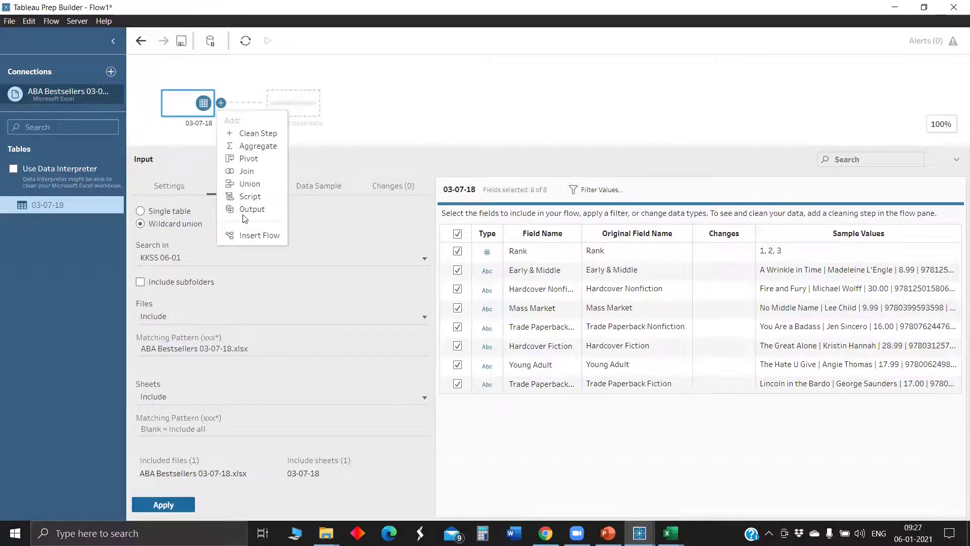
key("Down")
key("Down")
key("Down")
key("Down")
key("Down")
key("Down")
key("Up")
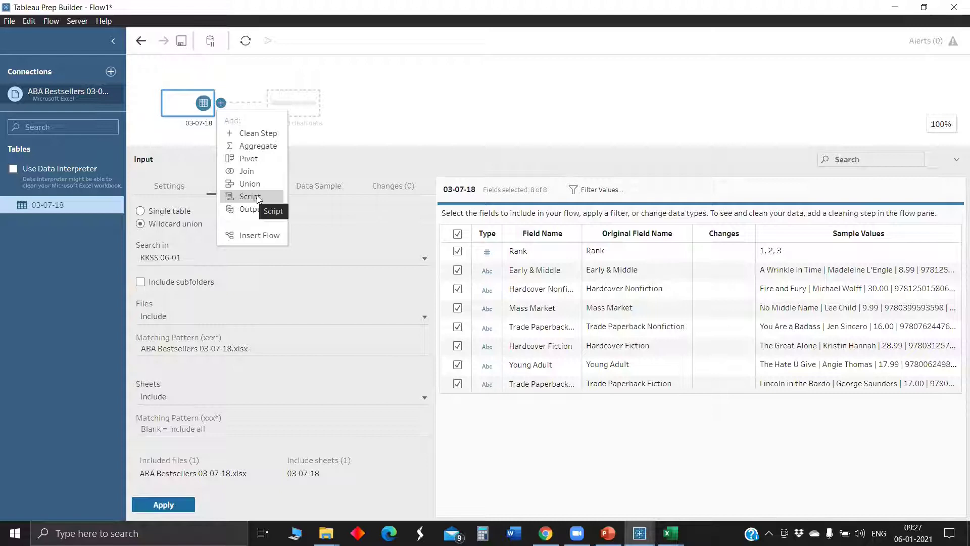
left_click(270, 200)
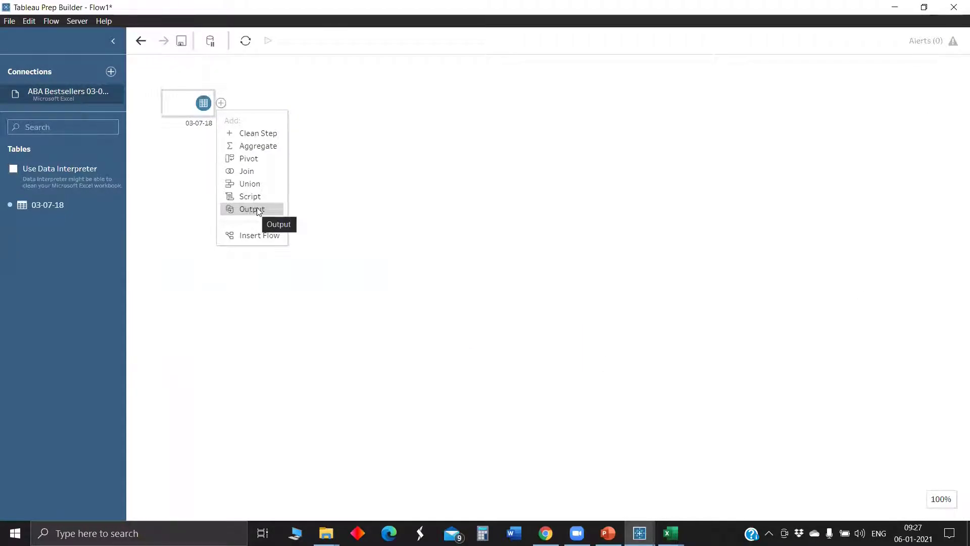
left_click(260, 235)
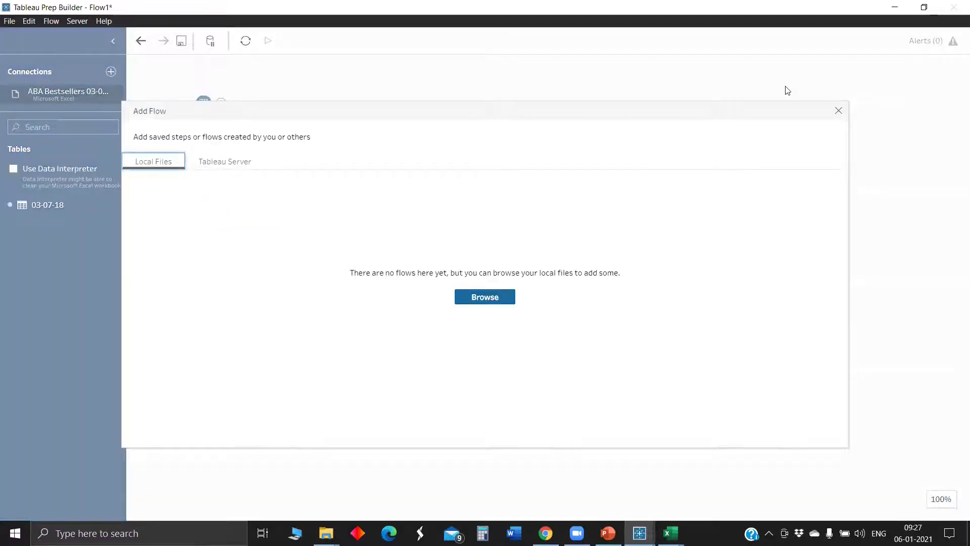
Dismiss the Add Flow dialog, then add a Pivot step after the 03-07-18 input with Early & Middle as its first pivoted field
left_click(839, 110)
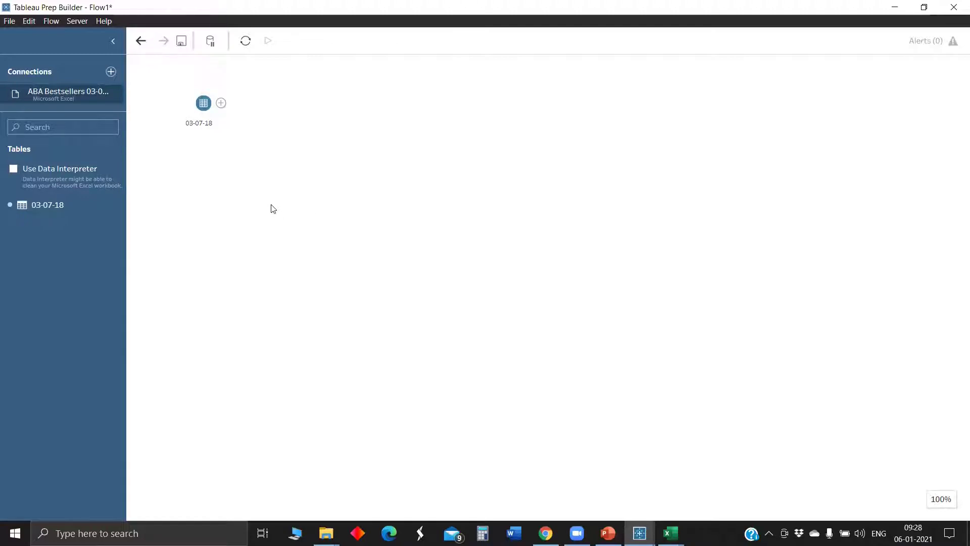
left_click(221, 103)
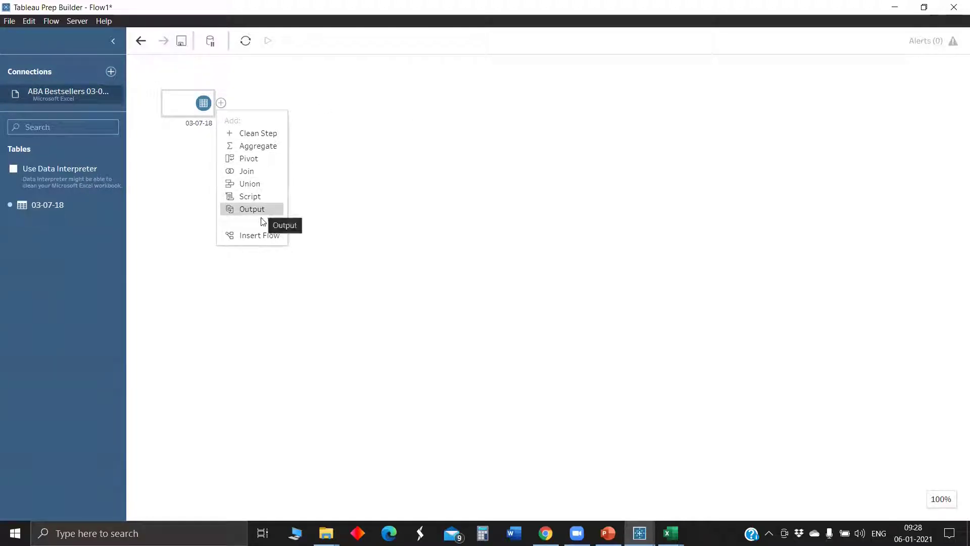
left_click(259, 156)
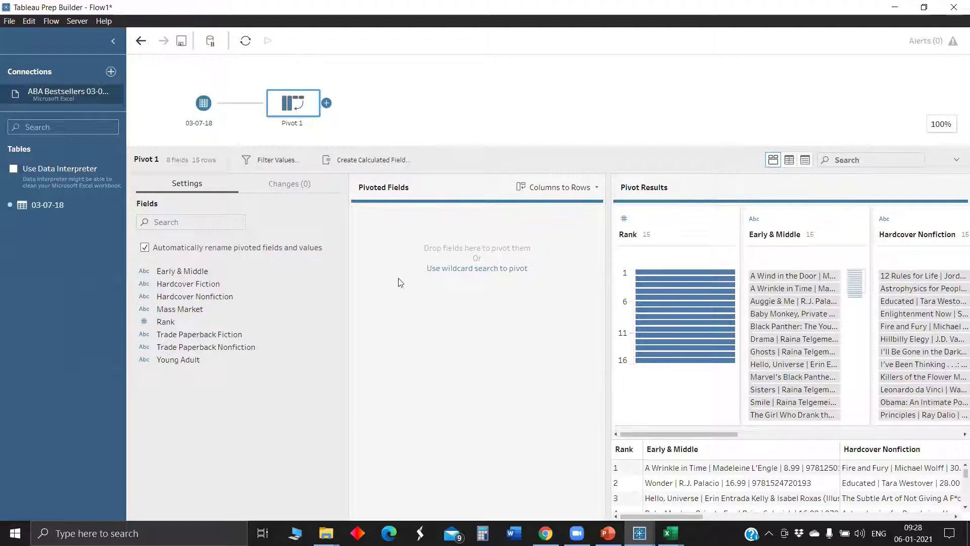
left_click_drag(181, 271, 409, 244)
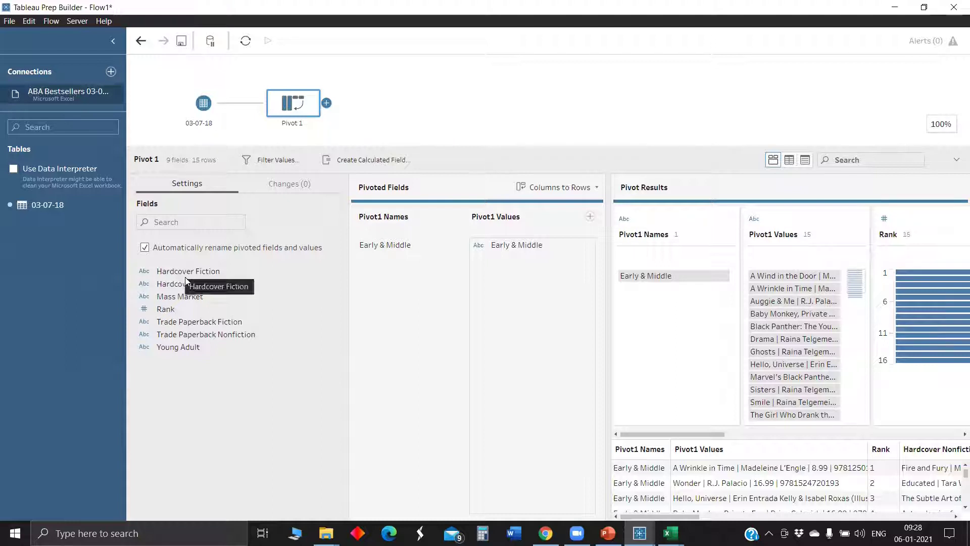
Add Hardcover Fiction, Hardcover Nonfiction, Mass Market, Trade Paperback Fiction, Trade Paperback Nonfiction and Young Adult to the Pivot1 Values
left_click(217, 271)
left_click(207, 284, "ctrl")
left_click(202, 297, "ctrl")
left_click(205, 323, "ctrl")
left_click(204, 334, "ctrl")
left_click(191, 347, "ctrl")
left_click_drag(206, 302, 512, 352)
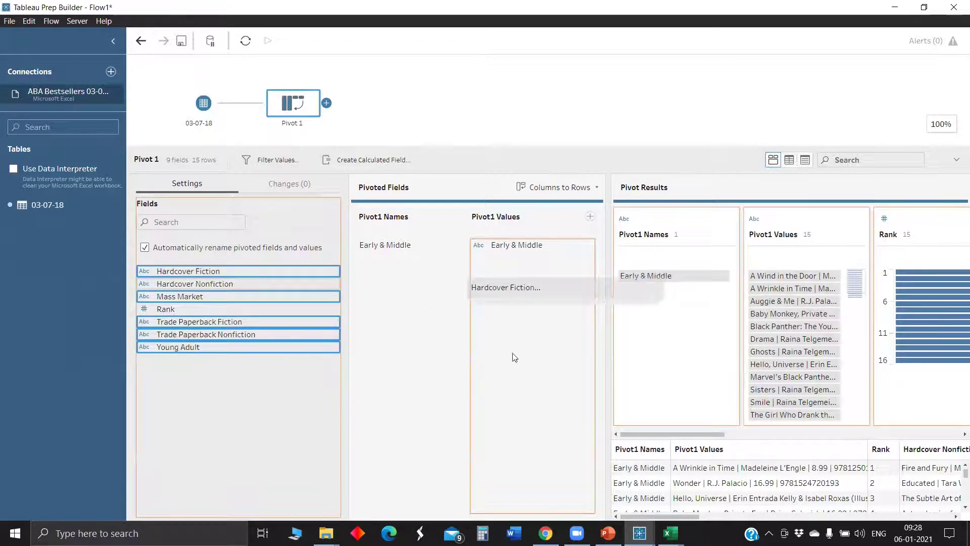
left_click_drag(610, 286, 352, 143)
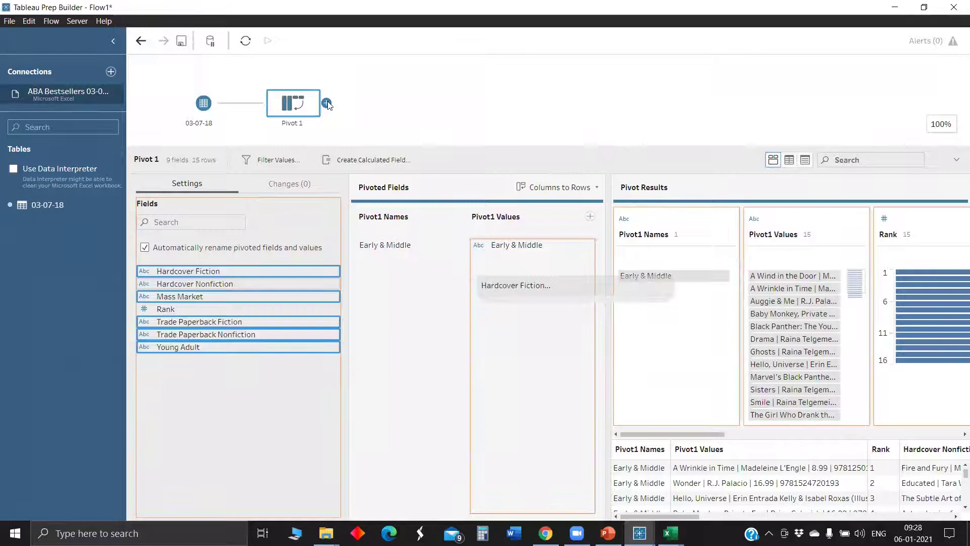
left_click_drag(328, 104, 328, 105)
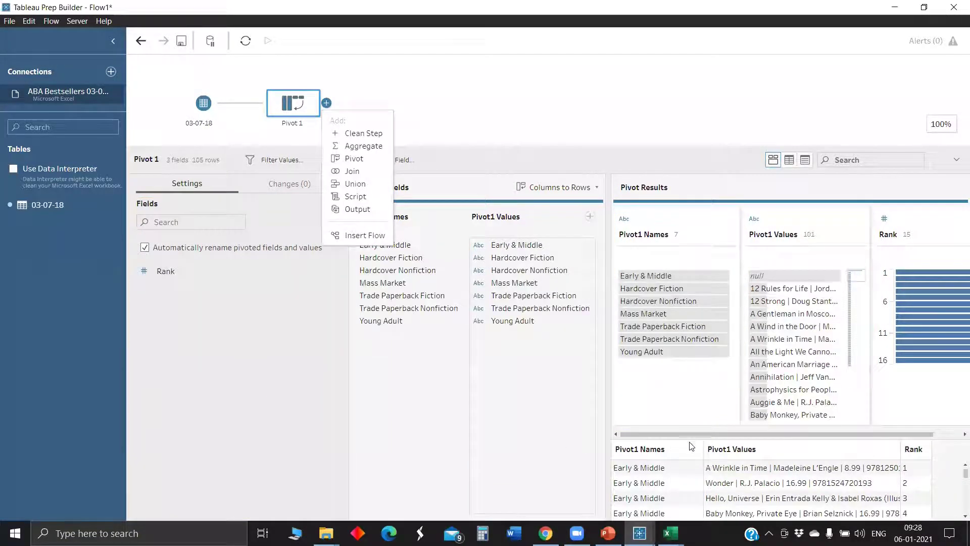
Widen the Pivot Results area and examine the pivoted rows across the book categories, including the null values under Mass Market
scroll(724, 486, "down", 4)
scroll(724, 488, "down", 1)
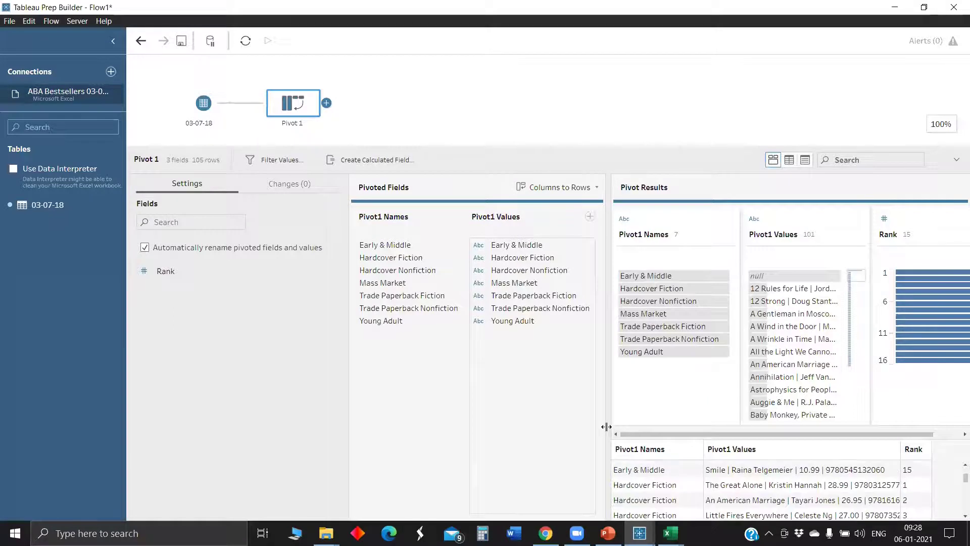
left_click_drag(607, 428, 444, 429)
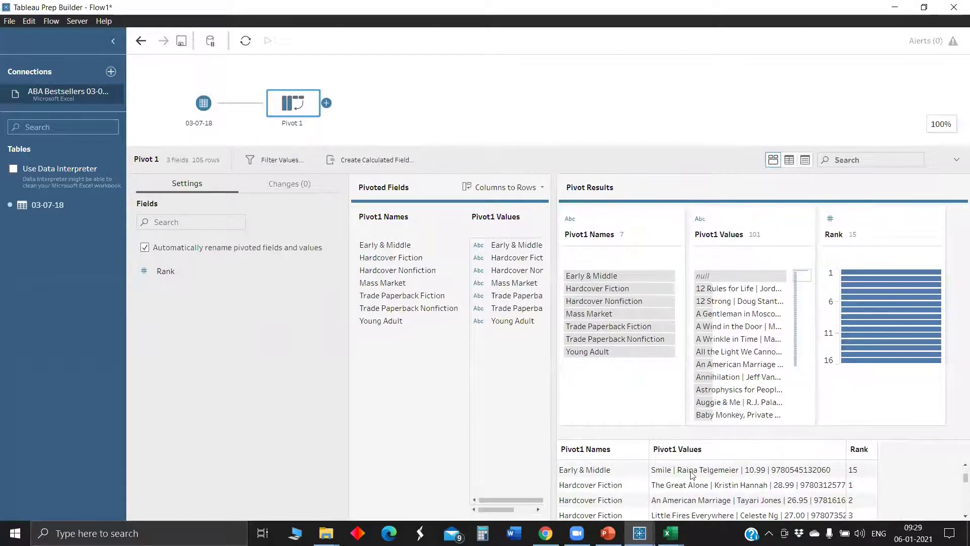
scroll(738, 479, "down", 5)
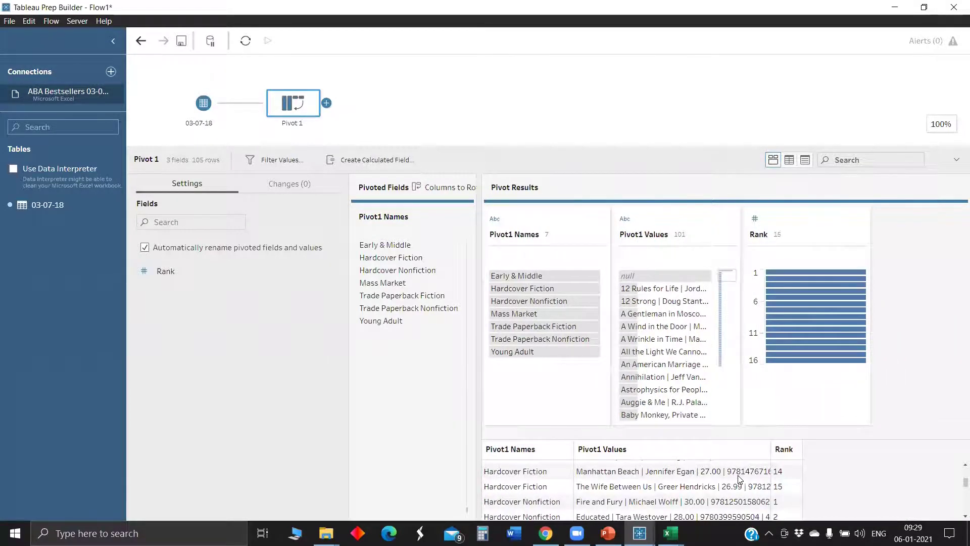
scroll(738, 479, "down", 8)
scroll(738, 479, "up", 11)
scroll(738, 479, "down", 11)
scroll(740, 479, "up", 5)
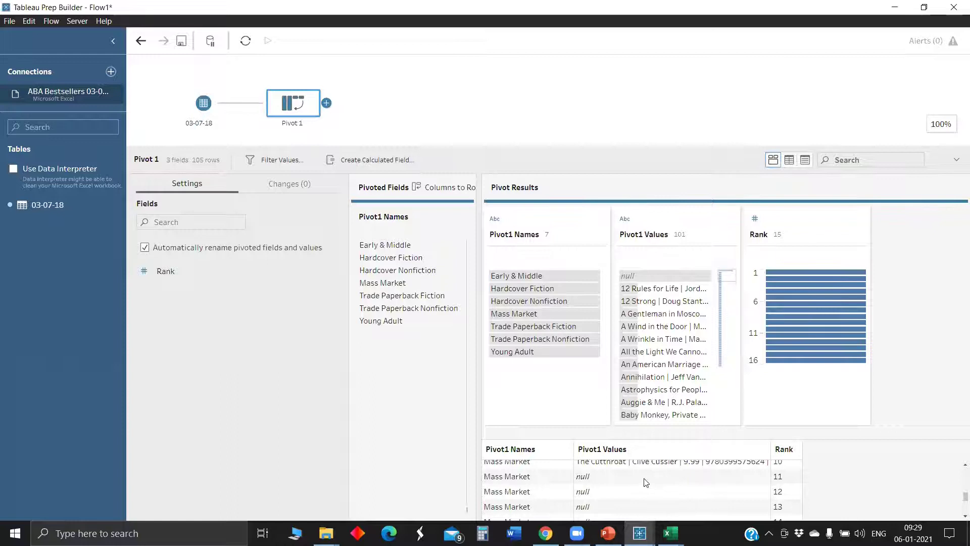
scroll(781, 484, "down", 8)
scroll(707, 477, "up", 8)
Add a Clean step after Pivot 1 and exclude the null values from the Pivot1 Values field
left_click(326, 103)
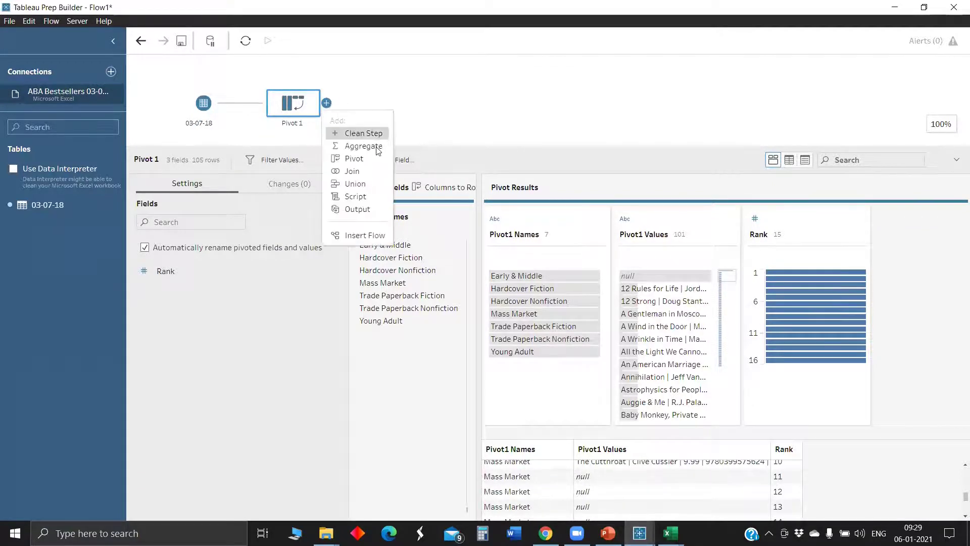
left_click(356, 133)
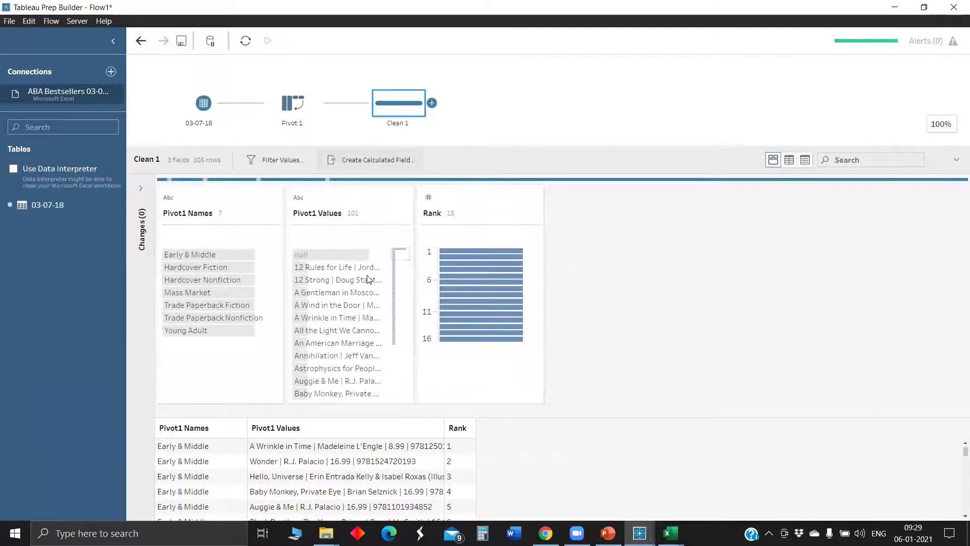
right_click(348, 254)
left_click(361, 276)
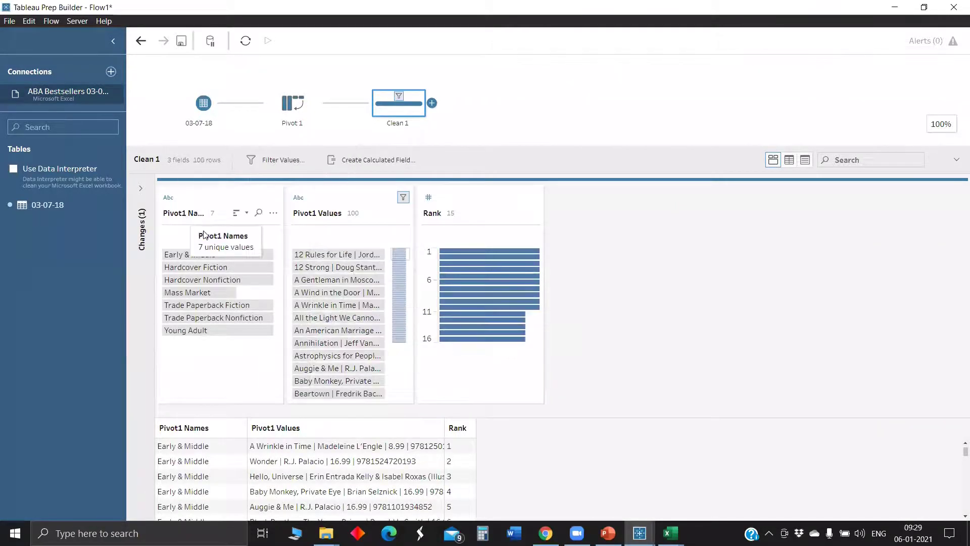
Rename the Pivot1 Names field as Book Type in the Clean step
right_click(184, 220)
mouse_move(193, 226)
left_click(169, 213)
double_click(169, 213)
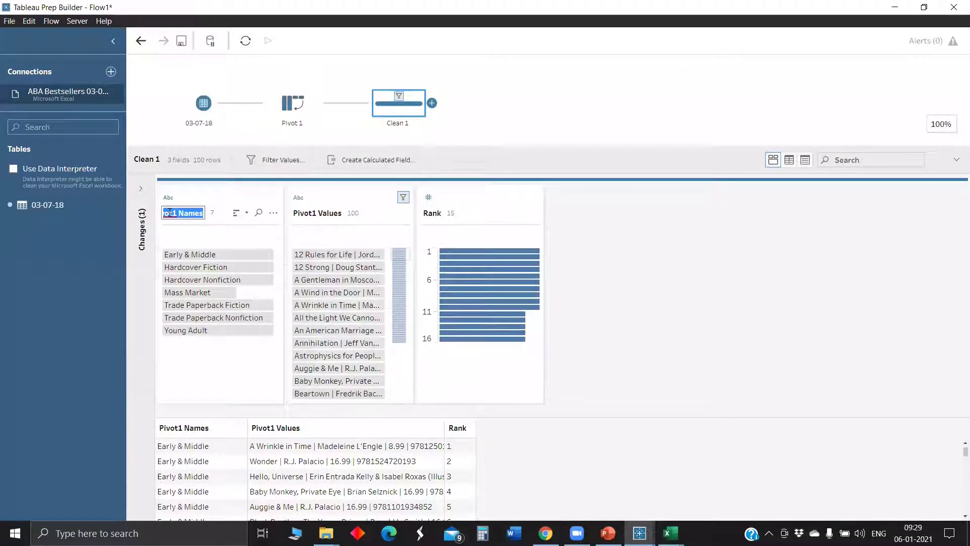
key("BackSpace")
type("Book Type")
key("Return")
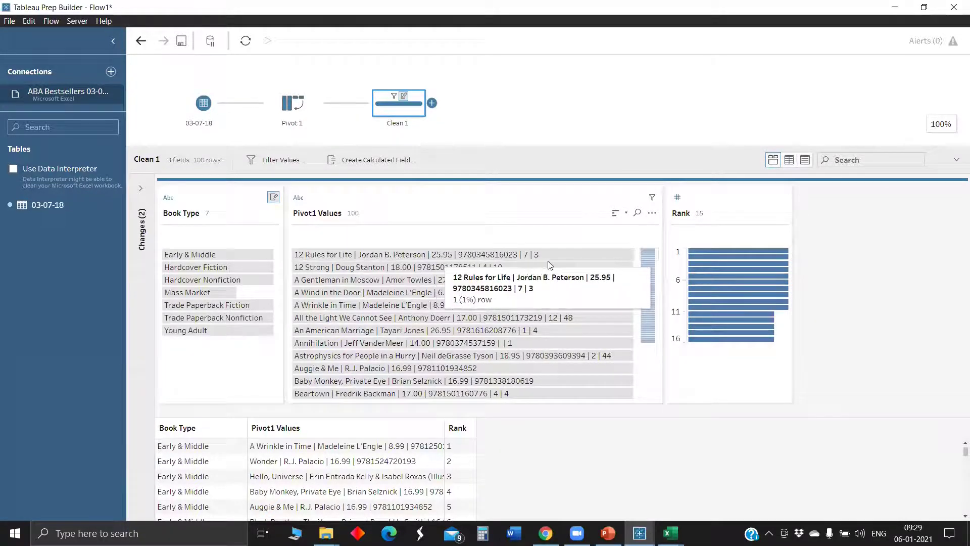
Split the Pivot1 Values field into four separate fields and remove the original Pivot1 Values field
left_click(652, 213)
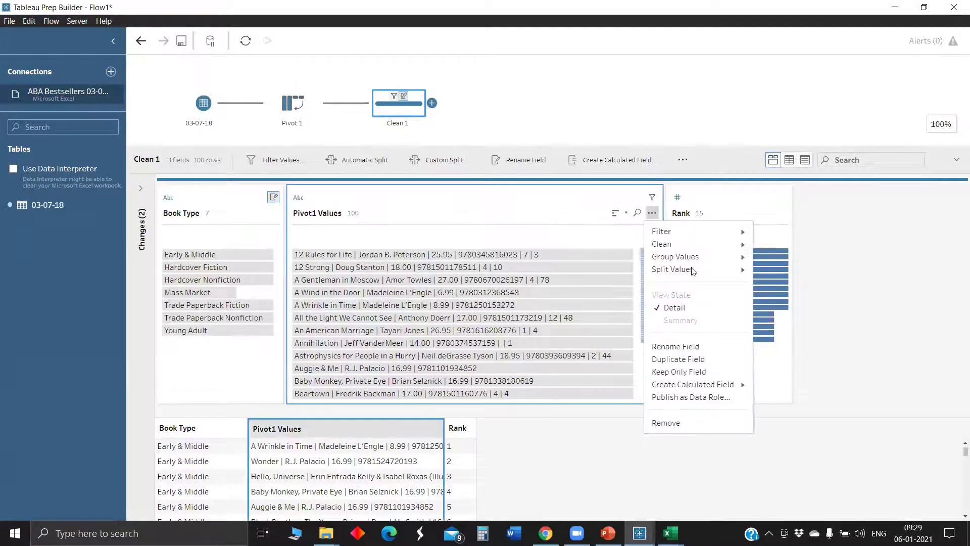
mouse_move(701, 269)
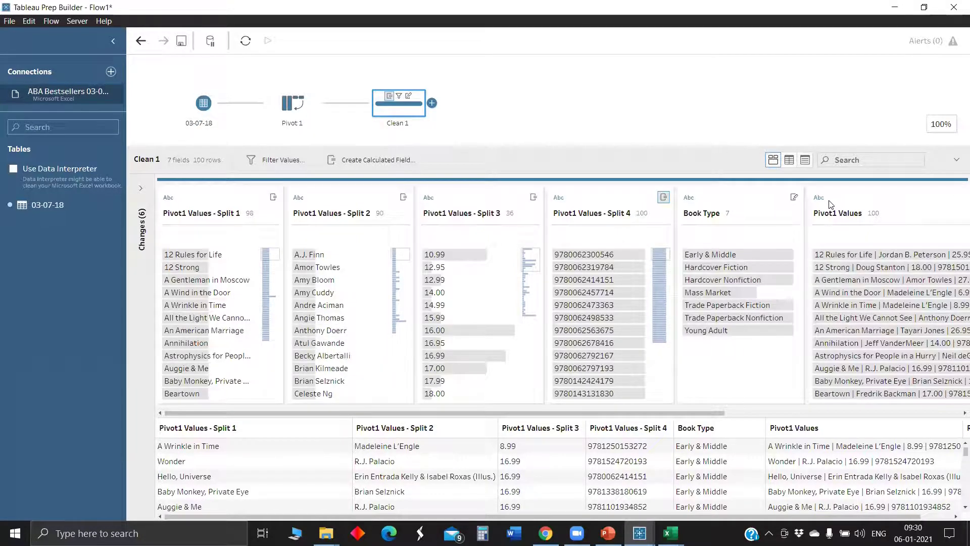
right_click(536, 403)
left_click(557, 402)
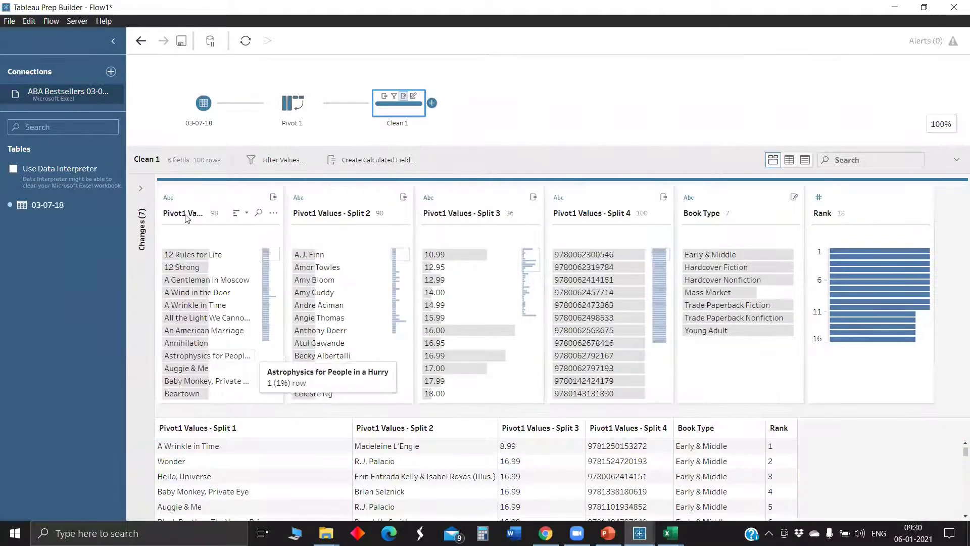
Rename the Pivot1 Values - Split 1 field as Book name and the Pivot1 Values - Split 2 field as Author
right_click(187, 214)
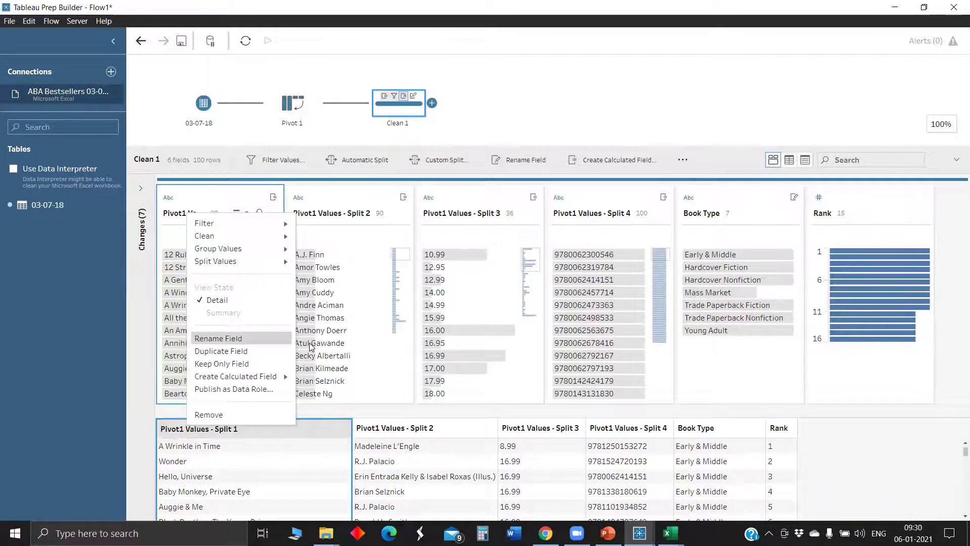
key("Return")
key("BackSpace")
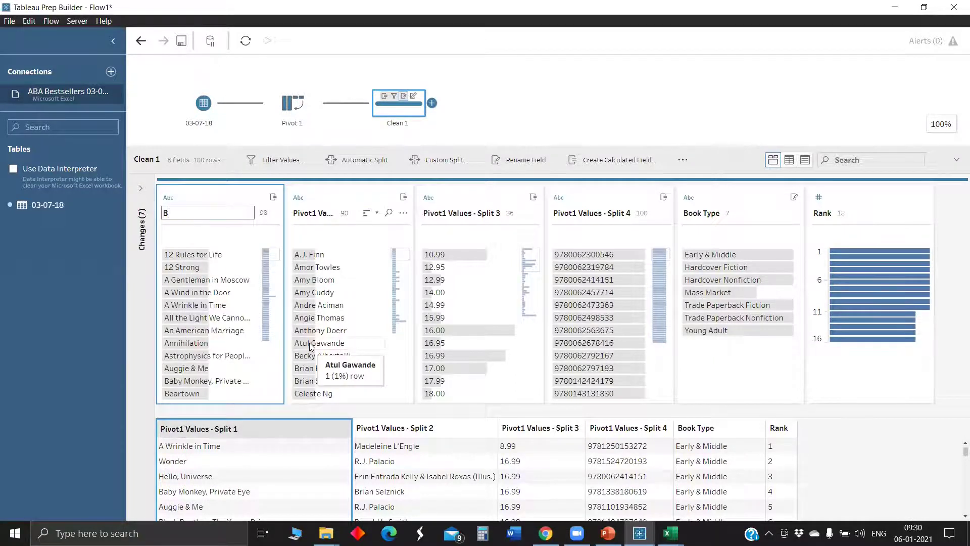
type("Book name")
key("Return")
Rename the Pivot1 Values - Split 3 field as Price
left_click(452, 217)
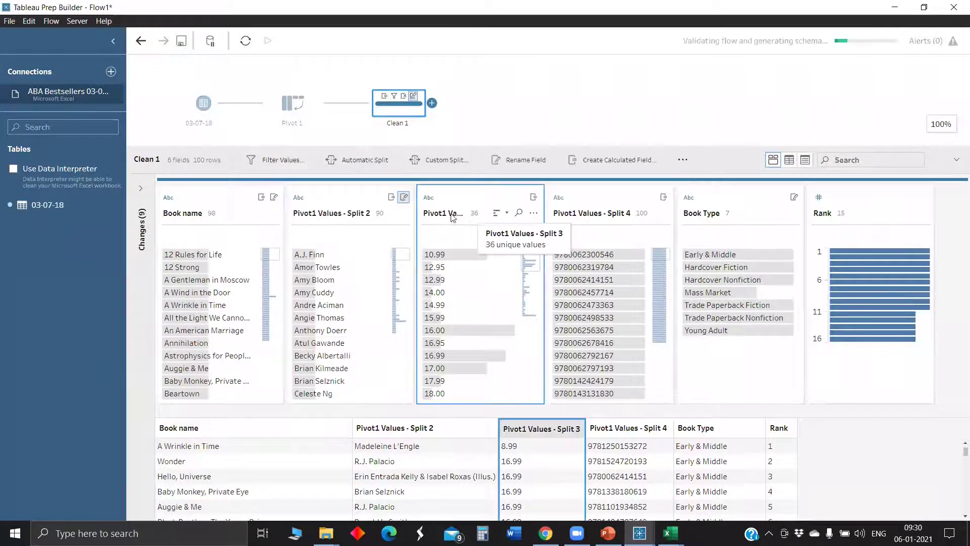
double_click(442, 214)
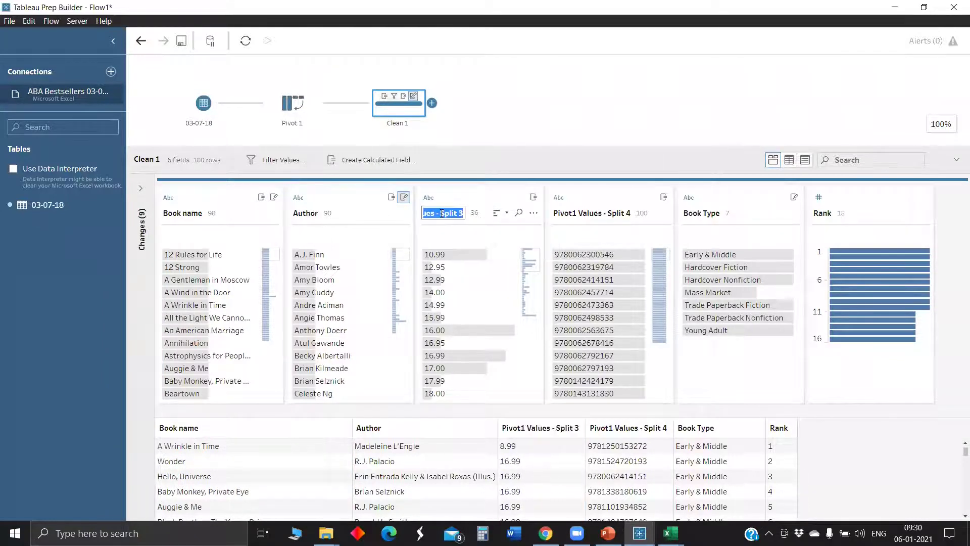
type("Price")
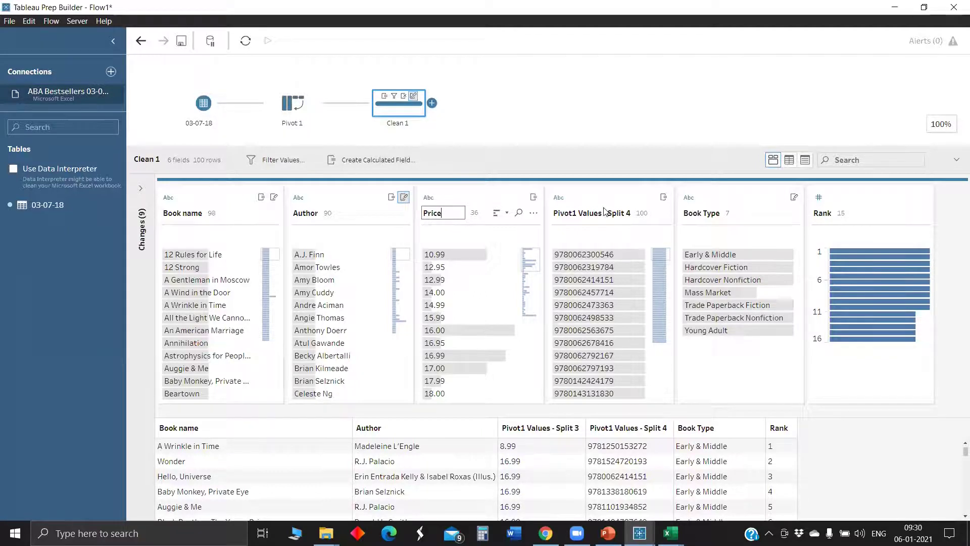
Rename the Pivot1 Values - Split 4 field as ISBN Code, correcting any misspelling in the name
left_click(575, 215)
double_click(575, 216)
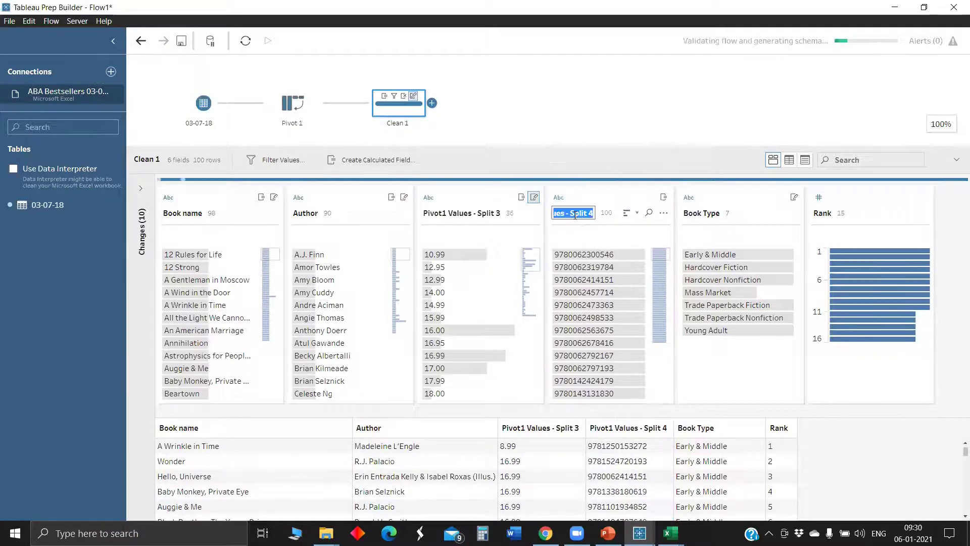
type("Is")
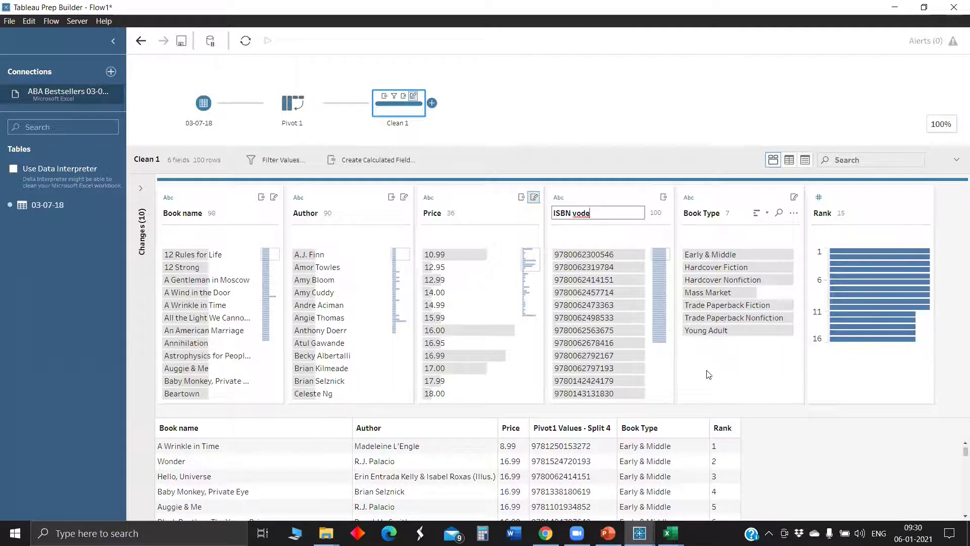
left_click(746, 437)
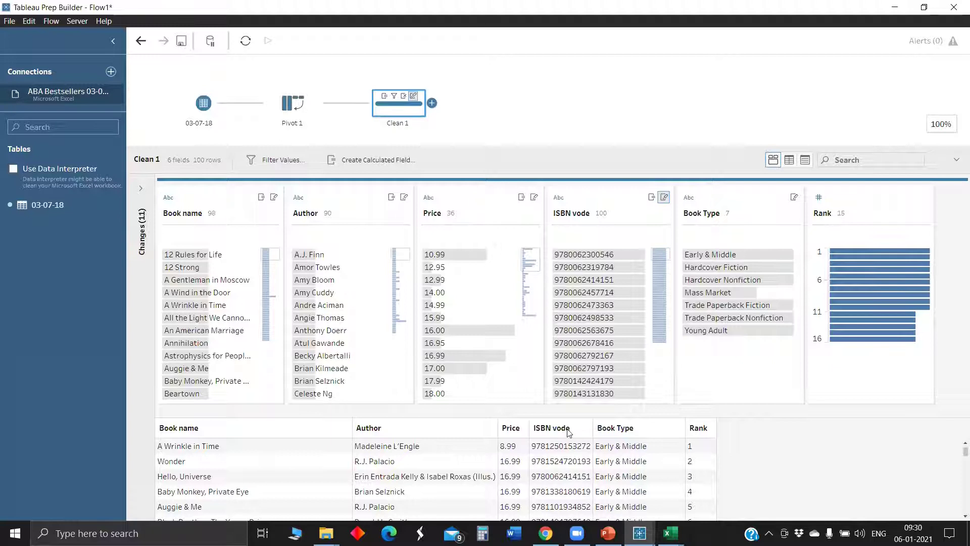
double_click(579, 213)
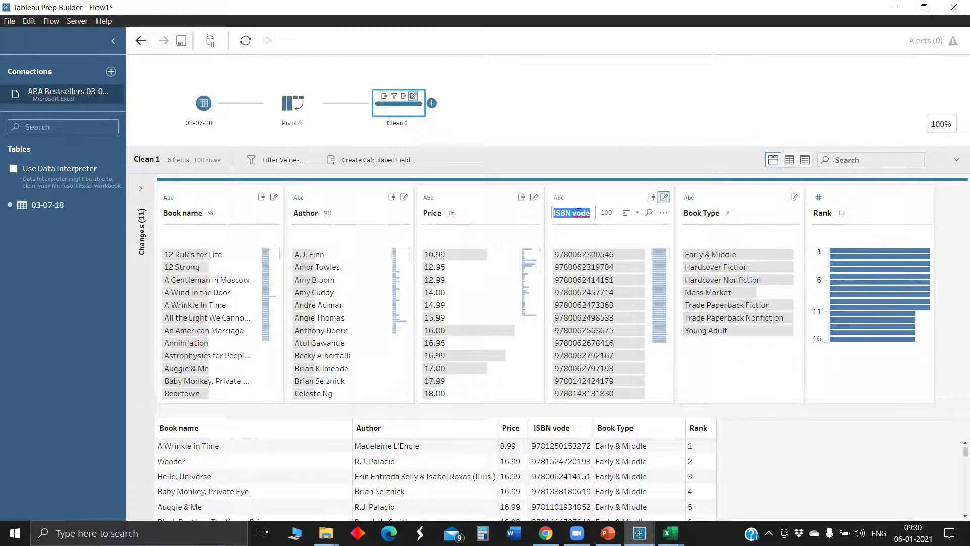
left_click(581, 213)
key("BackSpace")
type("C")
left_click(630, 379)
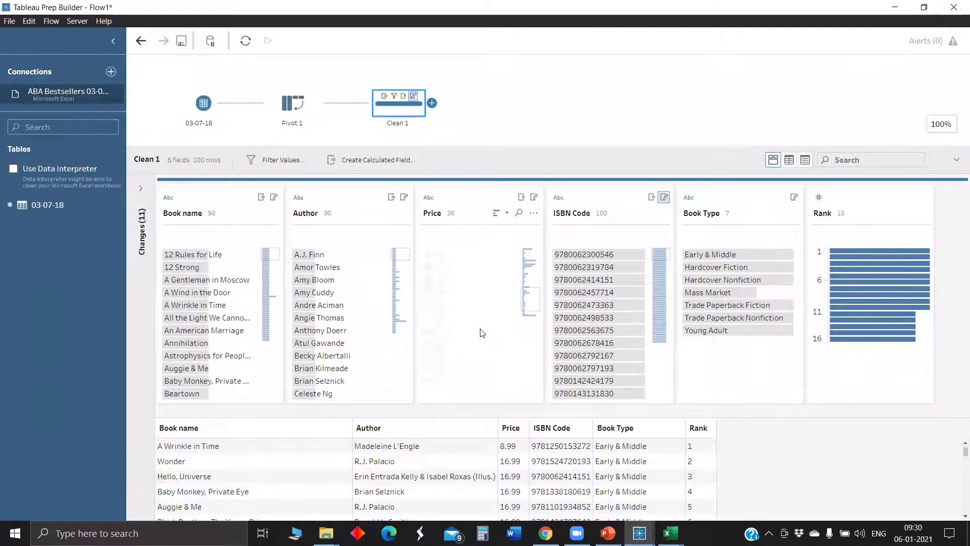
Change the Price field's data type to Number (decimal) and sort the Author values by descending frequency
left_click(428, 198)
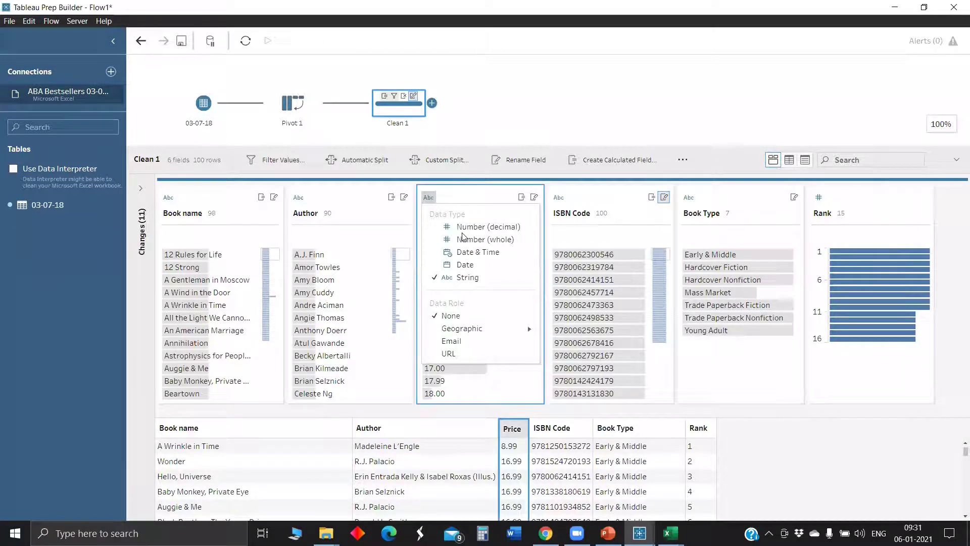
left_click(487, 227)
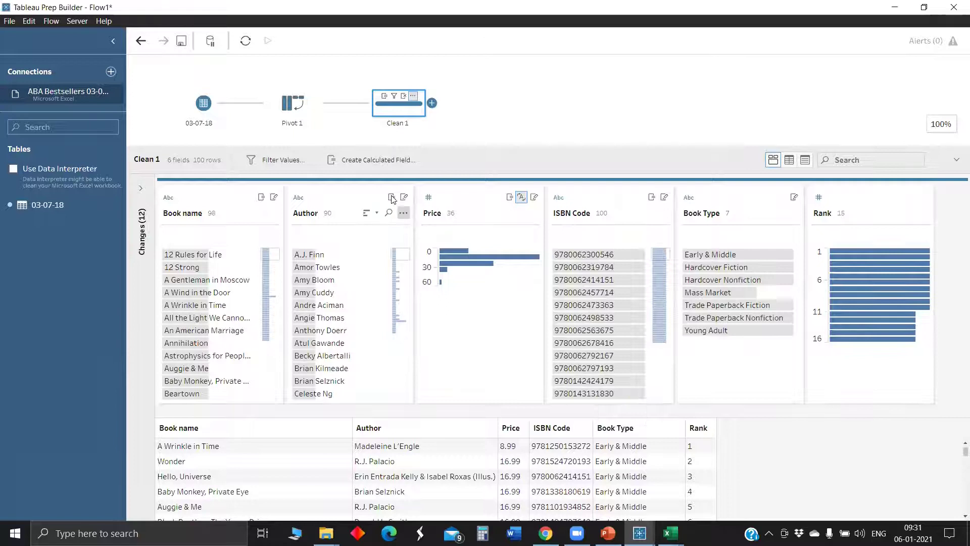
mouse_move(392, 199)
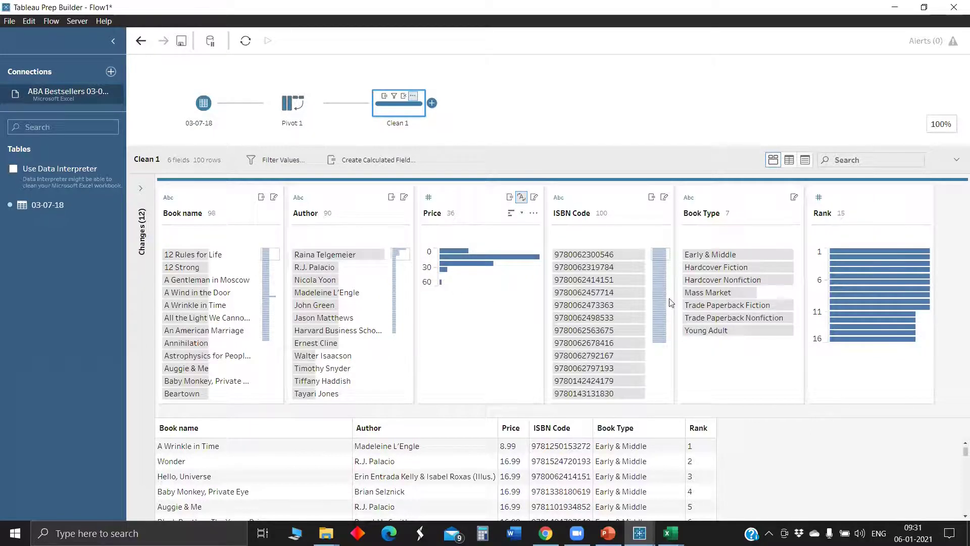
Add an Output step after Clean 1 and name its Tableau Data Extract Books Output in the Desktop folder KKSS 06-01
left_click(432, 103)
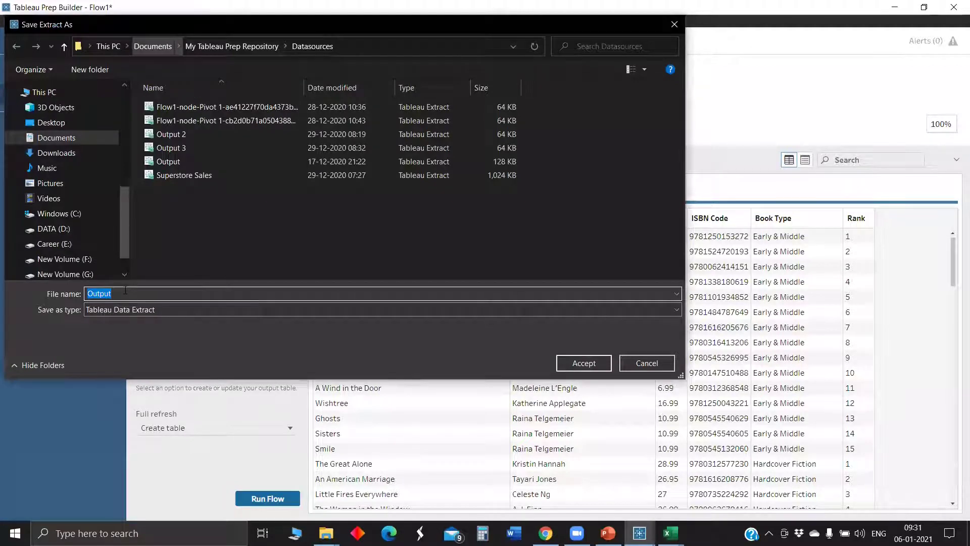
left_click(51, 123)
double_click(192, 94)
left_click(126, 293)
type("Books ")
type("Outp")
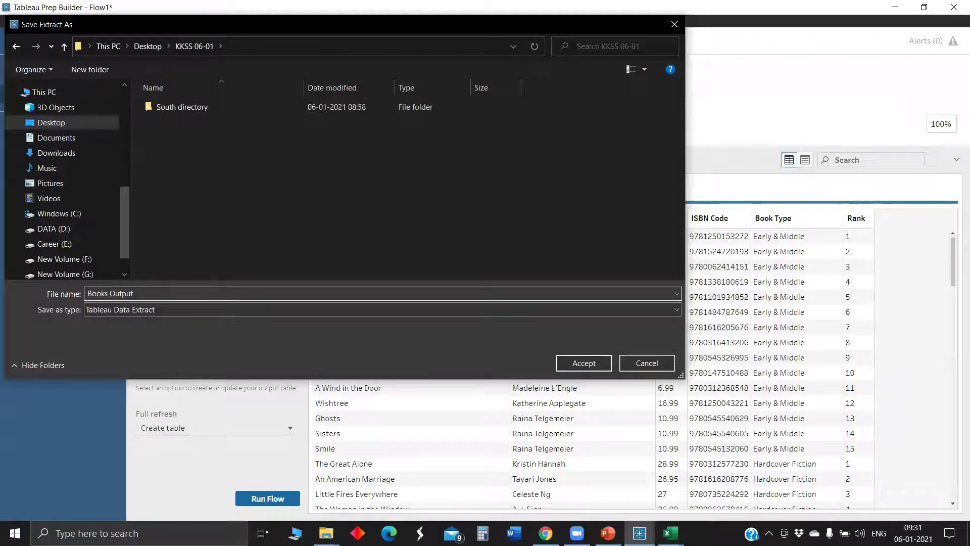
left_click(298, 312)
left_click(298, 317)
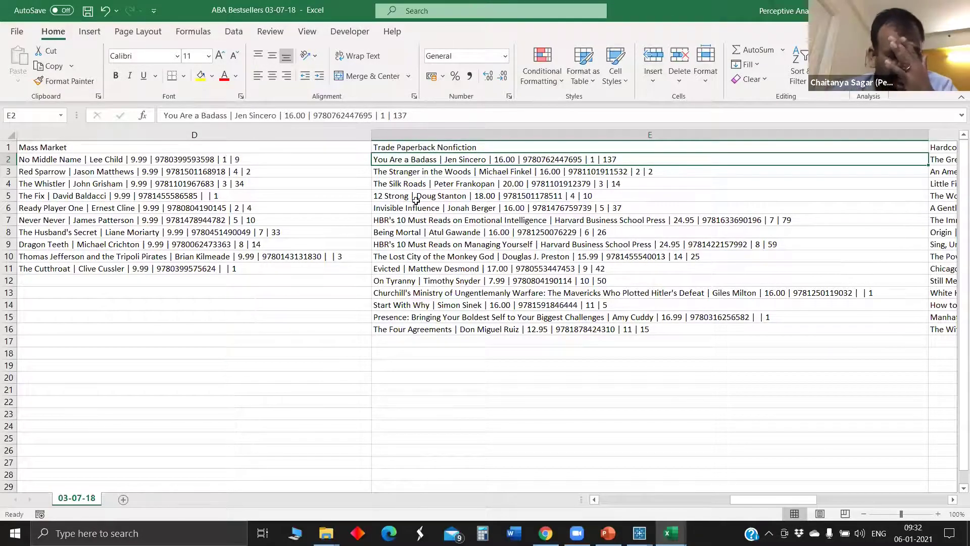
Open the exported Books Output CSV file in Excel to inspect its rows and return to Tableau Prep Builder
key("alt+Tab")
double_click(260, 135)
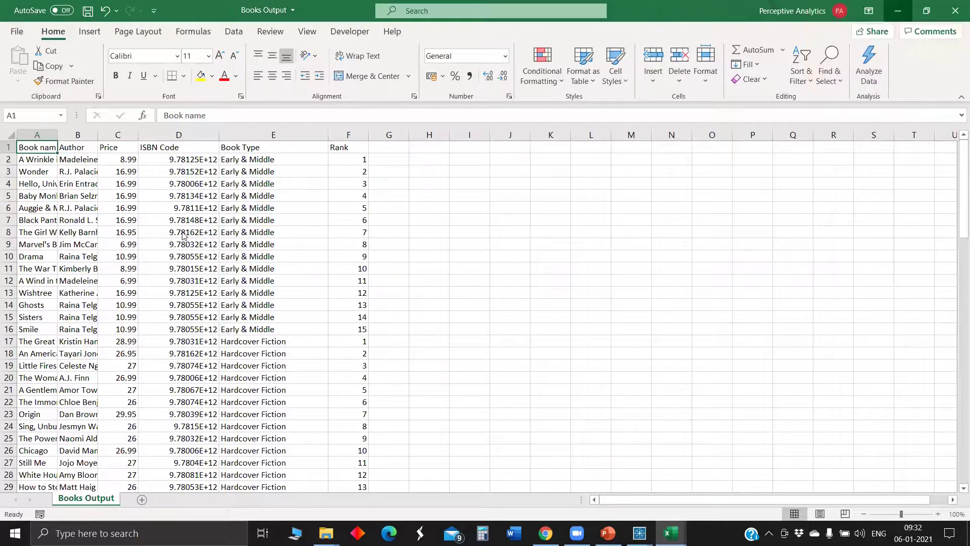
key("alt+Tab")
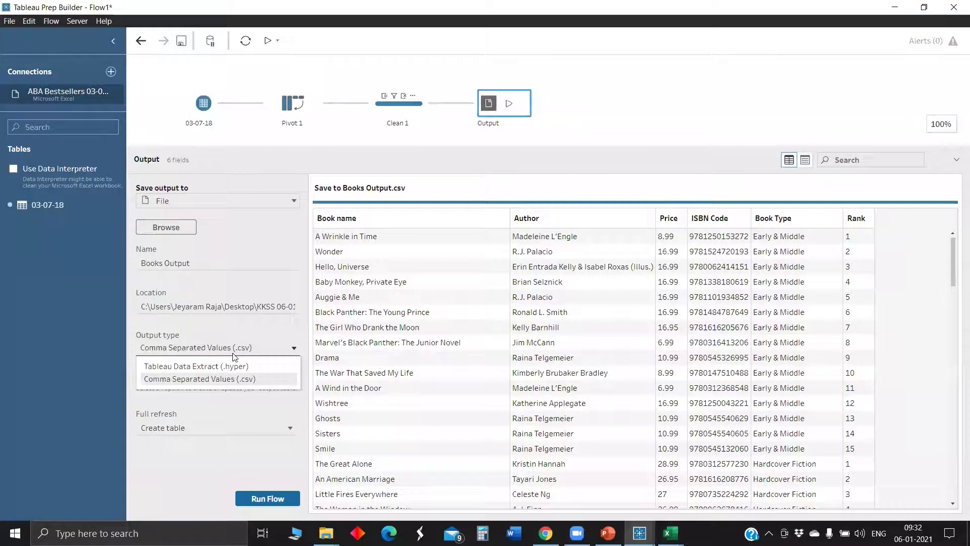
Set the output type to Tableau Data Extract (.hyper) and run the flow
left_click(232, 356)
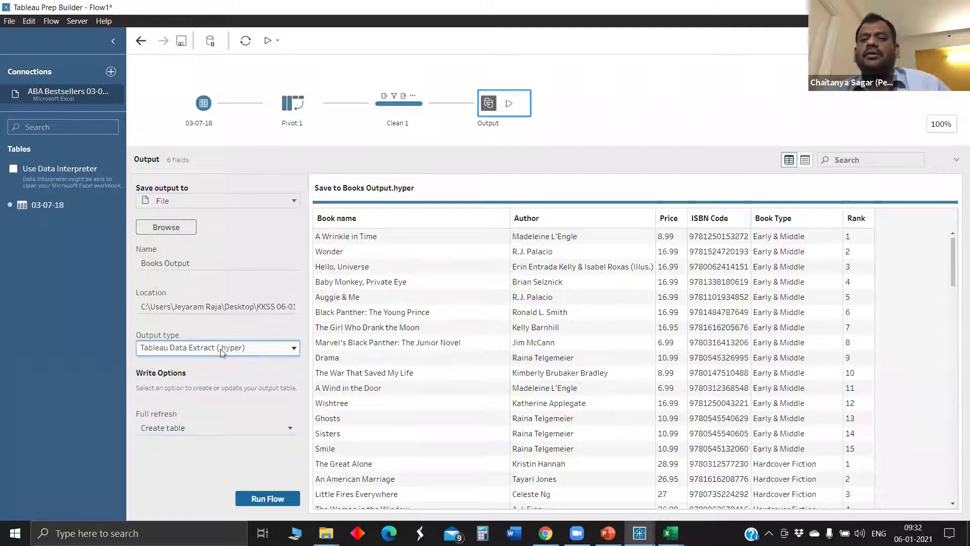
left_click(220, 349)
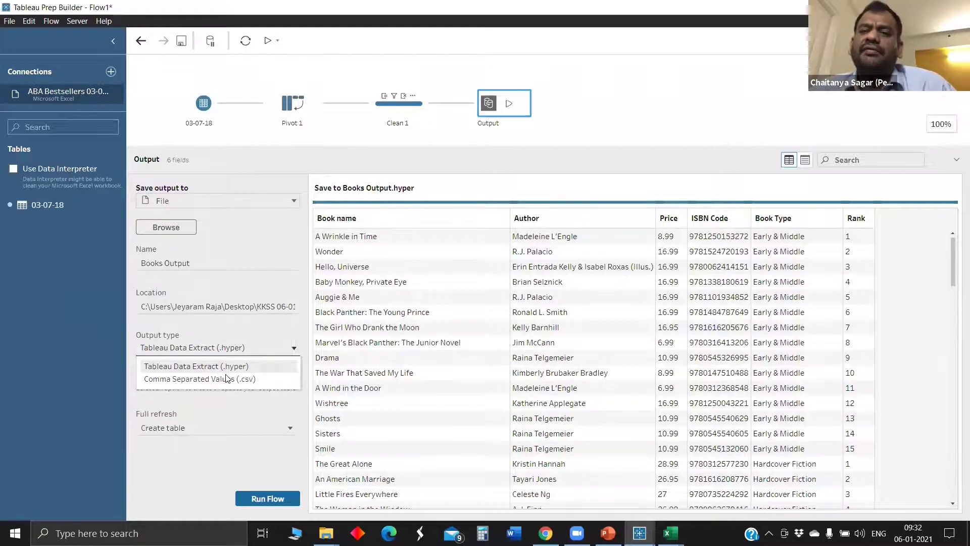
left_click(273, 399)
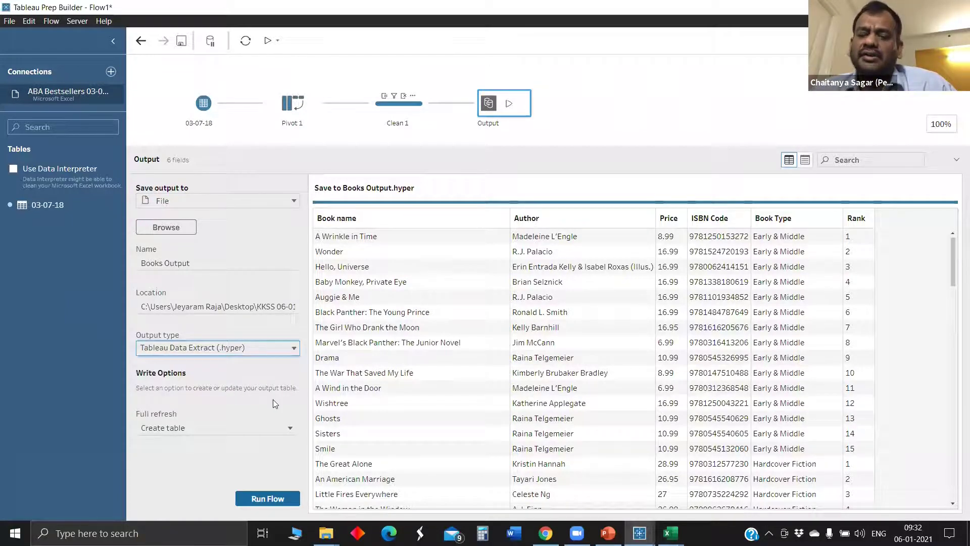
left_click(270, 499)
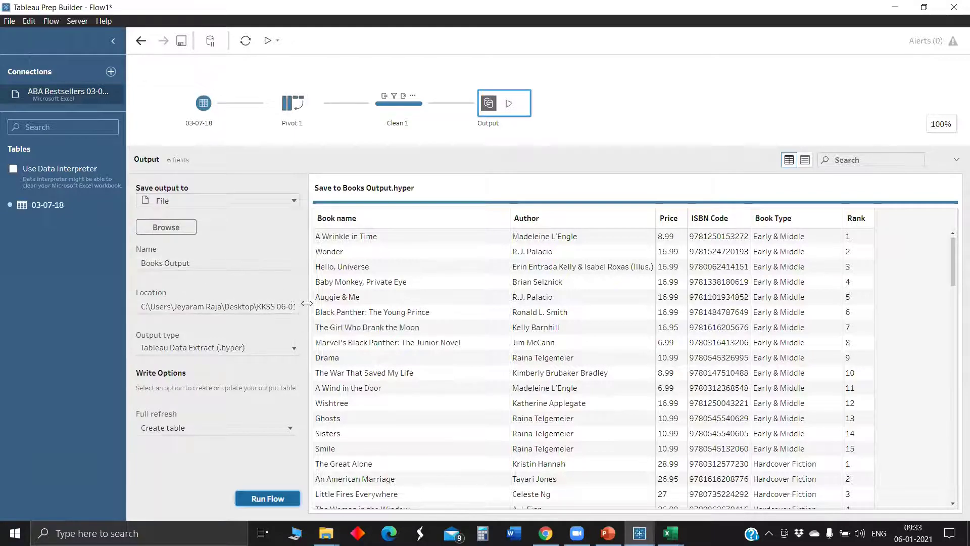
left_click_drag(307, 303, 337, 307)
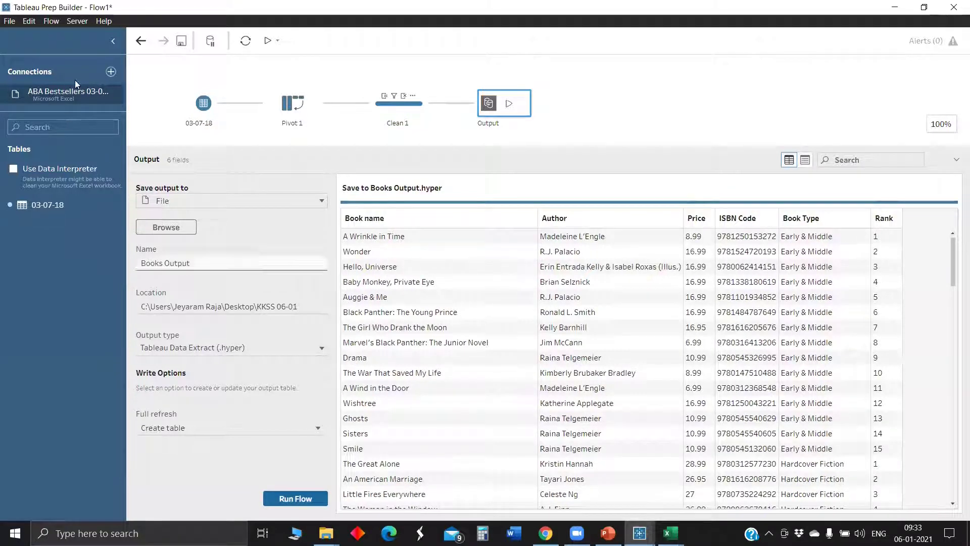
Examine the file and server connection types available for adding a new data source
left_click(112, 71)
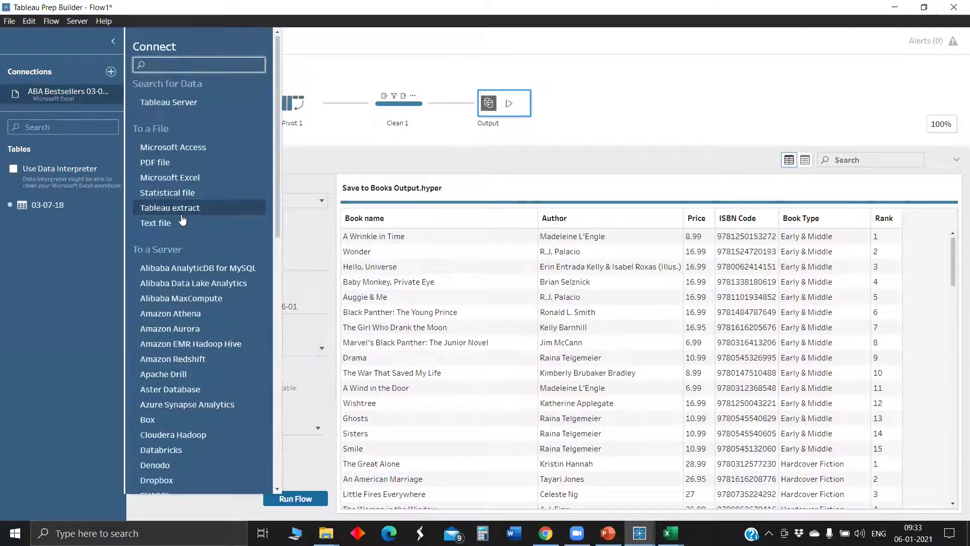
scroll(183, 220, "down", 10)
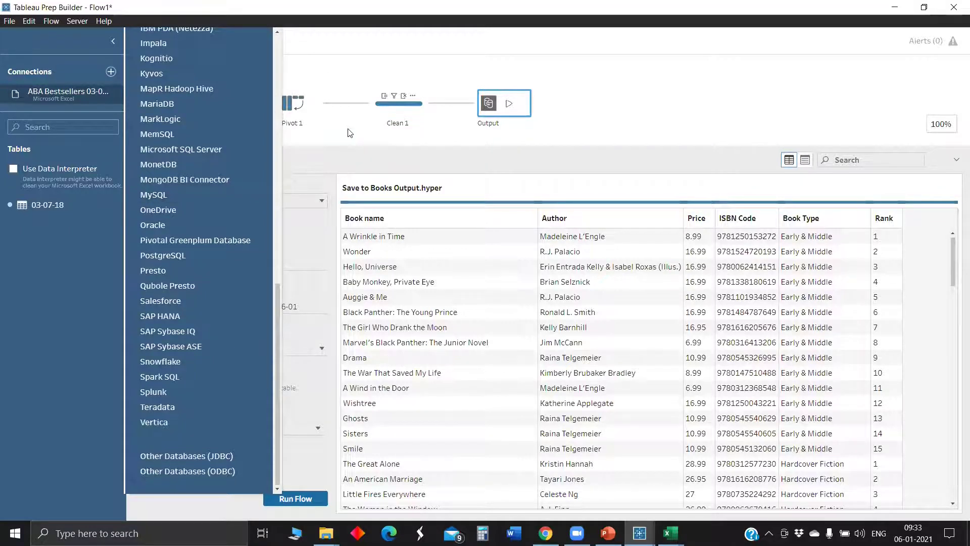
left_click(333, 167)
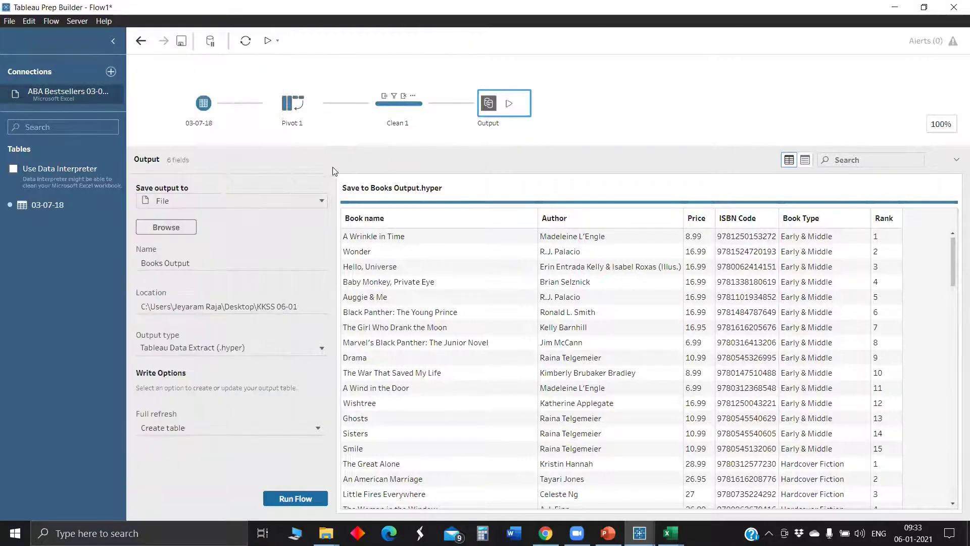
left_click(111, 71)
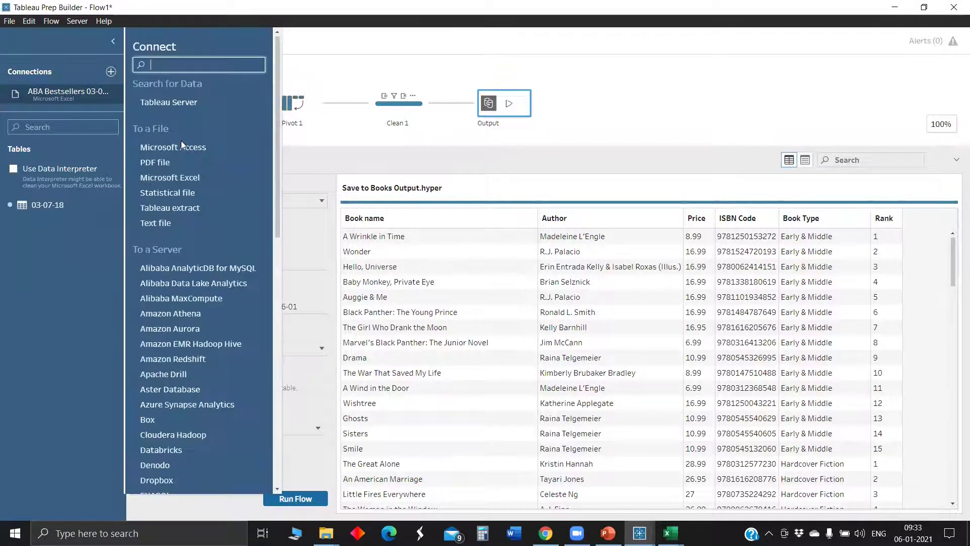
scroll(190, 176, "down", 1)
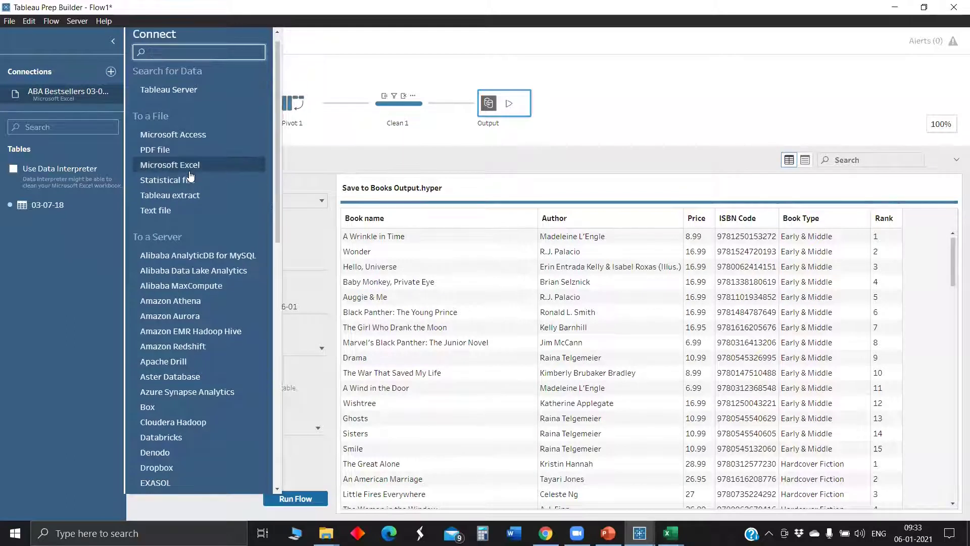
scroll(235, 324, "down", 10)
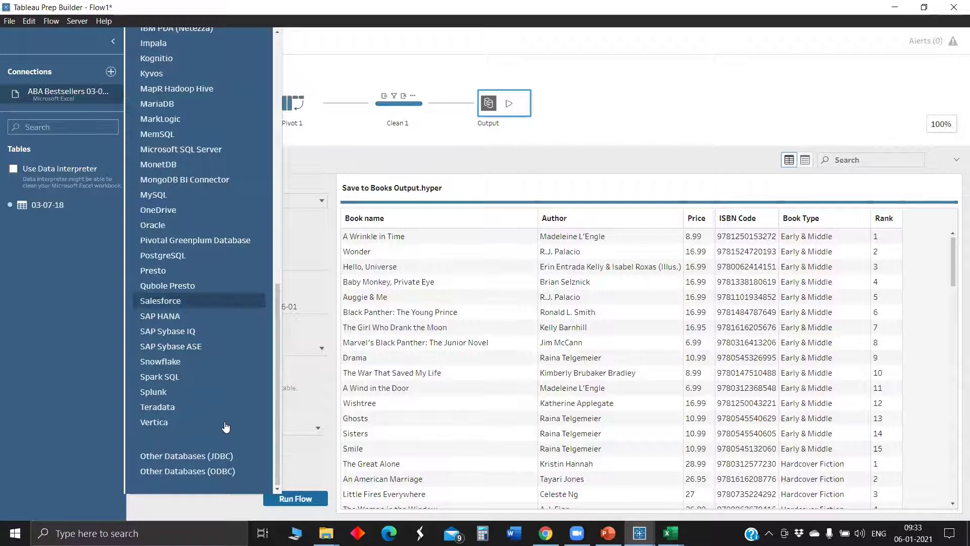
scroll(225, 427, "up", 5)
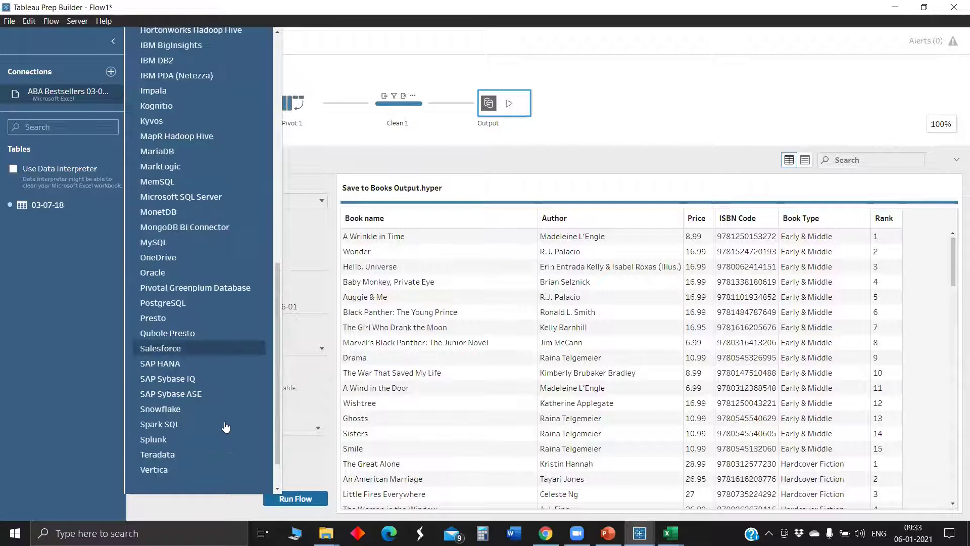
left_click(325, 136)
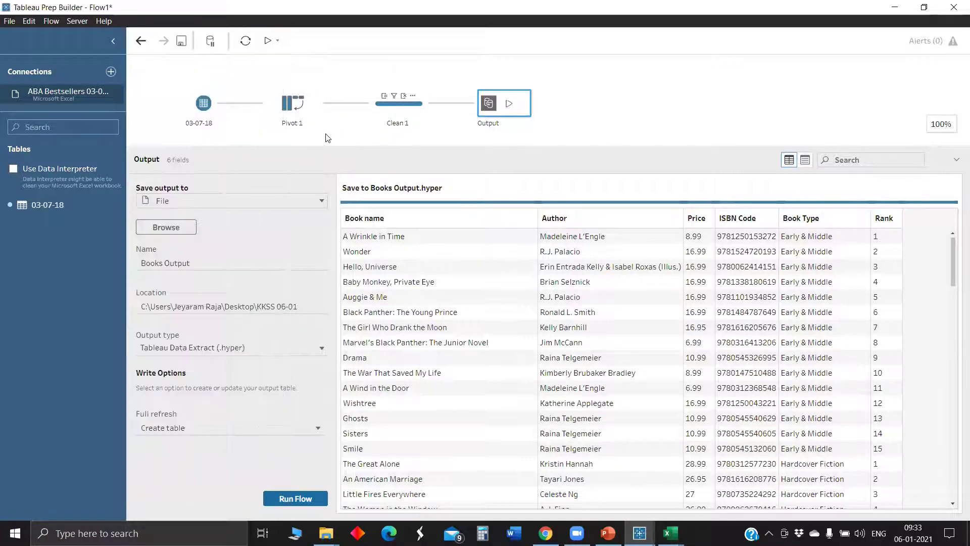
left_click(177, 233)
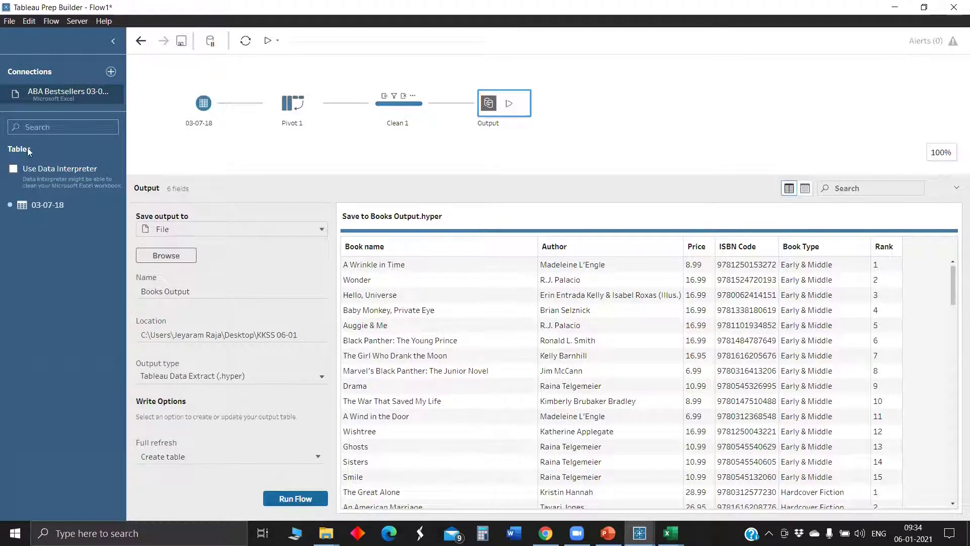
Create a new flow and connect it to the four orders_south text files for 2015 to 2018 in the South directory folder
key("alt+f")
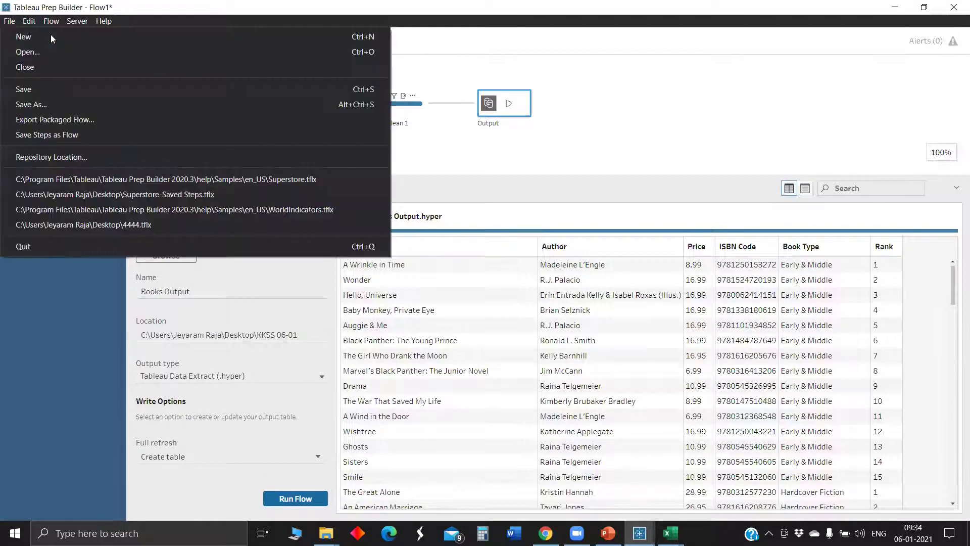
key("Escape")
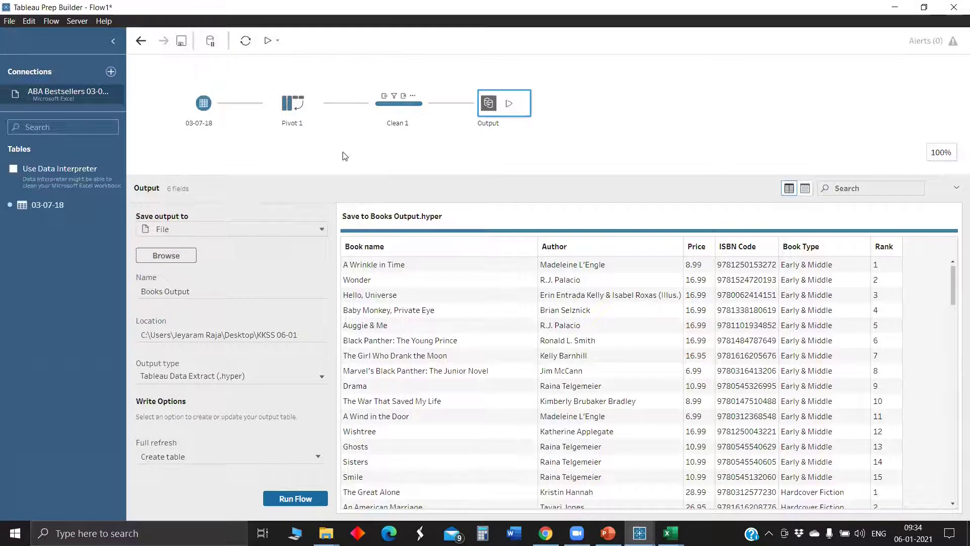
key("ctrl+n")
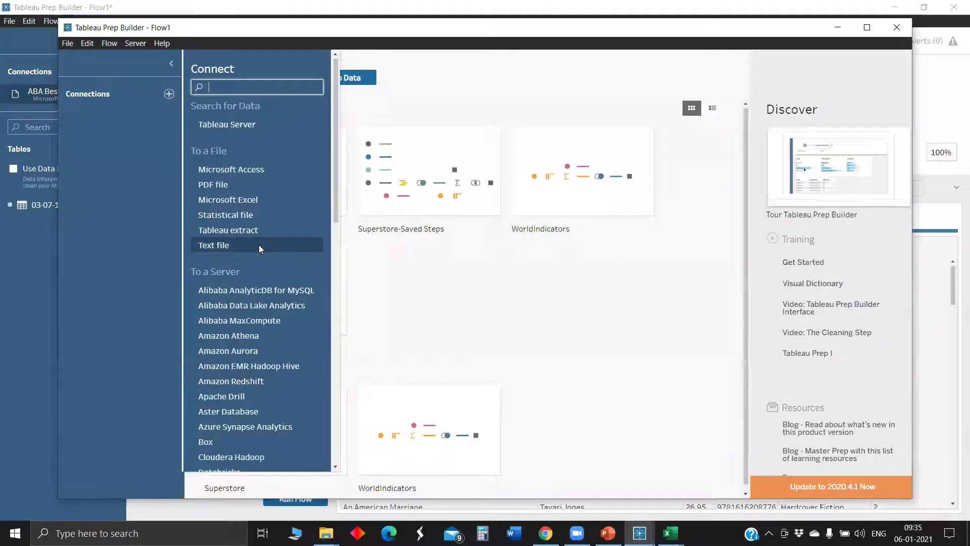
left_click(259, 245)
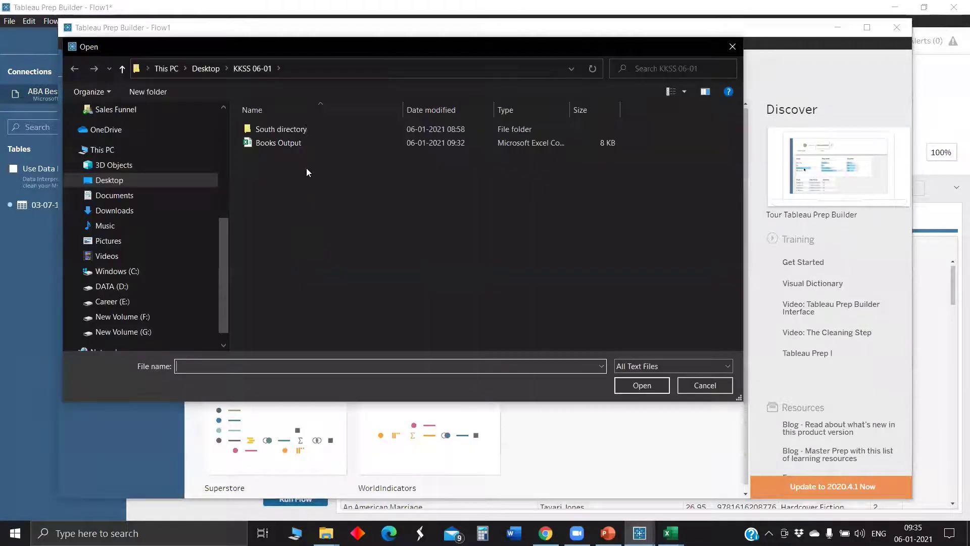
double_click(305, 127)
left_click_drag(306, 235, 306, 126)
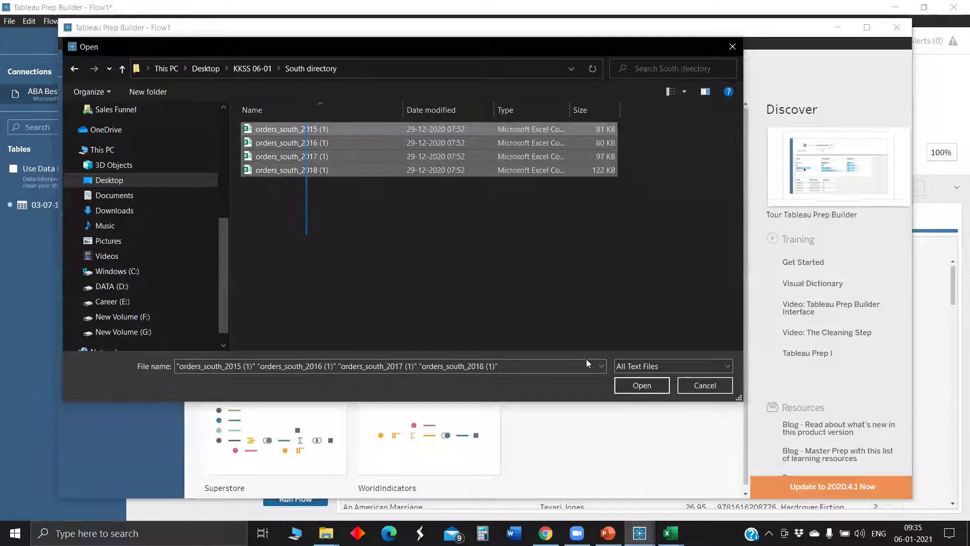
left_click(640, 384)
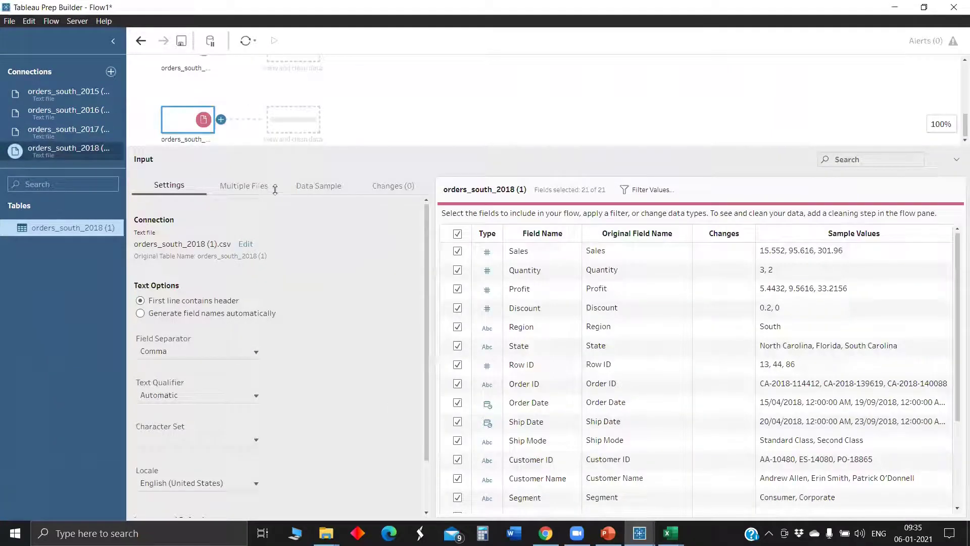
Add a Clean step after the orders_south_2017 (1) input
left_click_drag(281, 180, 508, 343)
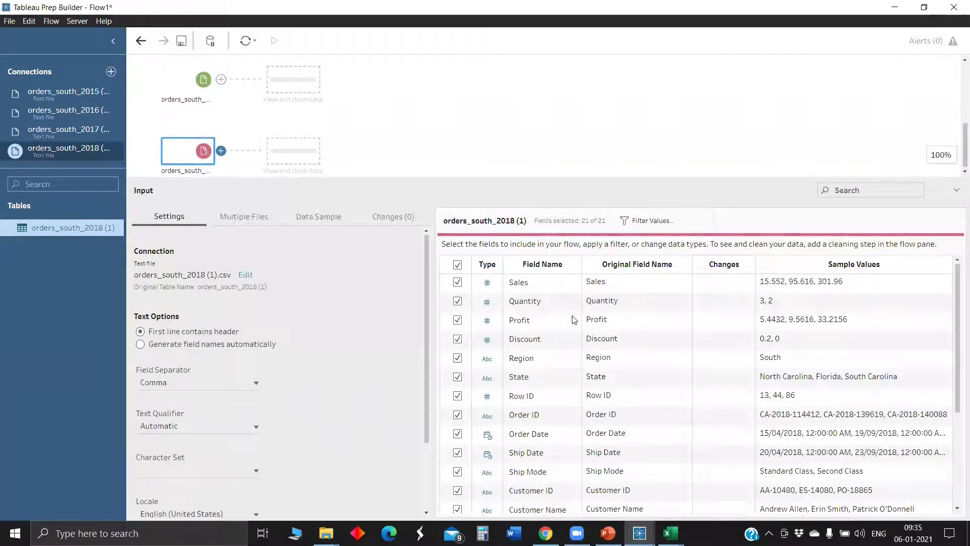
scroll(574, 319, "down", 3)
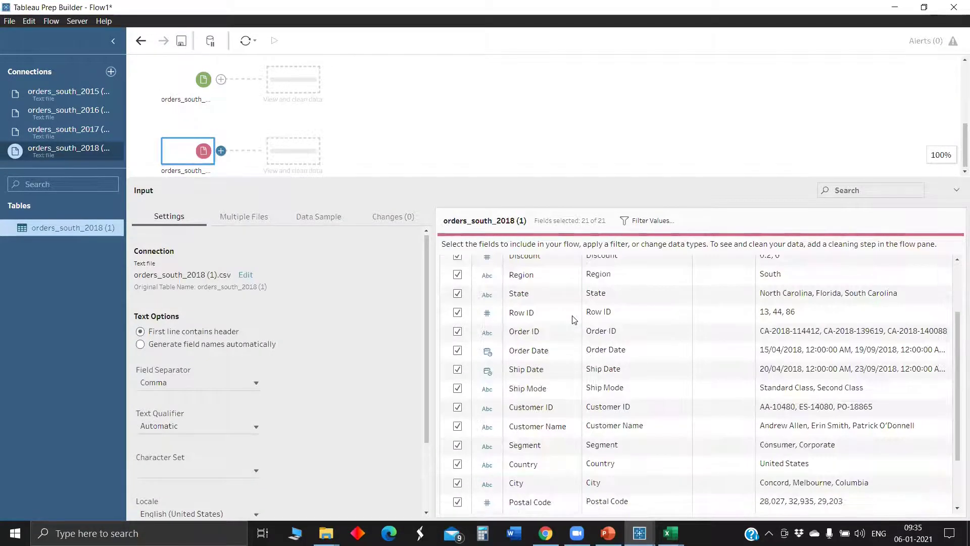
scroll(575, 320, "down", 3)
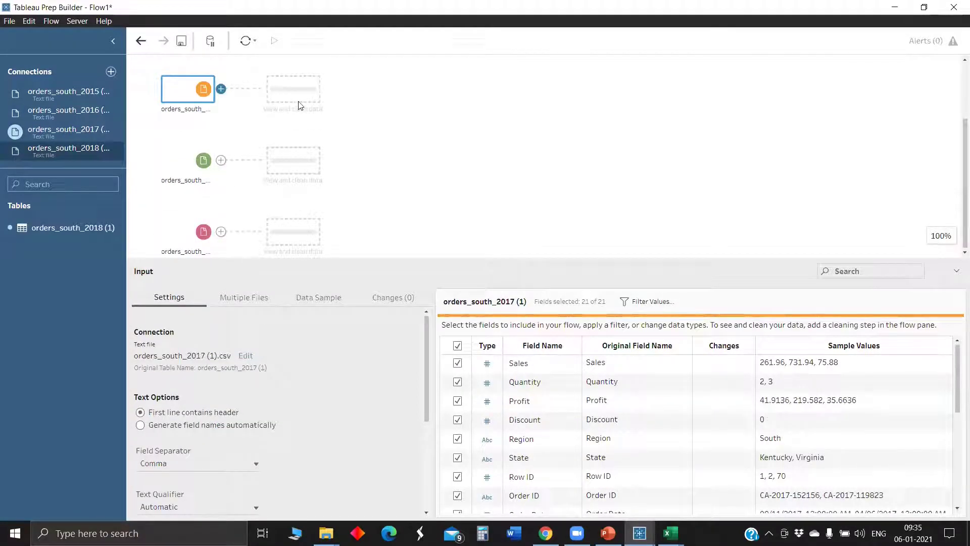
left_click(221, 90)
left_click(259, 124)
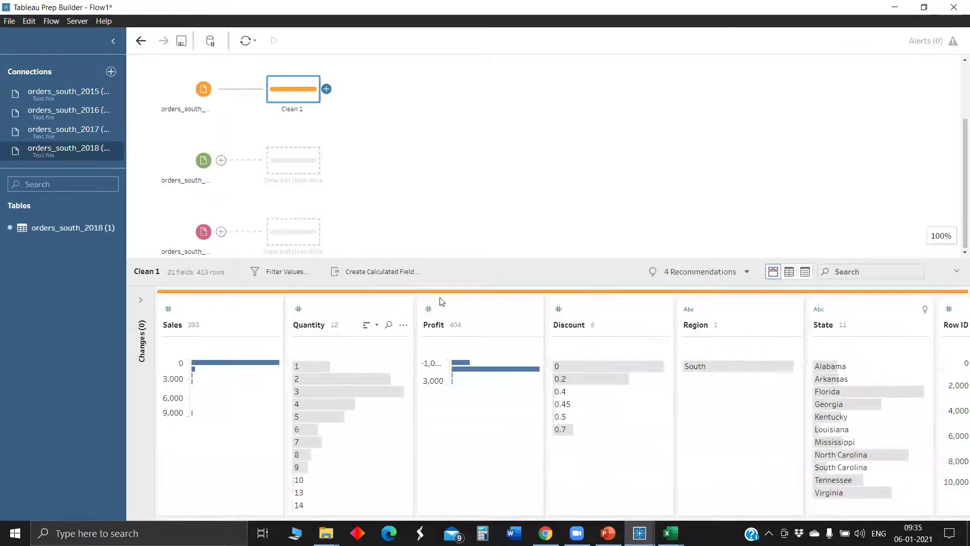
Examine the data role recommendations and the field profiles in the Clean 1 step, from Sales through to the customer fields
left_click(688, 272)
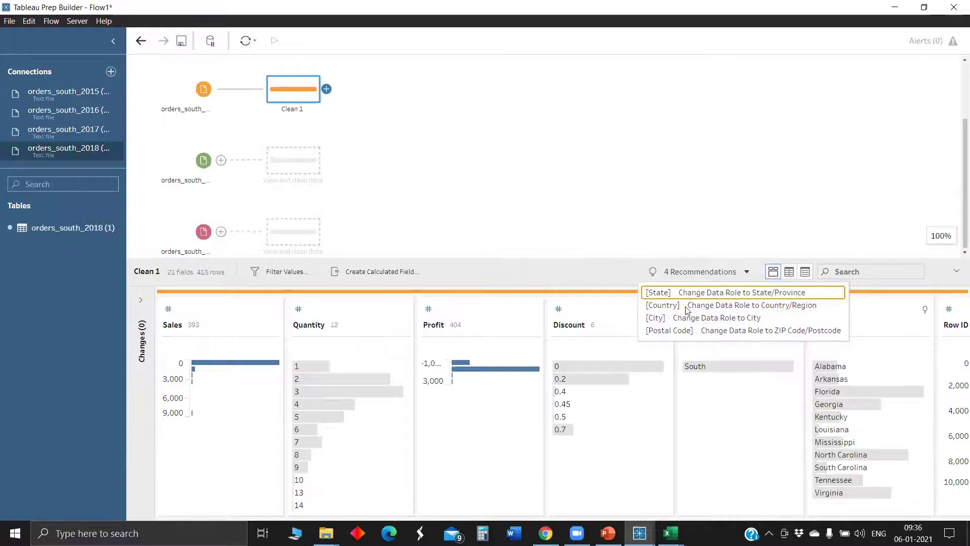
left_click_drag(553, 260, 563, 197)
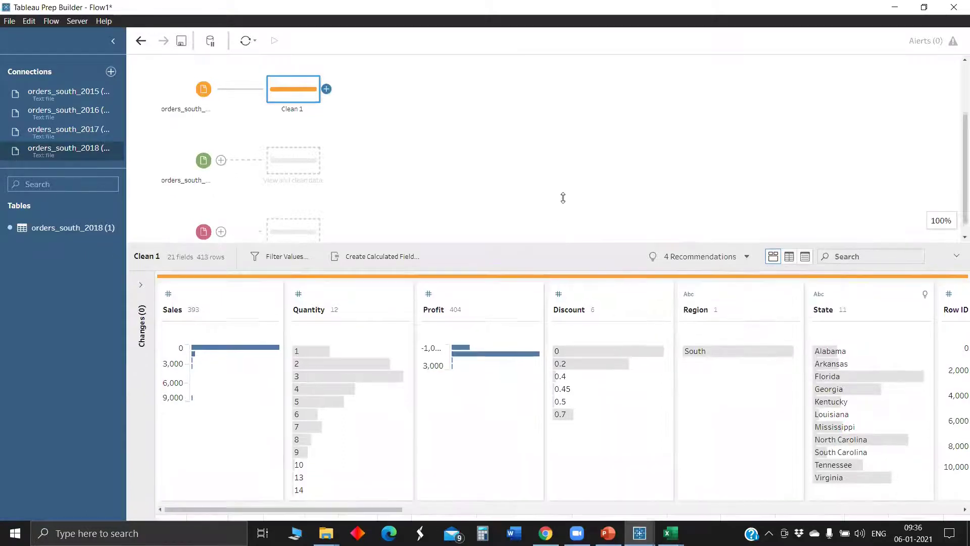
left_click_drag(695, 227, 696, 195)
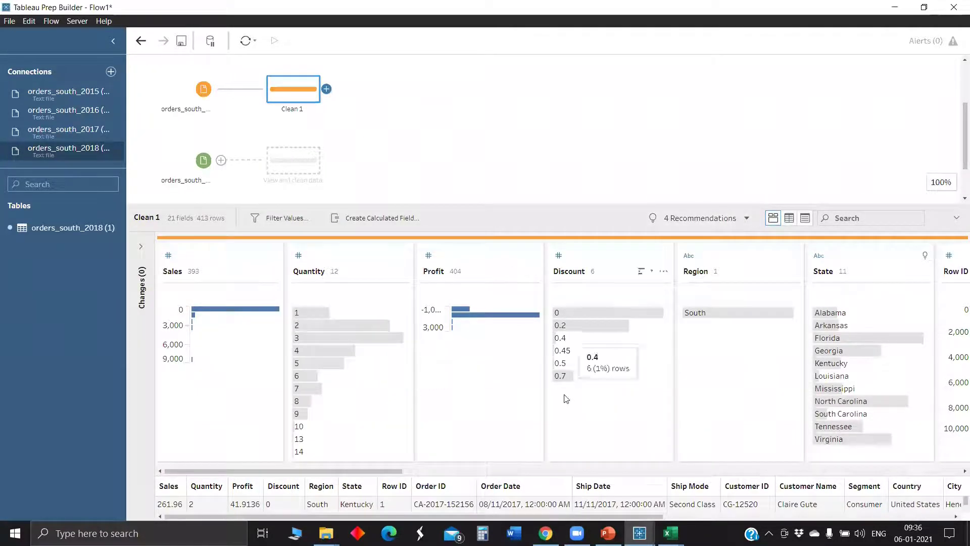
scroll(416, 471, "right", 1)
scroll(511, 480, "right", 1)
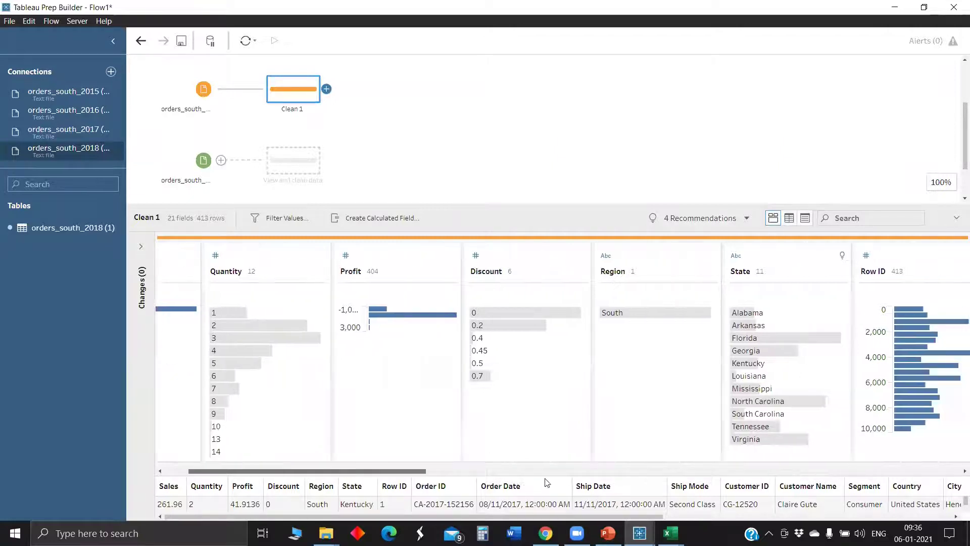
scroll(568, 482, "right", 5)
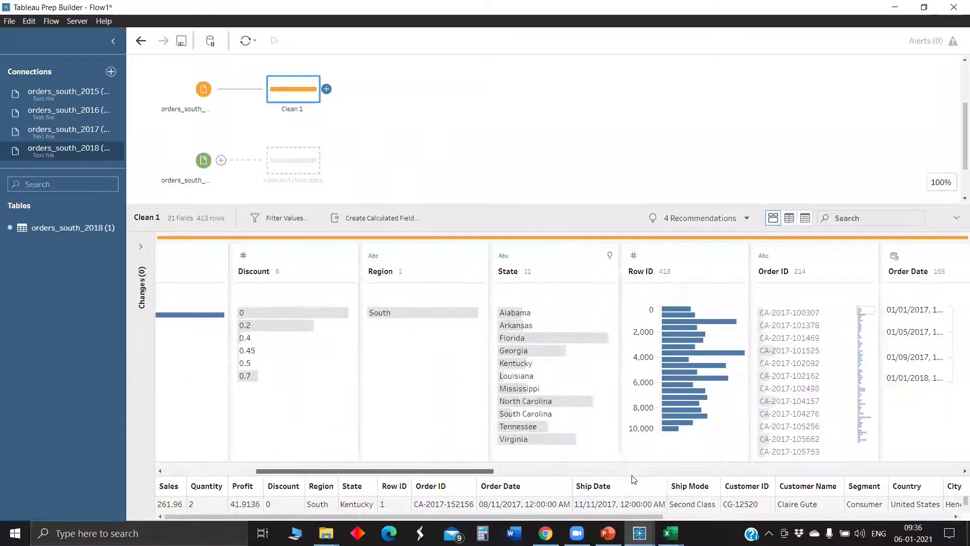
scroll(724, 474, "right", 5)
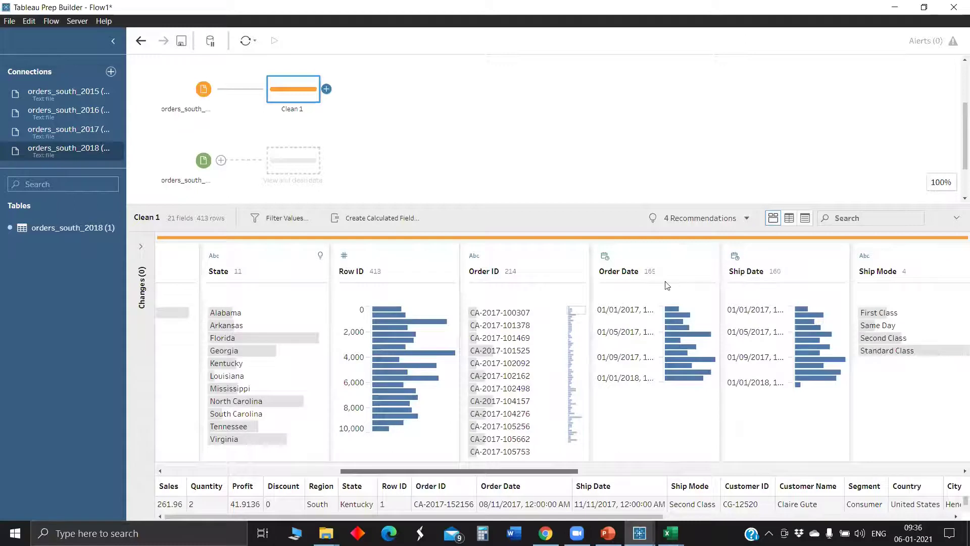
scroll(624, 273, "right", 8)
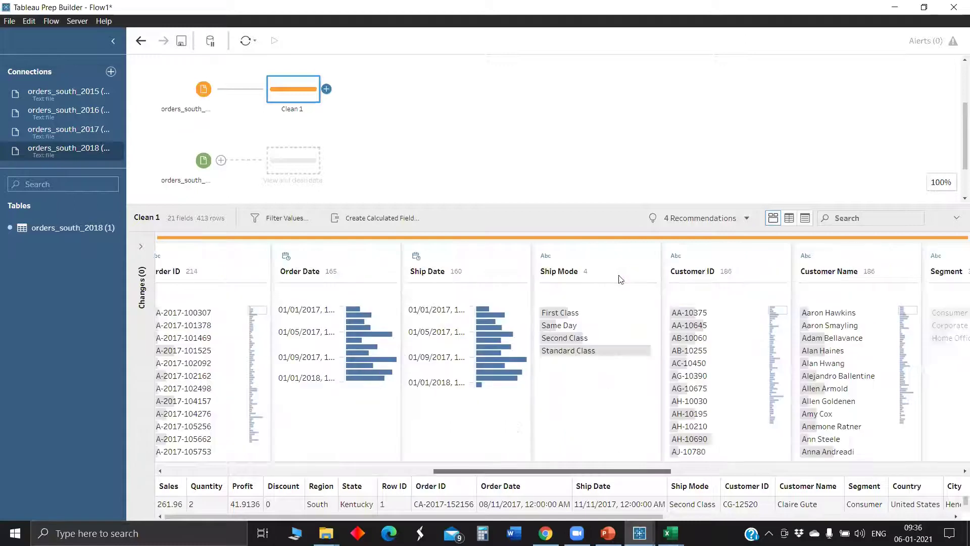
scroll(692, 277, "right", 5)
Convert all Customer Name values to uppercase in the Clean 1 step
left_click(693, 279)
left_click(690, 271)
mouse_move(755, 300)
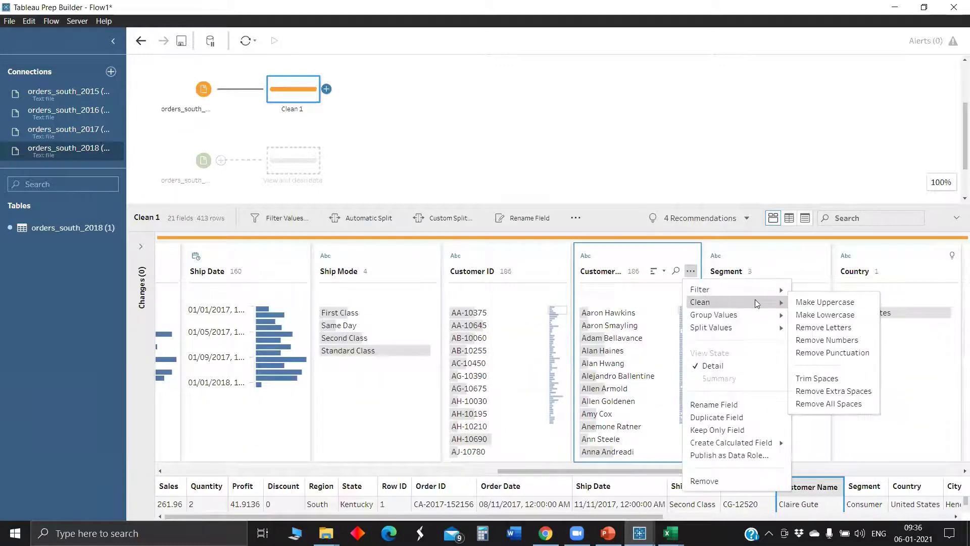
left_click(800, 303)
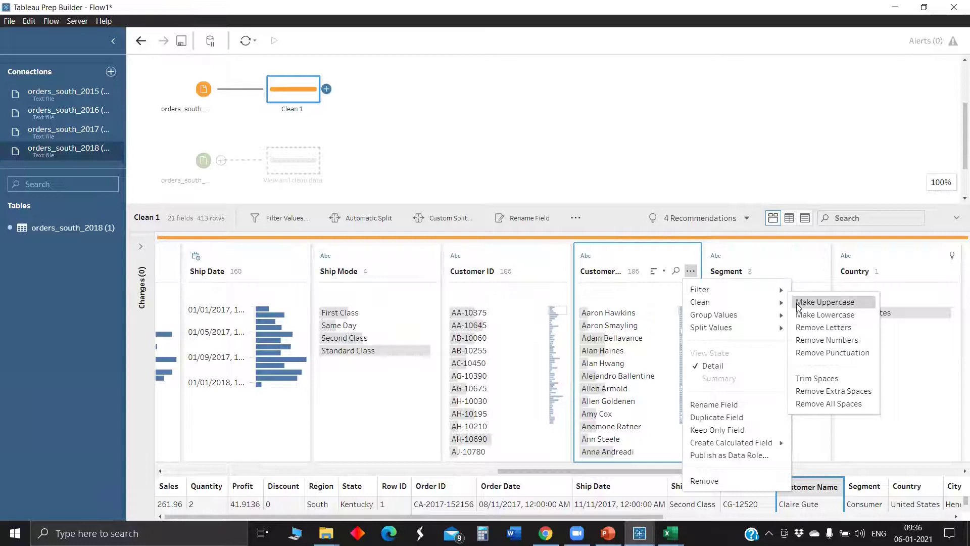
left_click(690, 271)
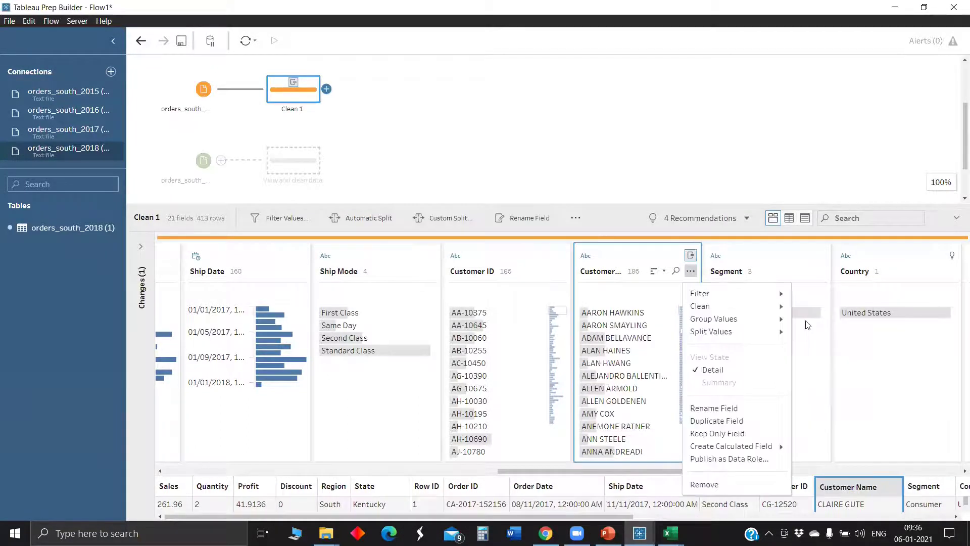
mouse_move(700, 306)
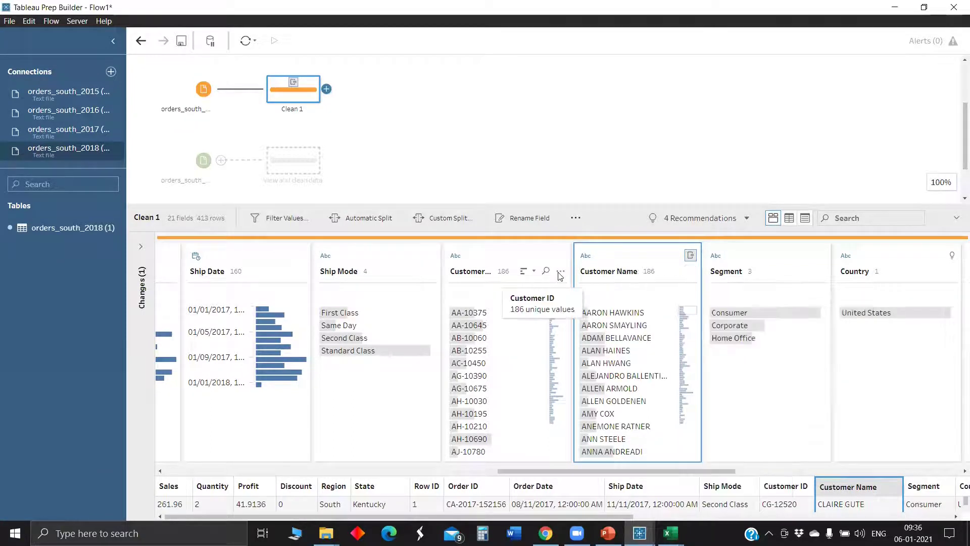
Remove the punctuation from all Customer ID values in the Clean 1 step
left_click(560, 272)
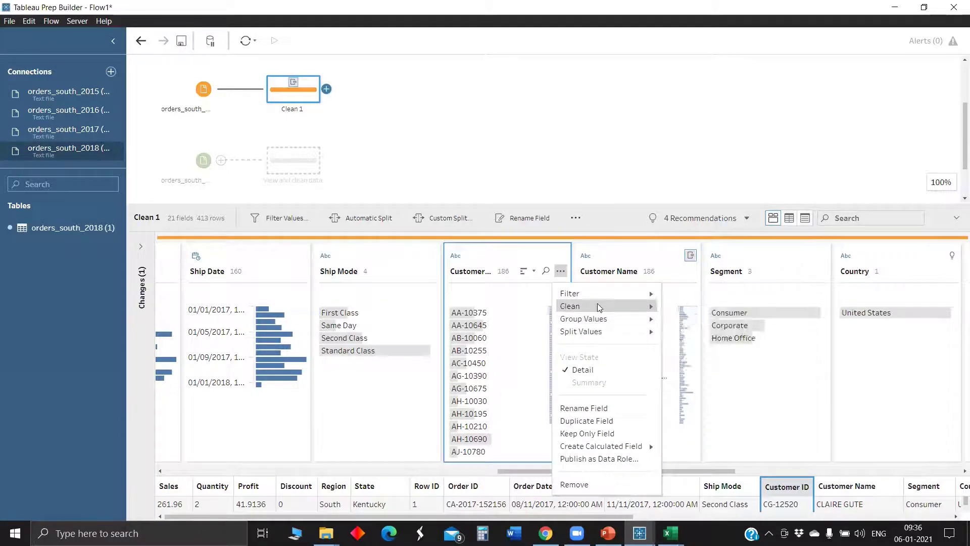
mouse_move(597, 307)
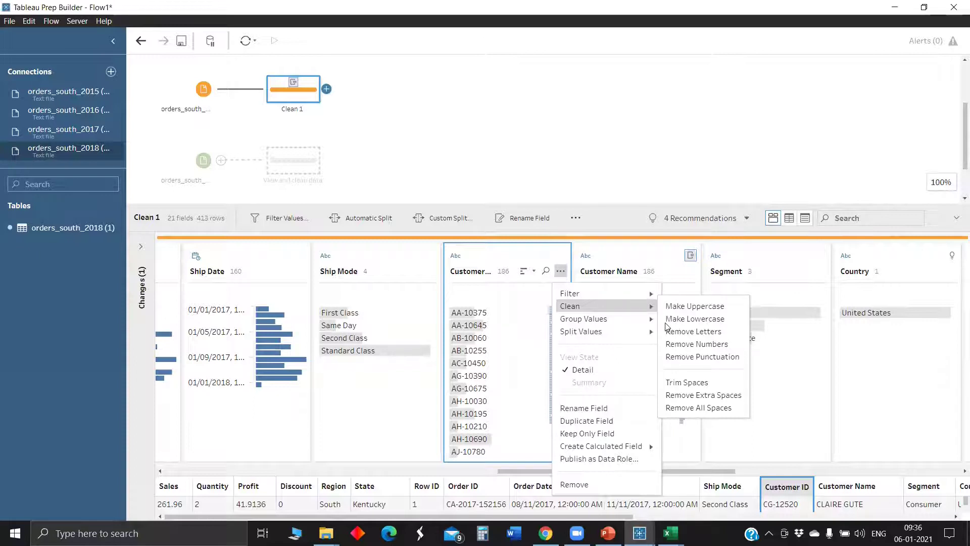
left_click(697, 357)
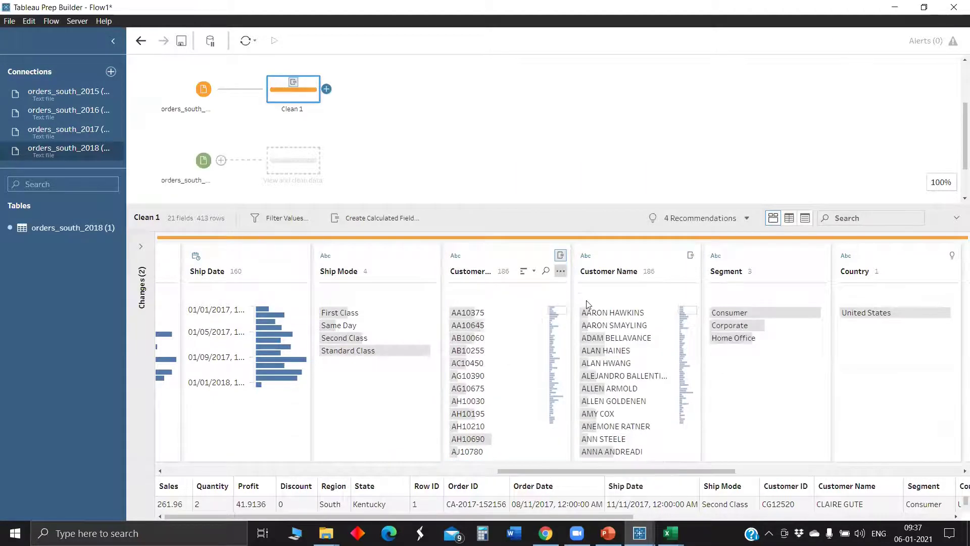
Keep only the Customer ID field in the Clean 1 step
left_click(561, 271)
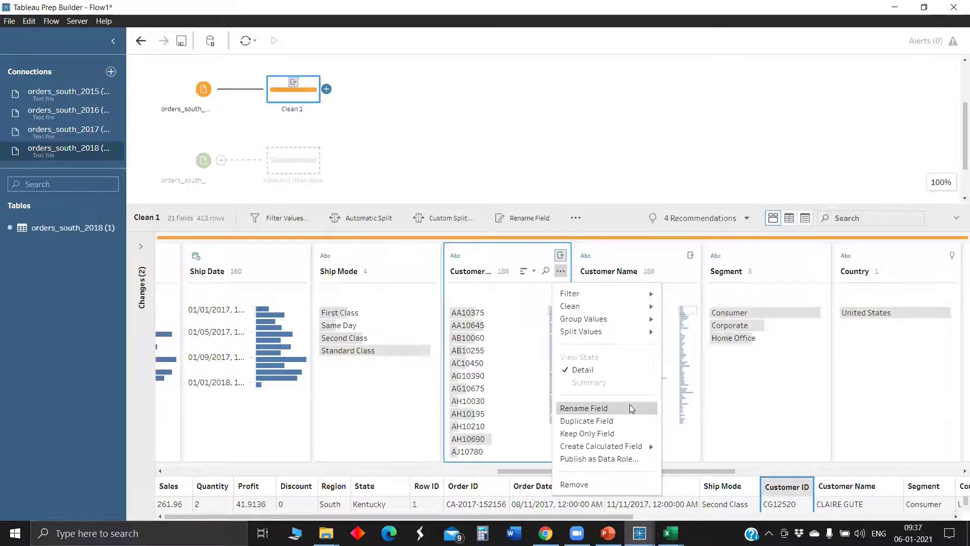
left_click(469, 275)
double_click(470, 272)
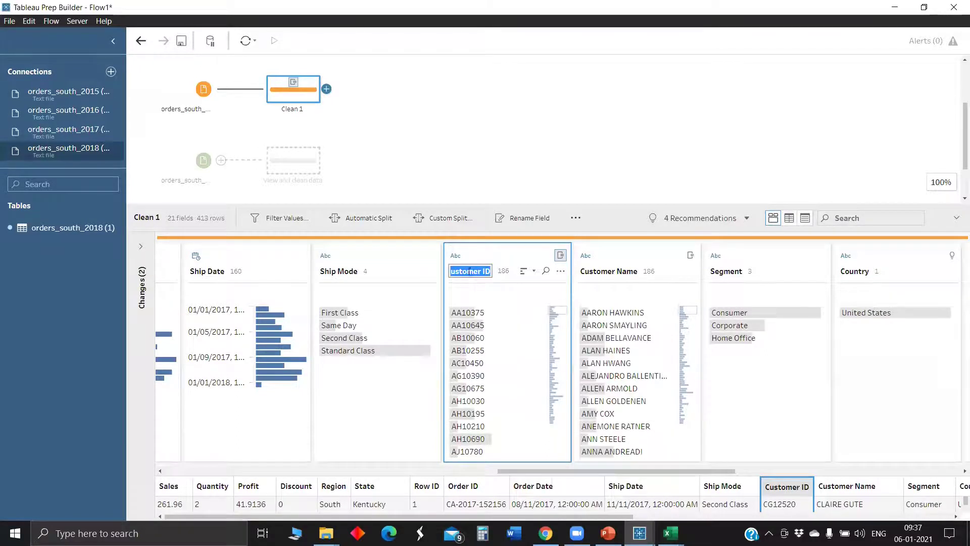
left_click(561, 271)
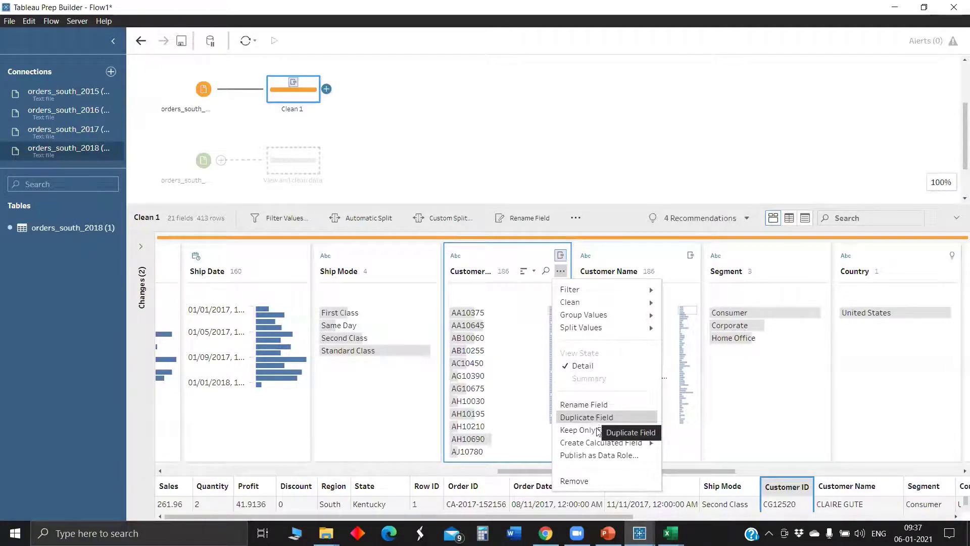
left_click(597, 431)
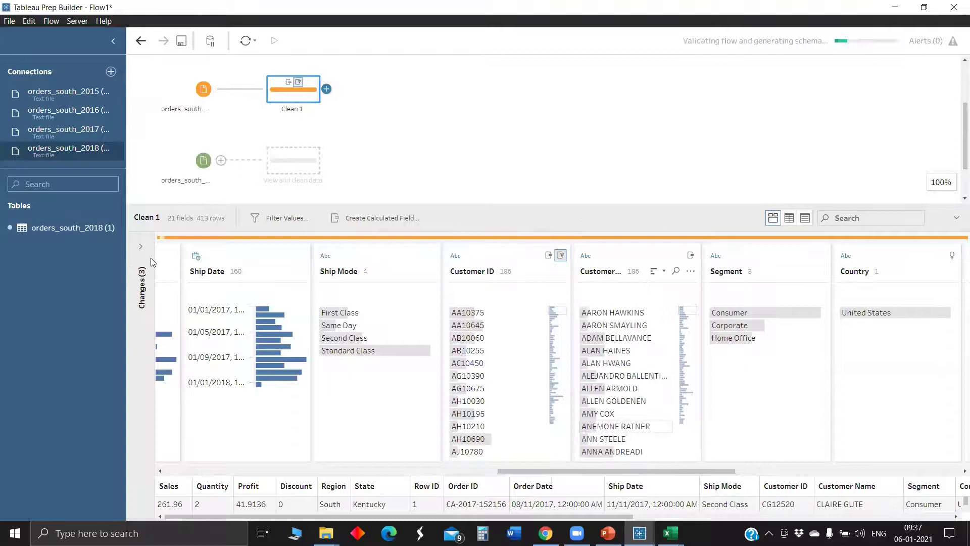
Remove the Make Uppercase and Keep Field changes from the Clean 1 list of changes
left_click(141, 247)
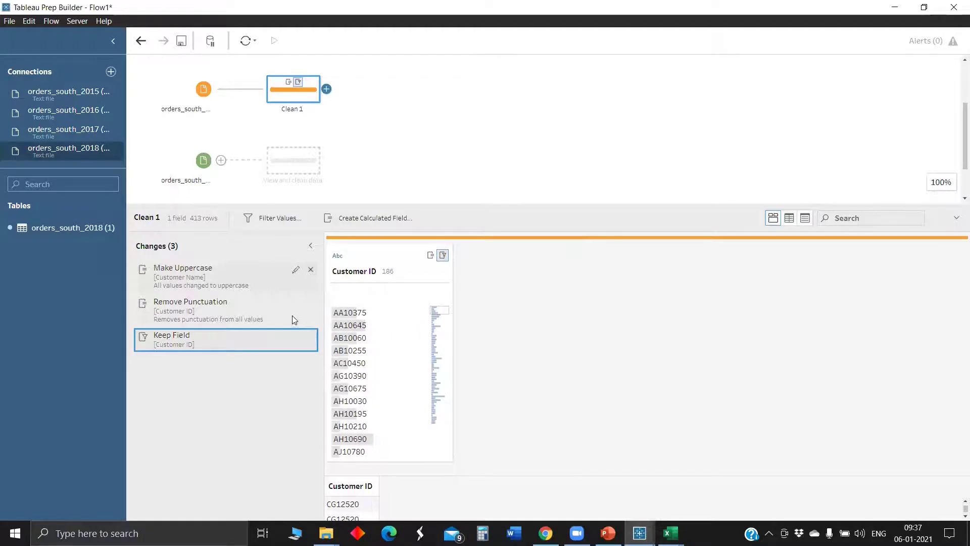
left_click(311, 269)
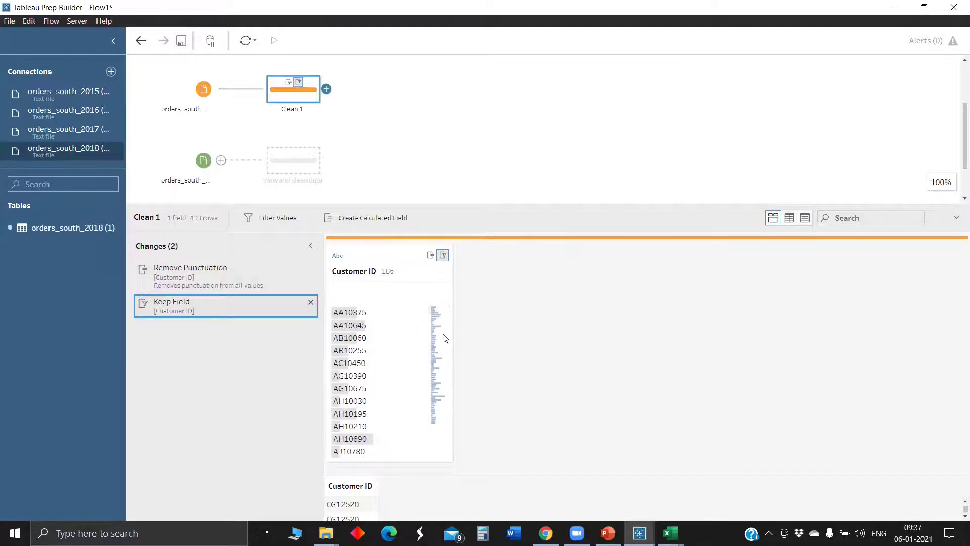
key("Delete")
left_click_drag(513, 476, 598, 476)
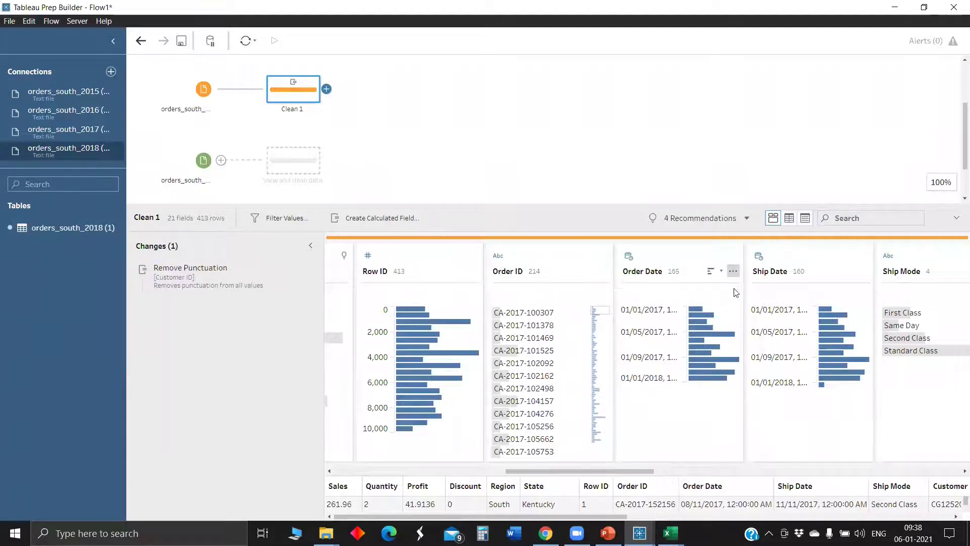
Examine the grouping, date conversion, splitting and field options offered for Order Date and Customer Name
left_click(733, 272)
mouse_move(753, 320)
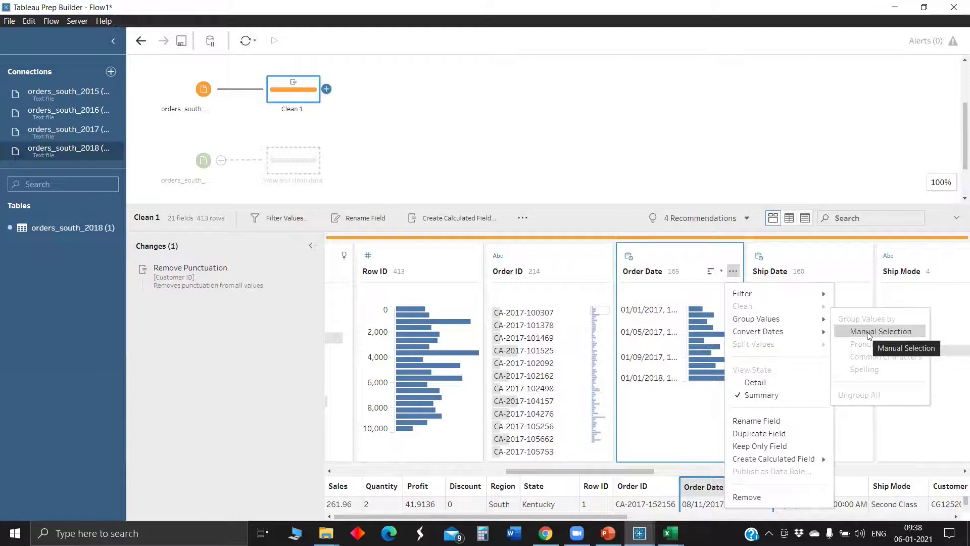
left_click(674, 399)
left_click_drag(617, 471, 766, 469)
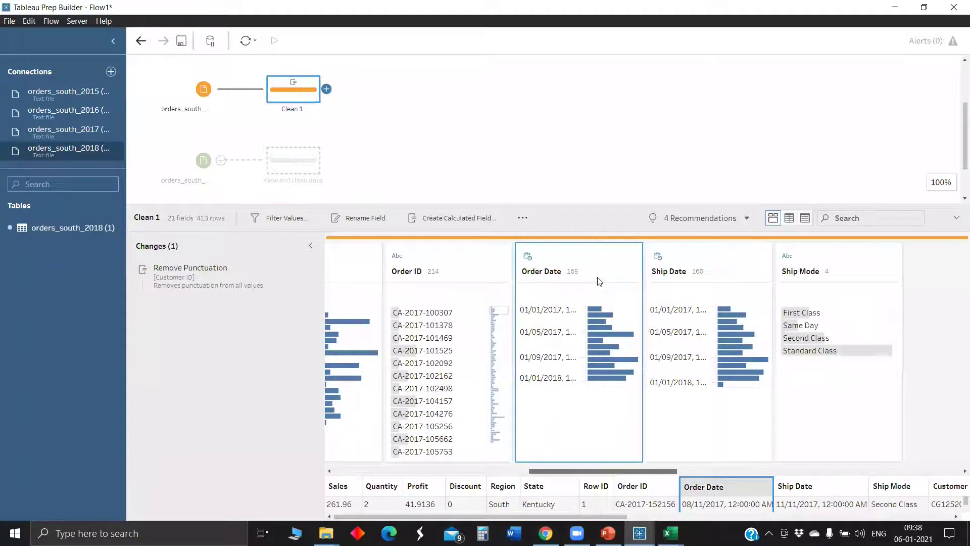
scroll(599, 281, "right", 6)
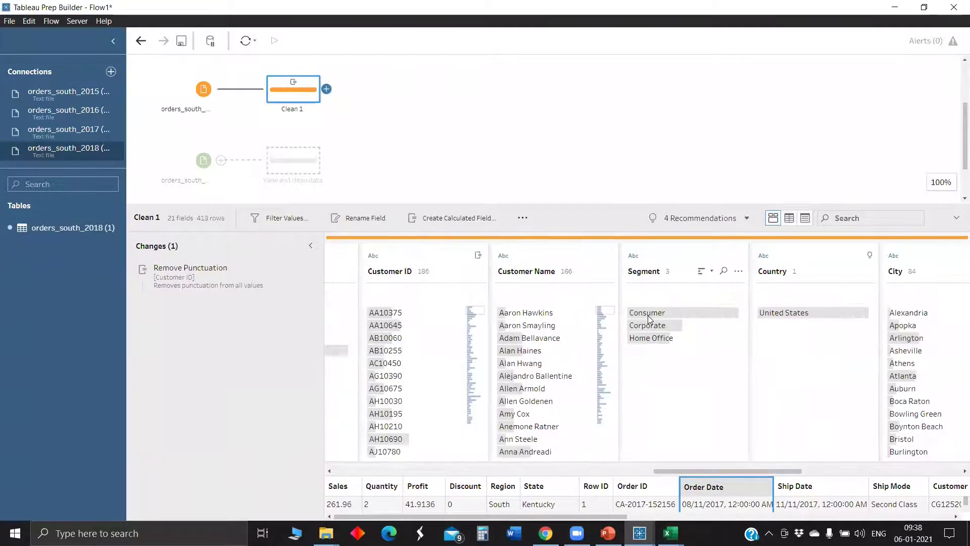
left_click(608, 271)
mouse_move(649, 318)
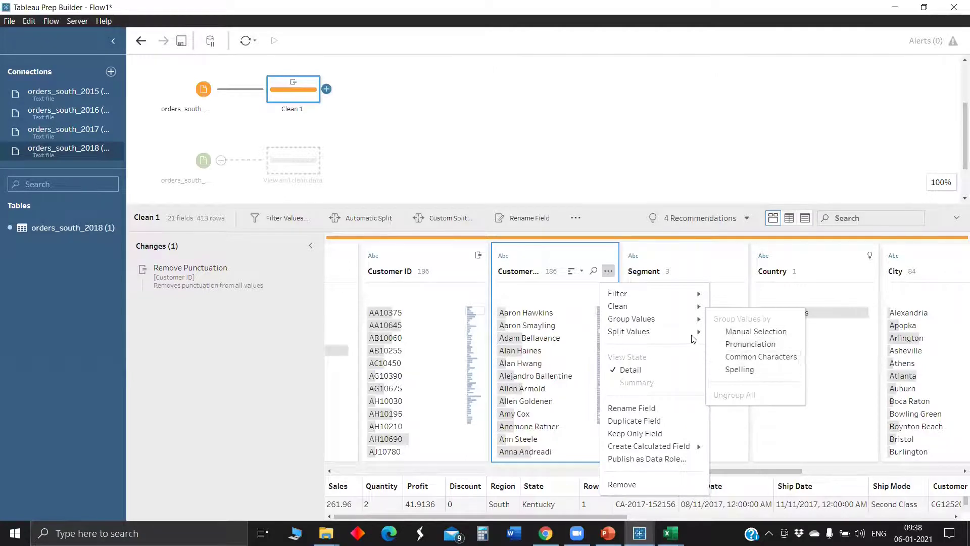
mouse_move(693, 338)
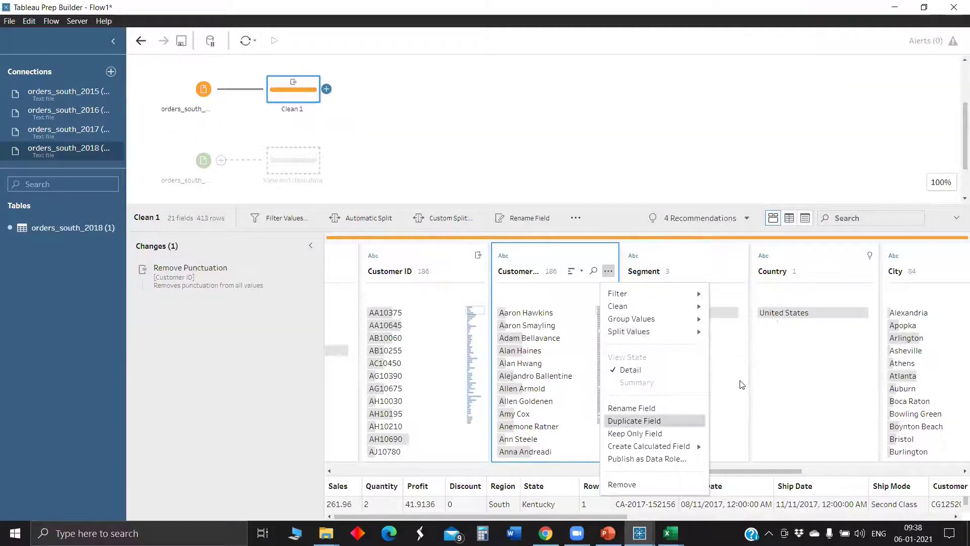
left_click(442, 263)
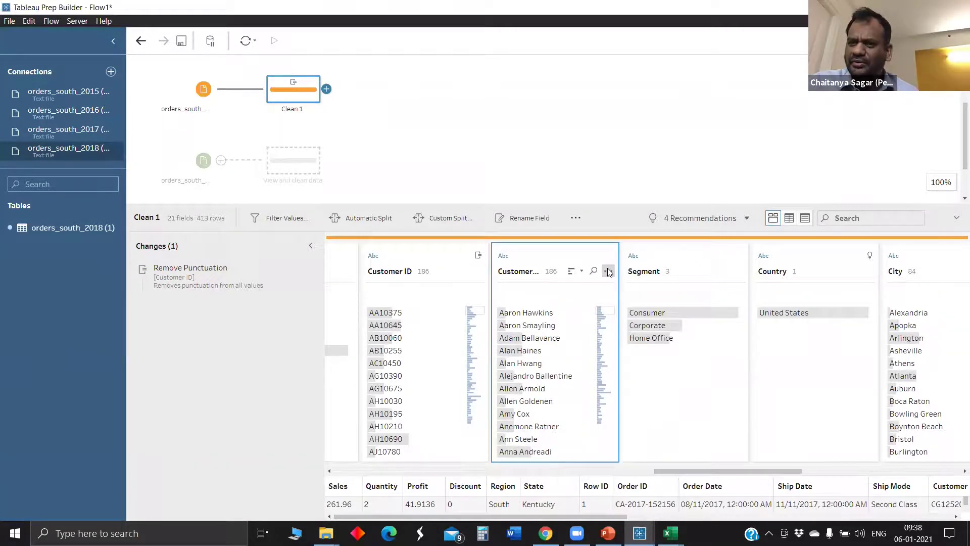
Group the Customer Name values by pronunciation, try a higher grouping sensitivity, and settle on a low one
left_click(608, 271)
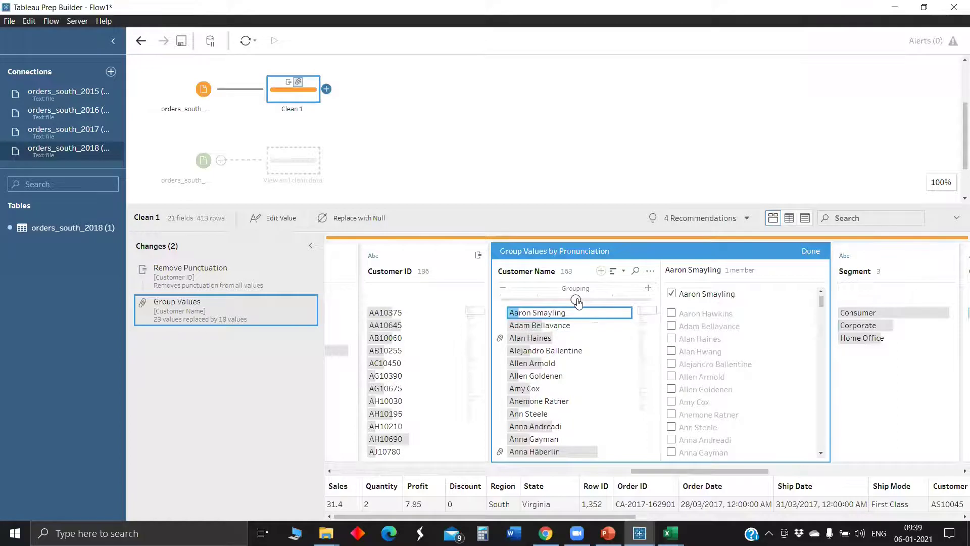
left_click_drag(592, 298, 611, 301)
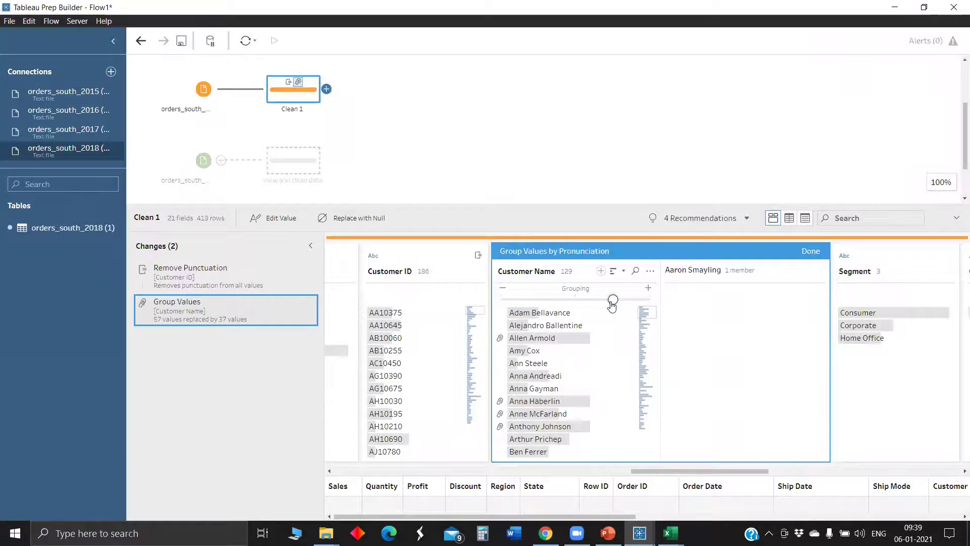
left_click(549, 405)
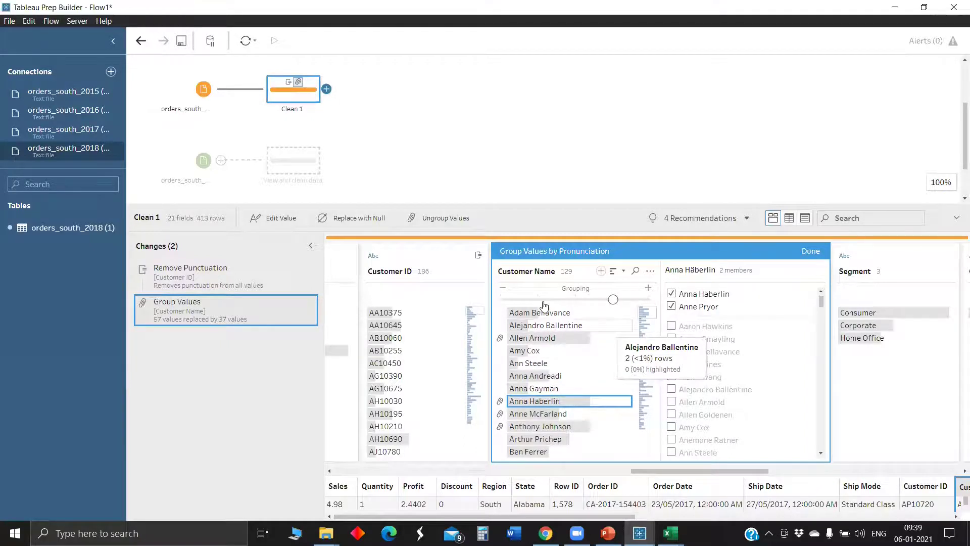
left_click(578, 298)
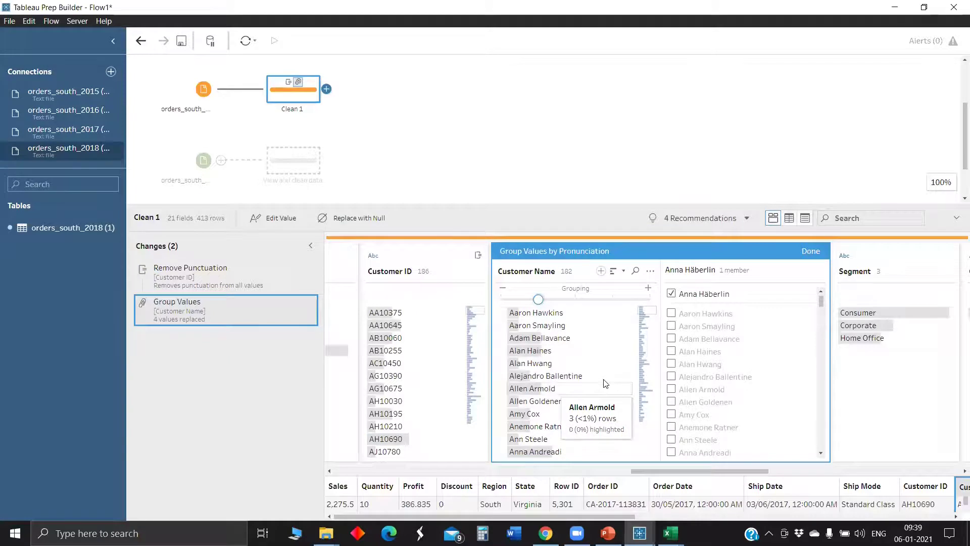
left_click(641, 477)
Examine the options for the Order ID field and the field profiles from Ship Mode back to Quantity
scroll(615, 476, "left", 1)
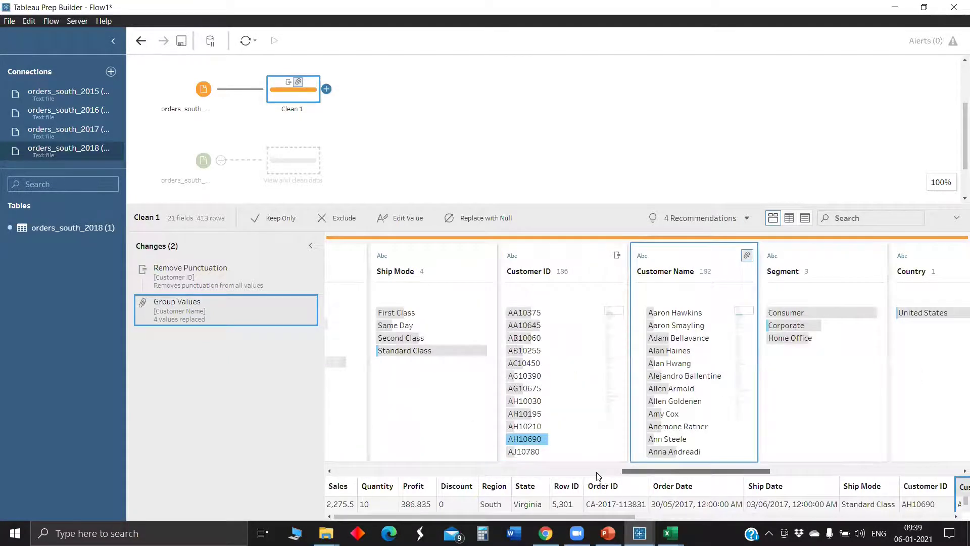
scroll(589, 476, "left", 1)
scroll(583, 472, "left", 1)
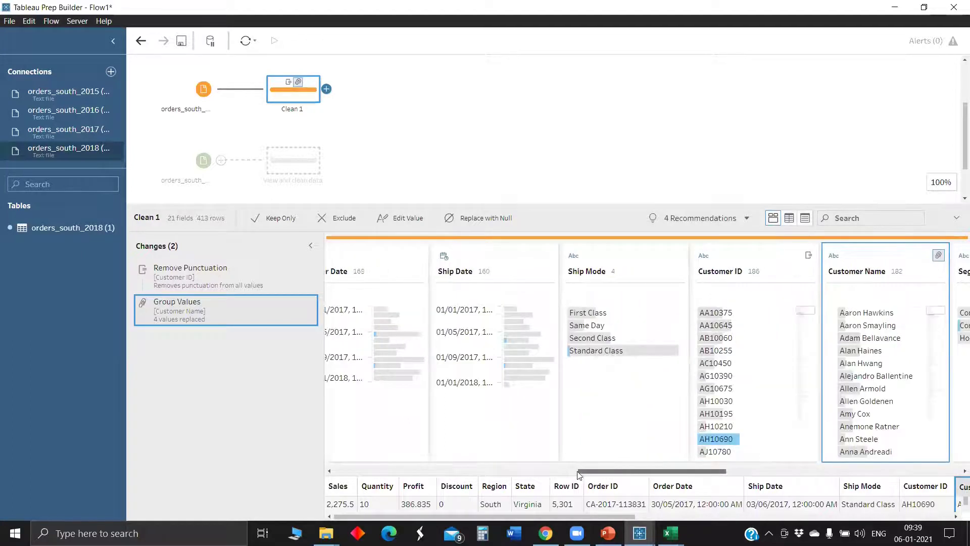
scroll(573, 469, "left", 2)
scroll(537, 472, "left", 1)
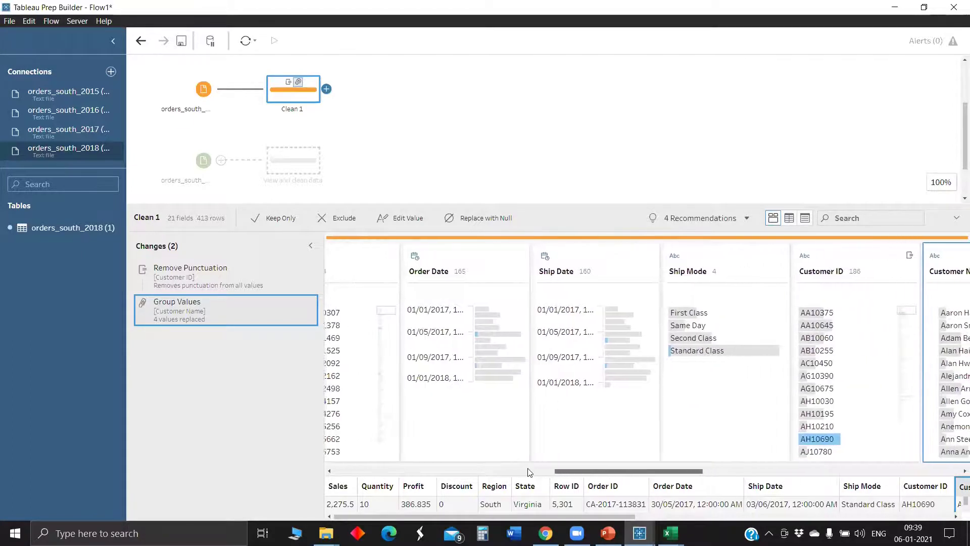
scroll(581, 288, "left", 1)
scroll(601, 275, "left", 1)
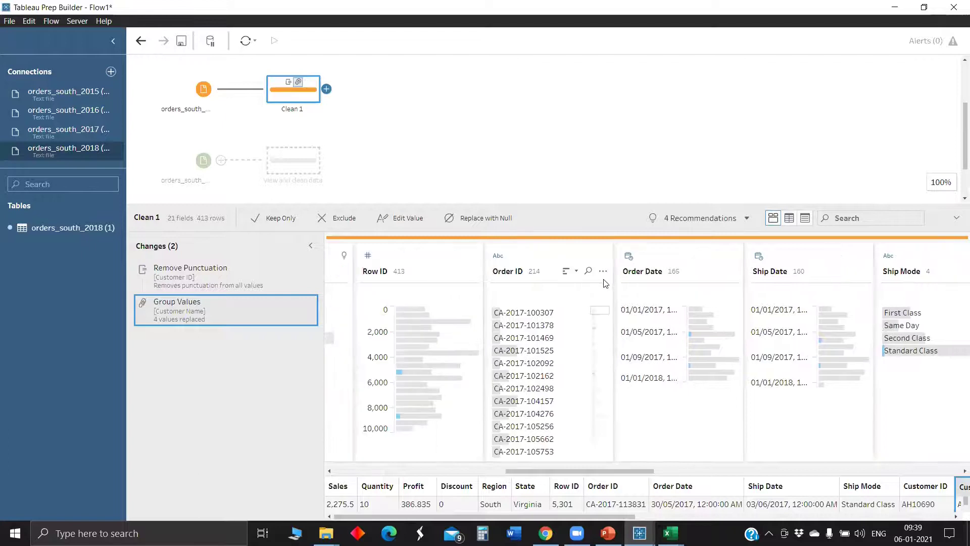
left_click(602, 271)
mouse_move(626, 321)
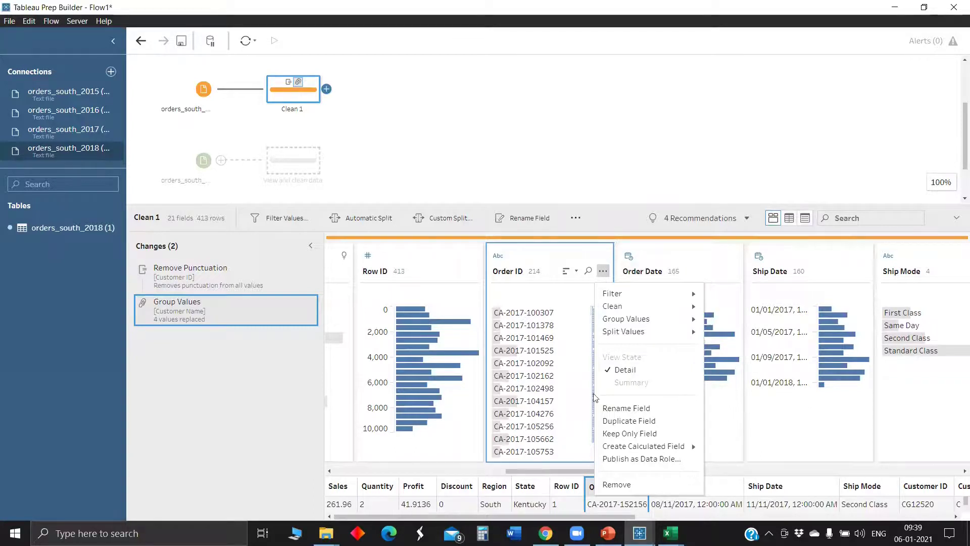
left_click(548, 467)
left_click_drag(547, 467, 510, 471)
left_click(447, 471)
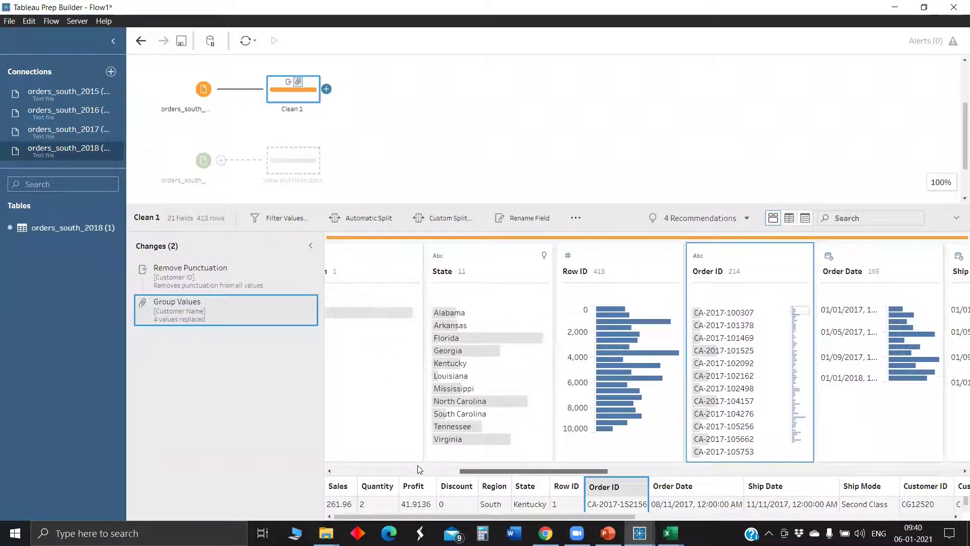
left_click(423, 464)
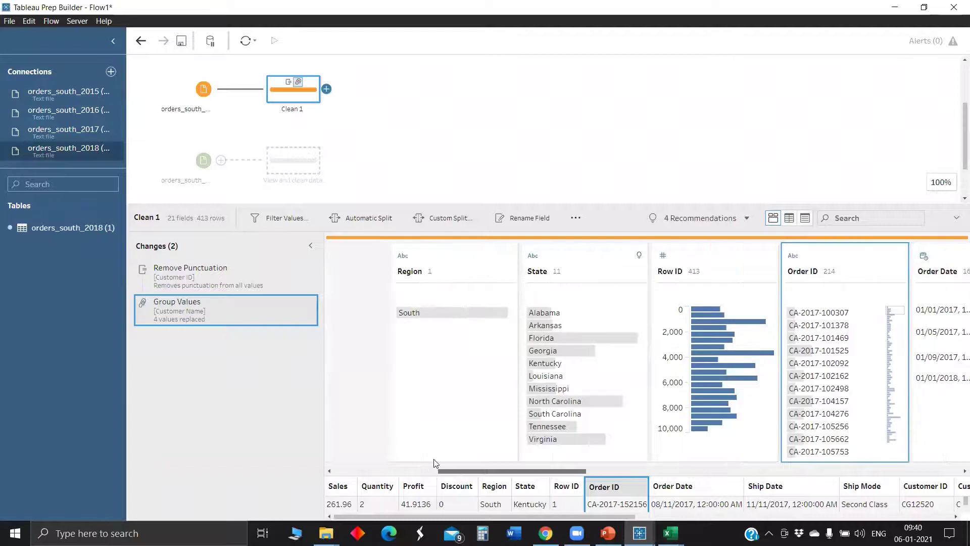
left_click(434, 461)
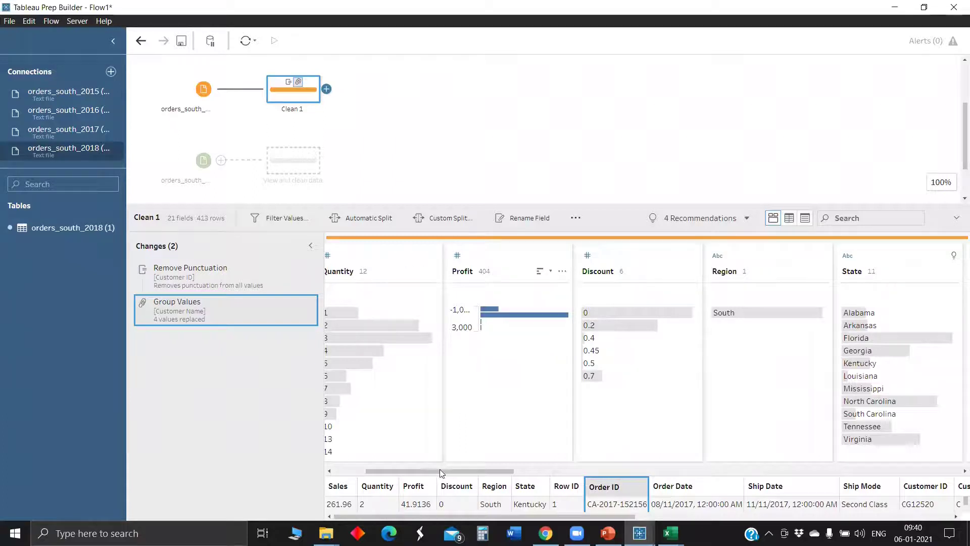
scroll(432, 469, "left", 3)
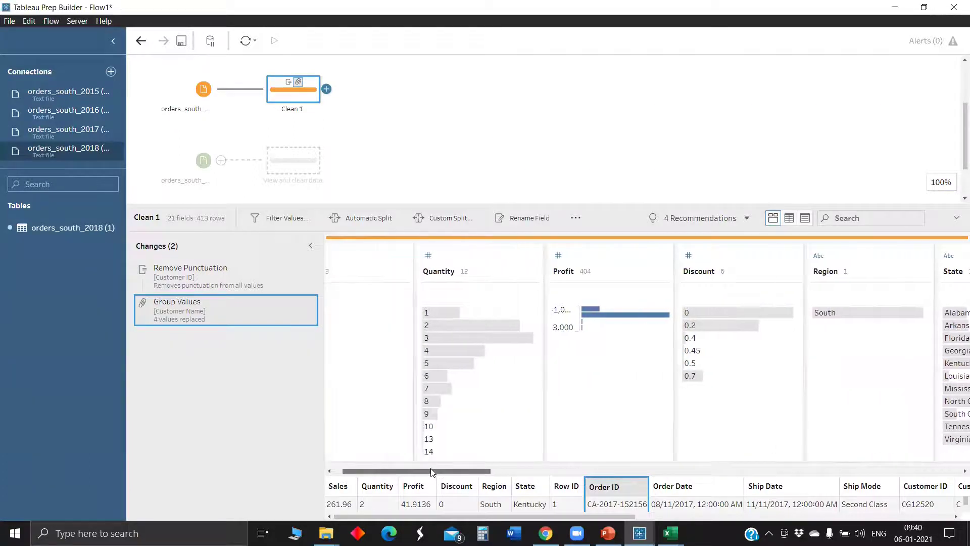
scroll(431, 469, "left", 1)
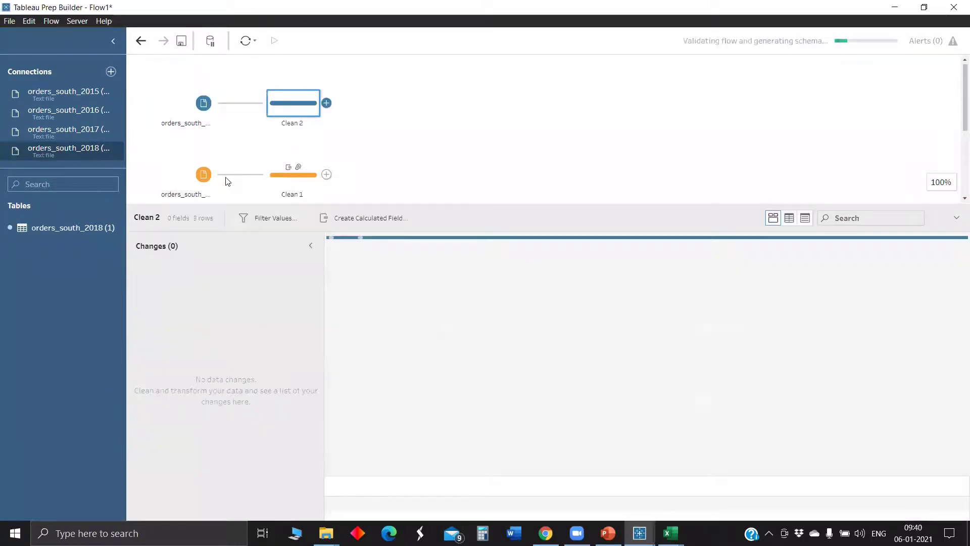
Add a Clean step after the orders_south_2018 input and another after the orders_south_2015 input
scroll(242, 196, "down", 3)
left_click(221, 178)
left_click(248, 208)
left_click(221, 107)
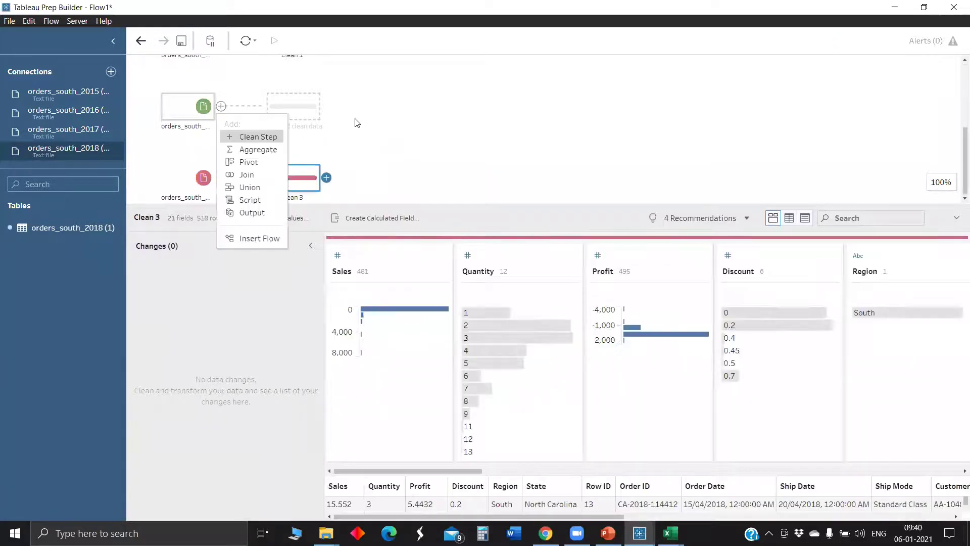
left_click(258, 136)
Add a Union step after Clean 2 and add the Clean 1 branch to it
left_click(326, 102)
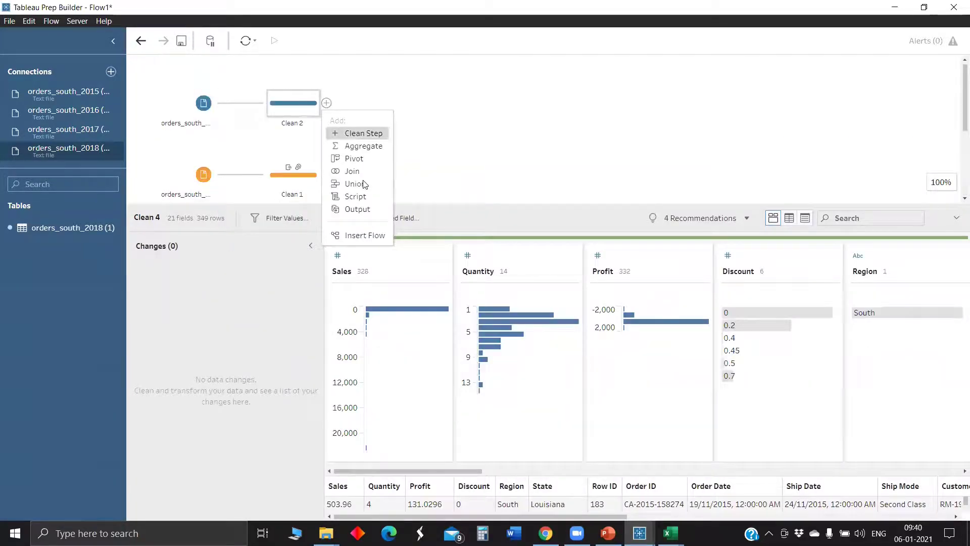
left_click(362, 184)
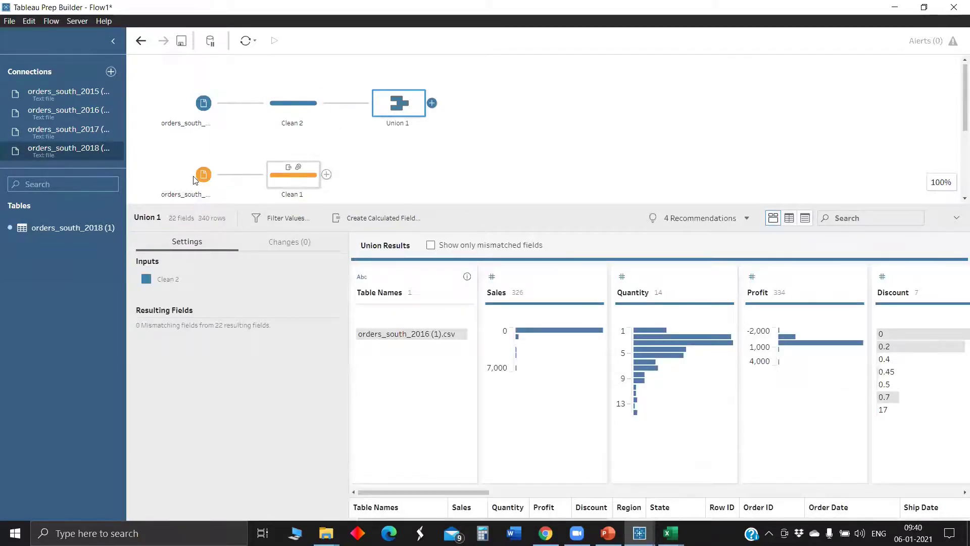
left_click_drag(314, 169, 378, 138)
left_click_drag(403, 146, 362, 105)
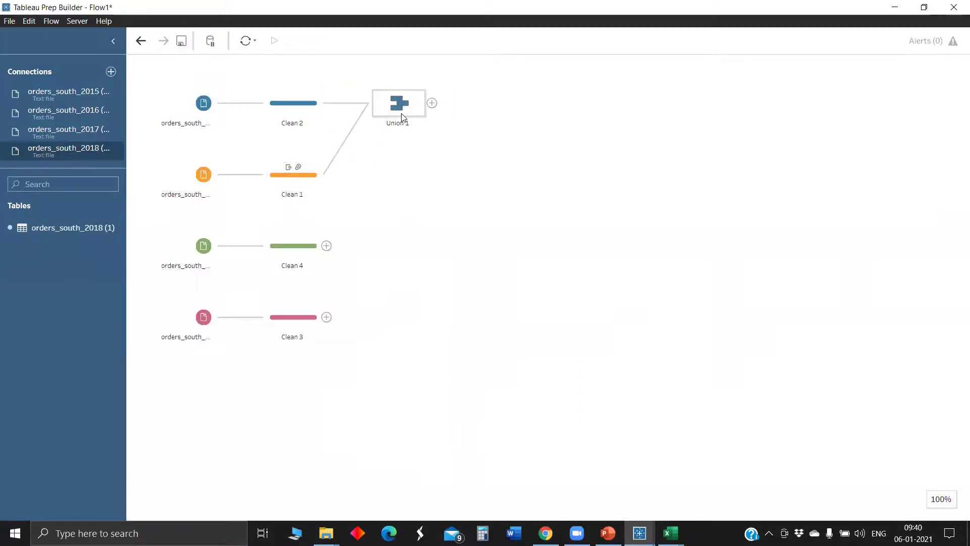
Add the Clean 4 and Clean 3 branches to the Union 1 step, undoing the mistakenly created second union
left_click_drag(303, 240, 411, 134)
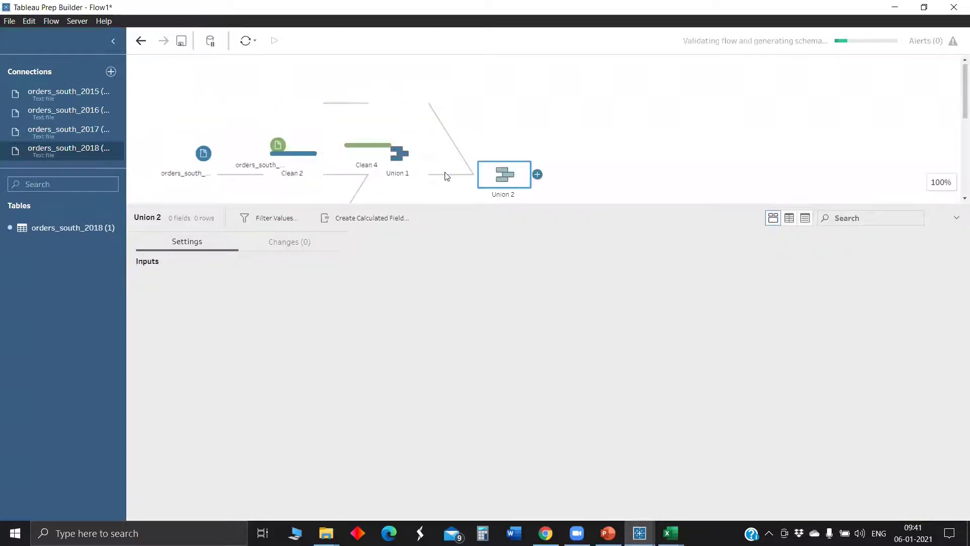
key("ctrl+z")
left_click_drag(354, 100, 357, 101)
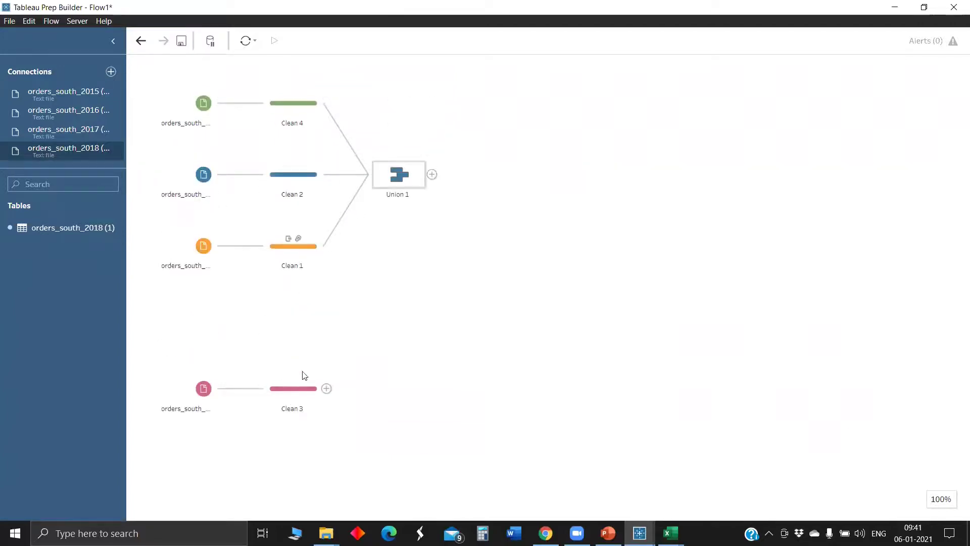
left_click_drag(293, 388, 397, 175)
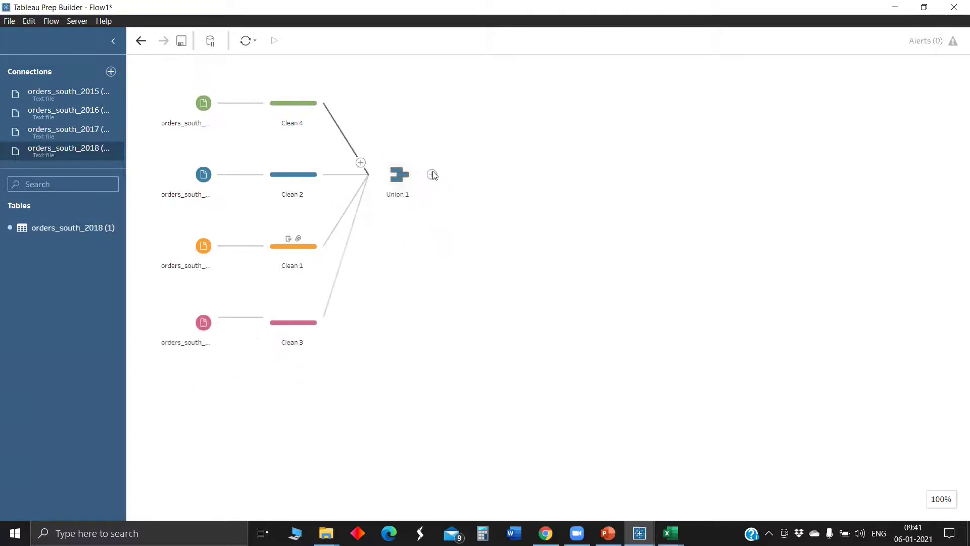
Add an Output step after Union 1
left_click(432, 175)
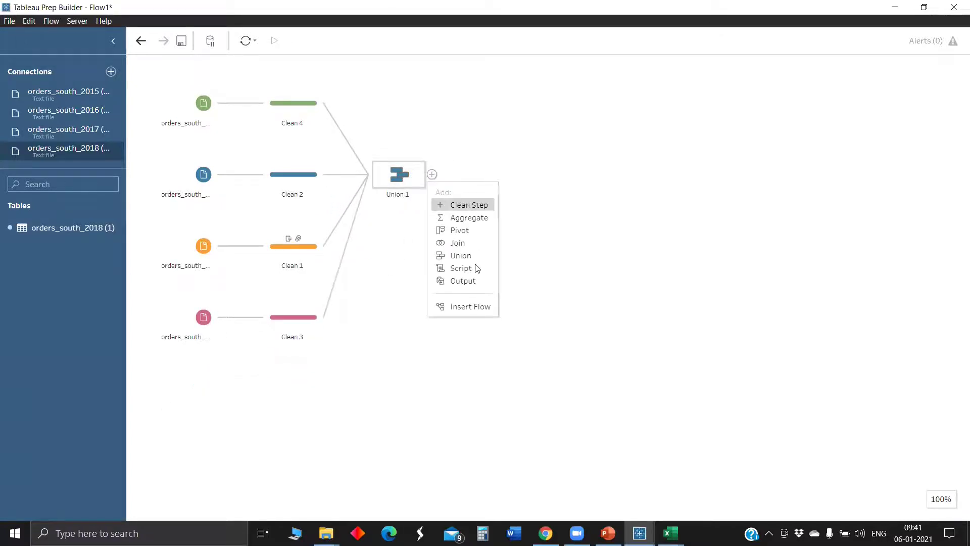
left_click(485, 281)
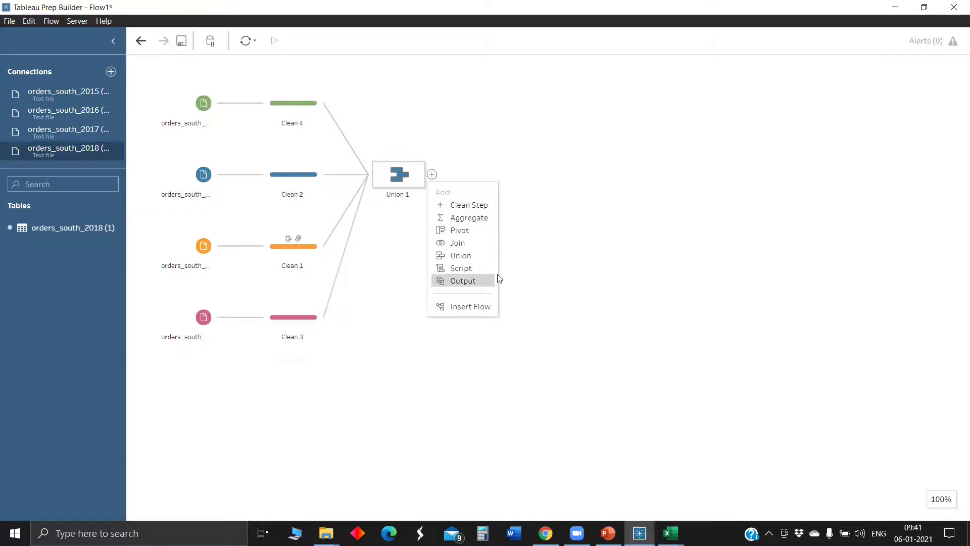
left_click(510, 174)
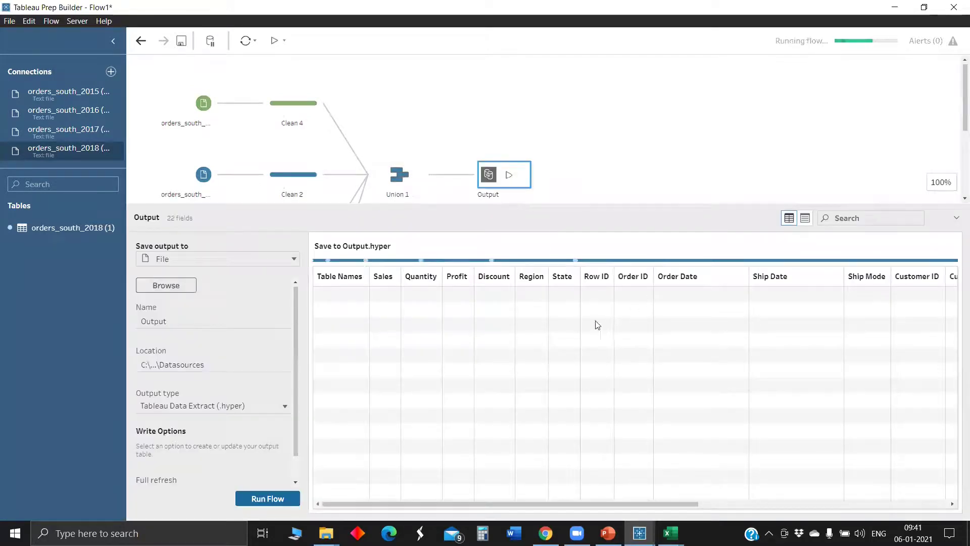
Branch an Aggregate step off Union 1 and group it by Category and Sub-Category
left_click(432, 175)
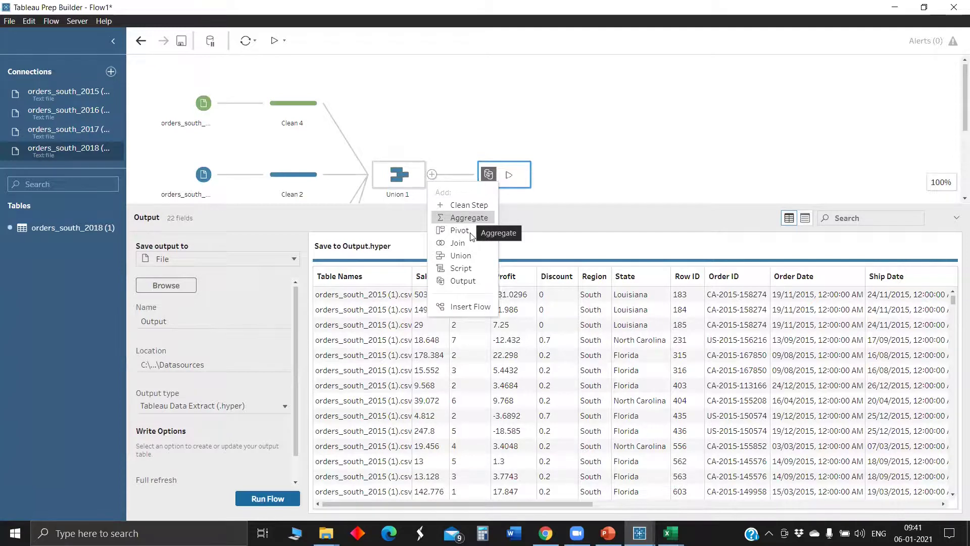
key("Return")
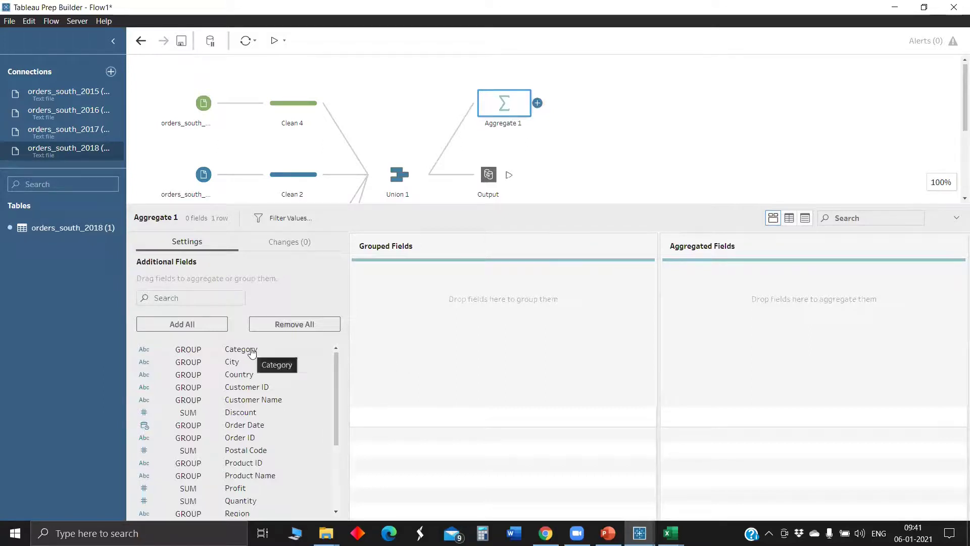
left_click_drag(255, 352, 398, 301)
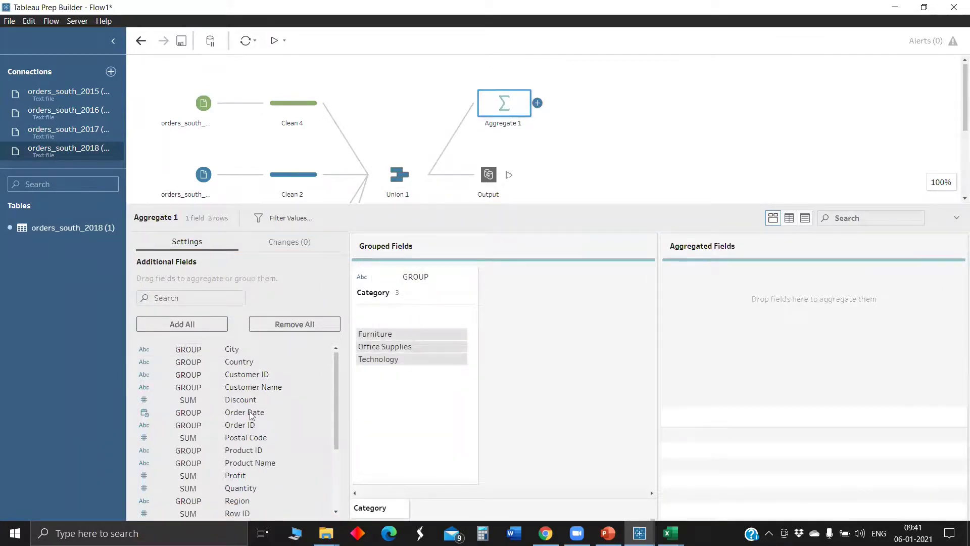
scroll(258, 447, "down", 4)
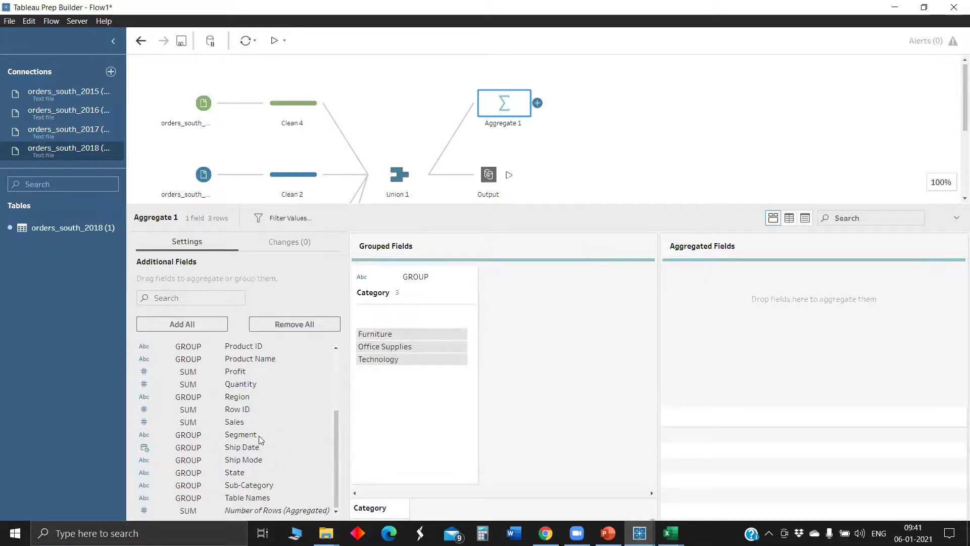
left_click_drag(371, 460, 509, 400)
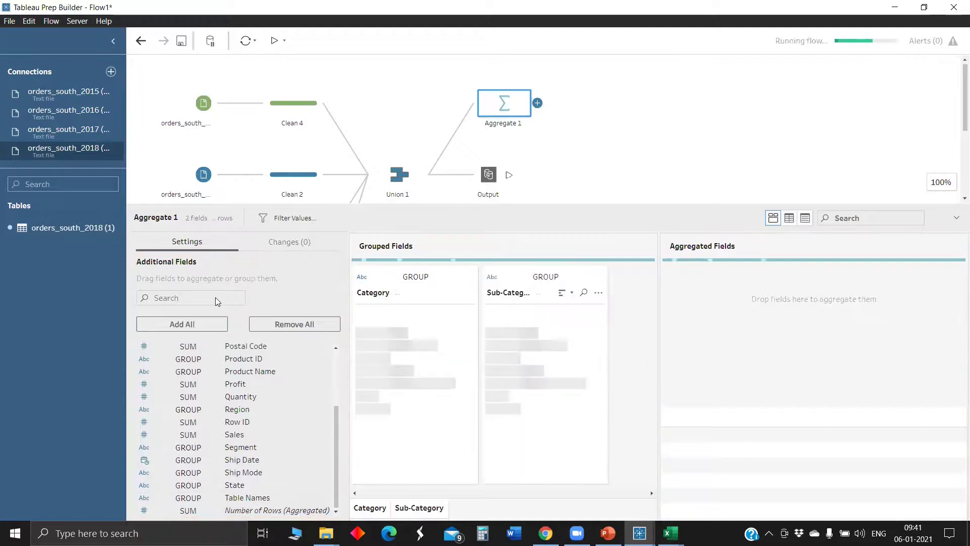
Find the Sales field, add it to Aggregate 1 as a summed field, and add an Output step after the aggregation
left_click(213, 297)
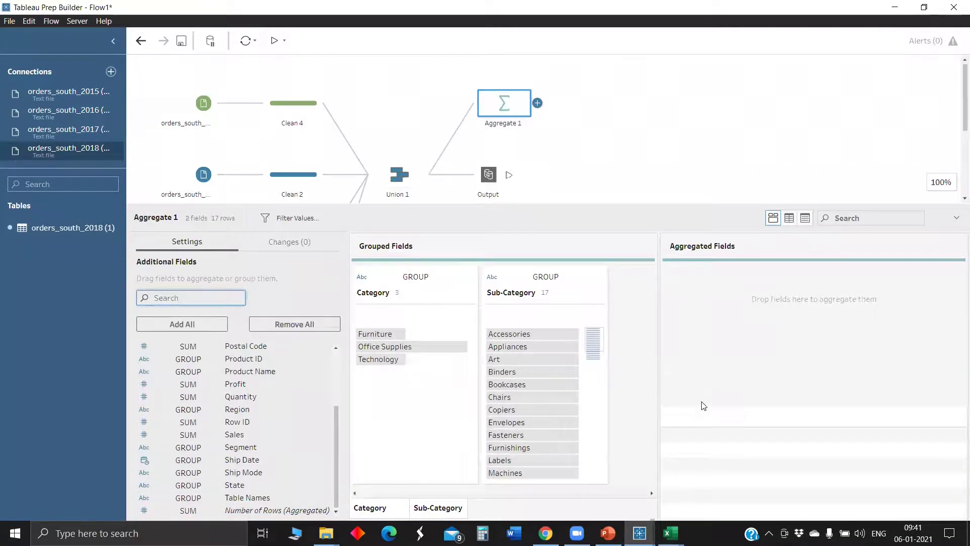
type("sa")
key("Return")
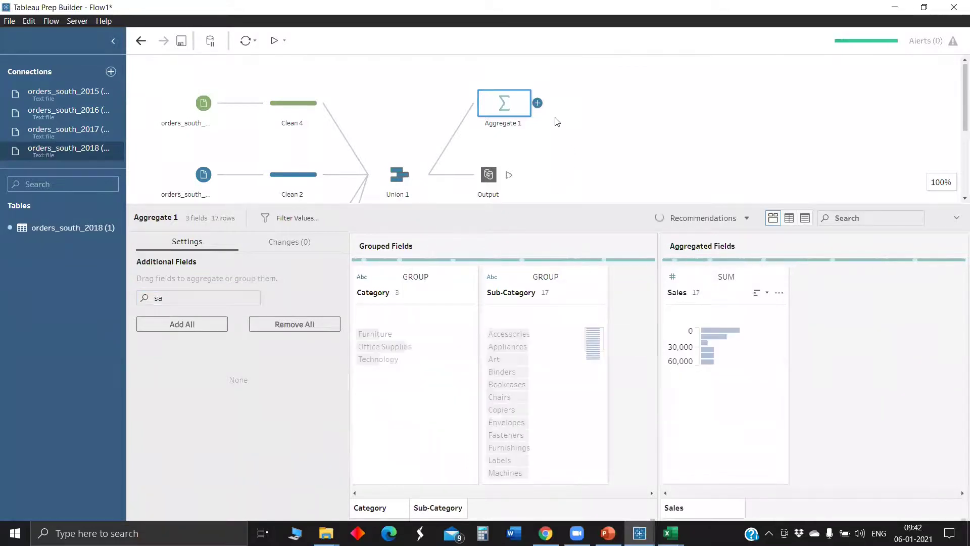
left_click(537, 102)
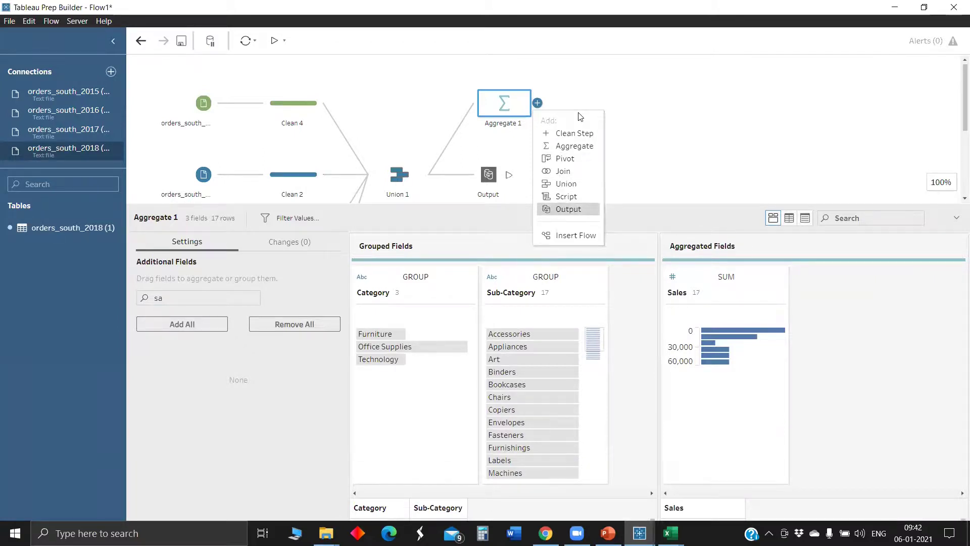
key("Return")
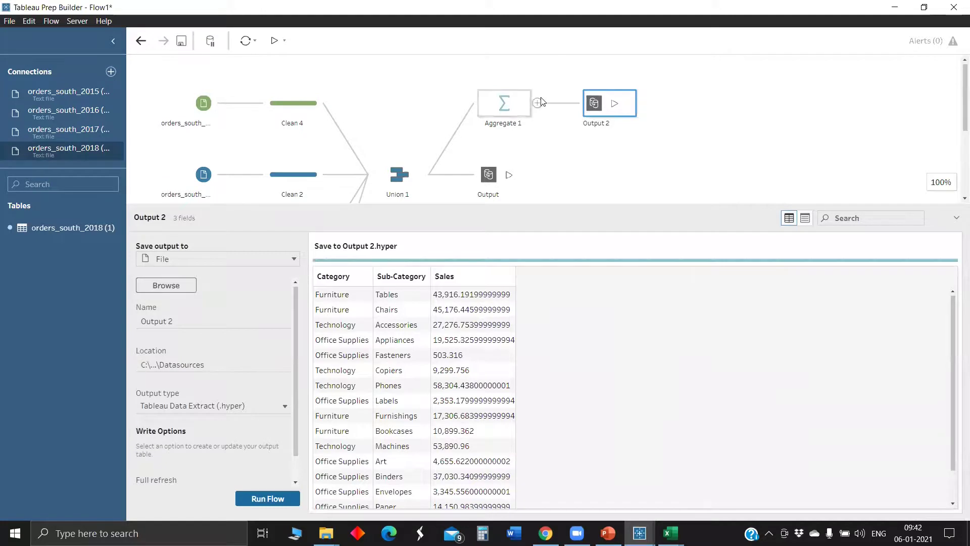
Try a Clean step after Aggregate 1 to examine the Sales field options, and remove it
left_click(526, 105)
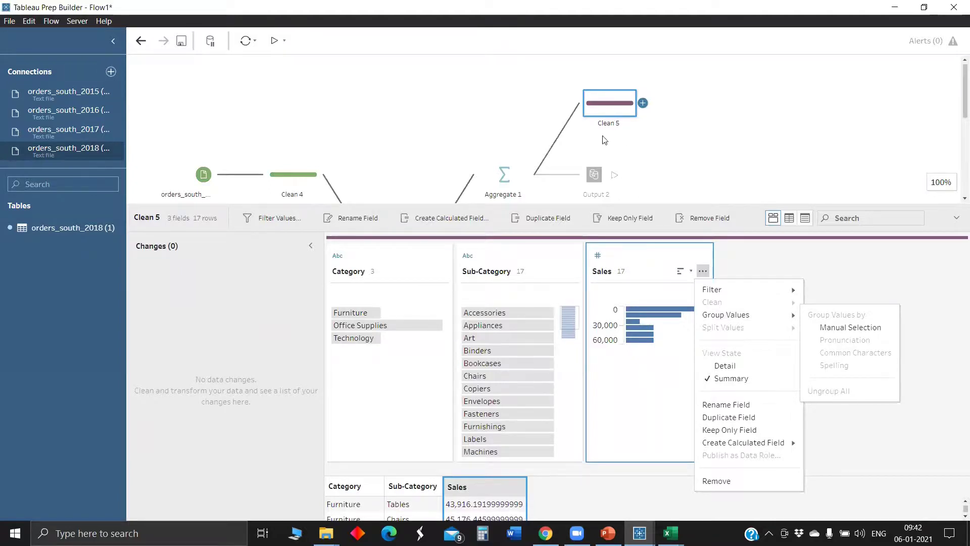
right_click(636, 118)
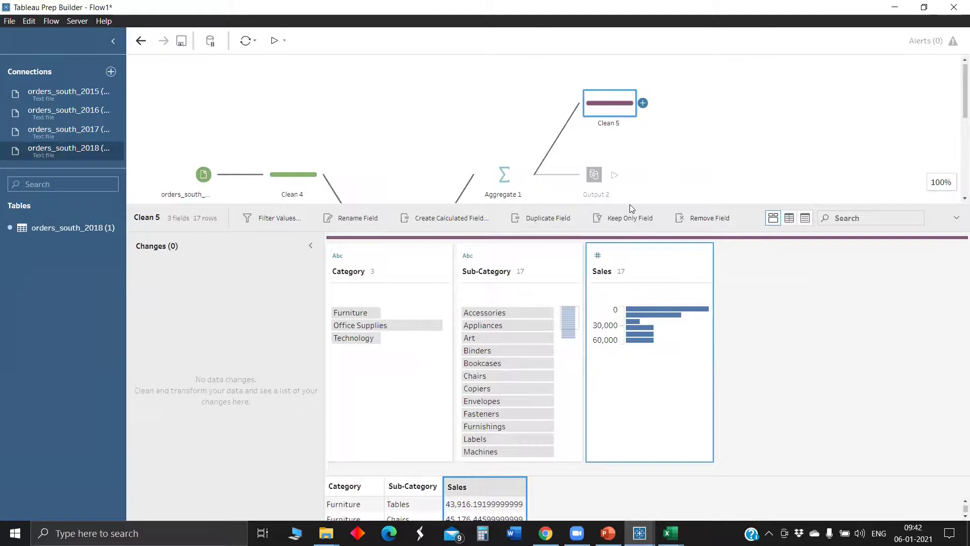
left_click(614, 230)
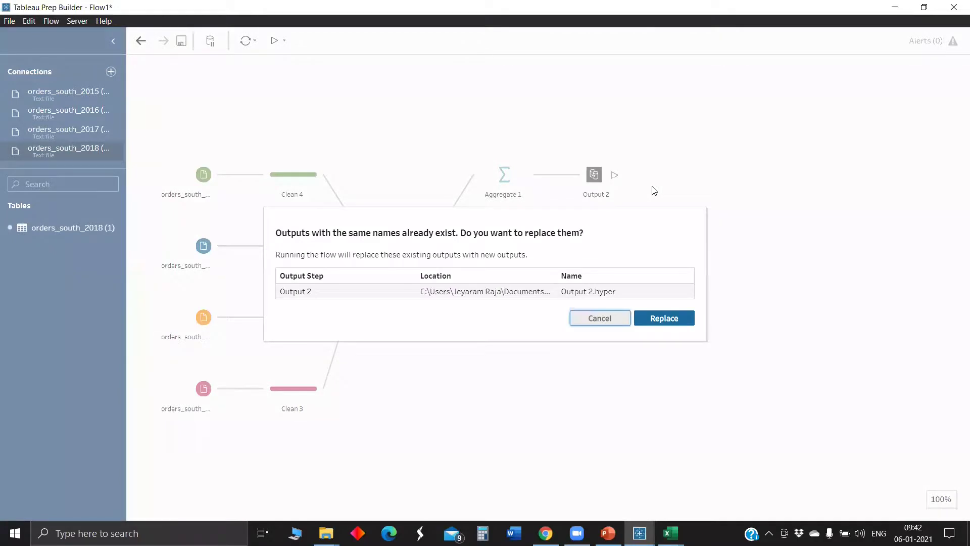
Cancel replacing the existing output file and examine the aggregated rows in the Output 2 preview
key("Escape")
left_click(603, 320)
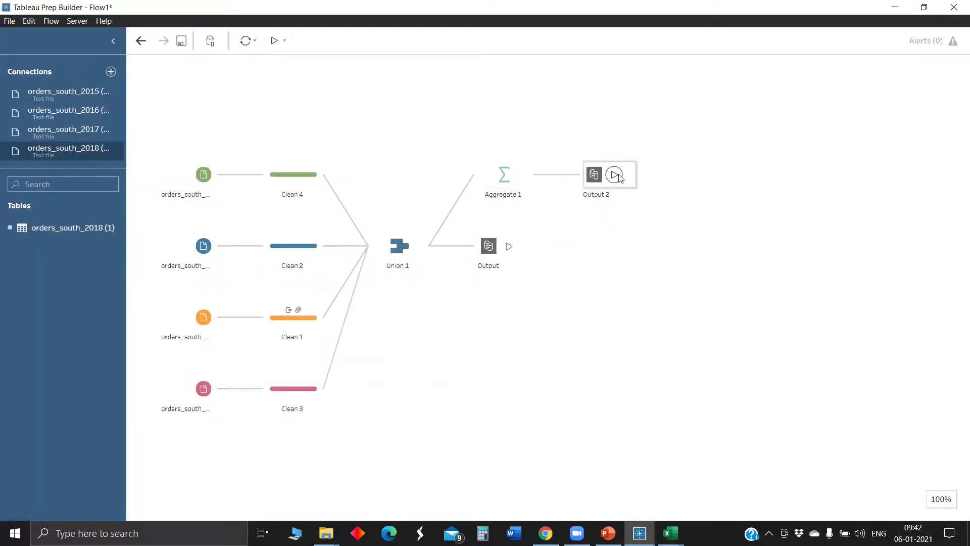
left_click(599, 181)
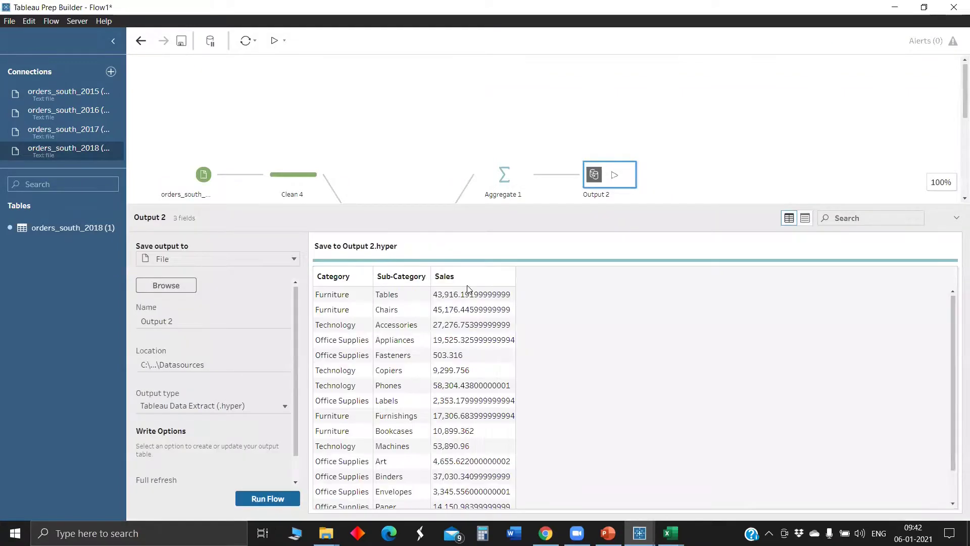
scroll(479, 393, "down", 3)
scroll(481, 392, "up", 3)
Set Output 2 to save as a Tableau Data Extract named AGG in the Desktop folder KKSS 06-01
left_click_drag(399, 235, 397, 306)
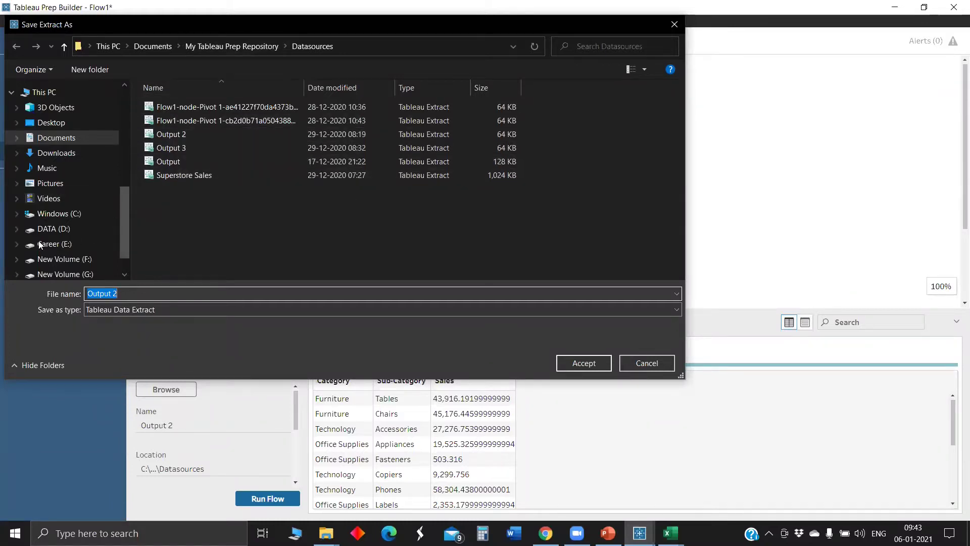
left_click(57, 123)
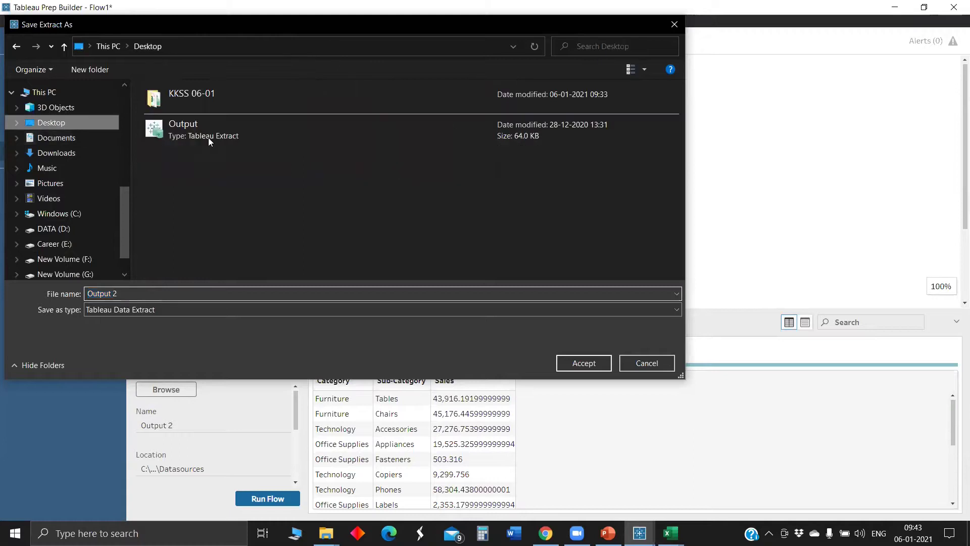
double_click(210, 100)
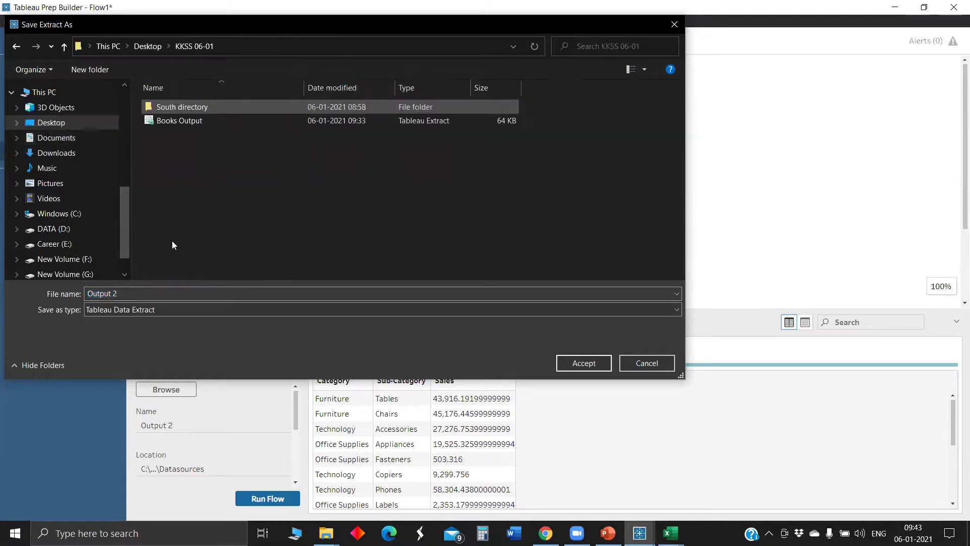
left_click(151, 292)
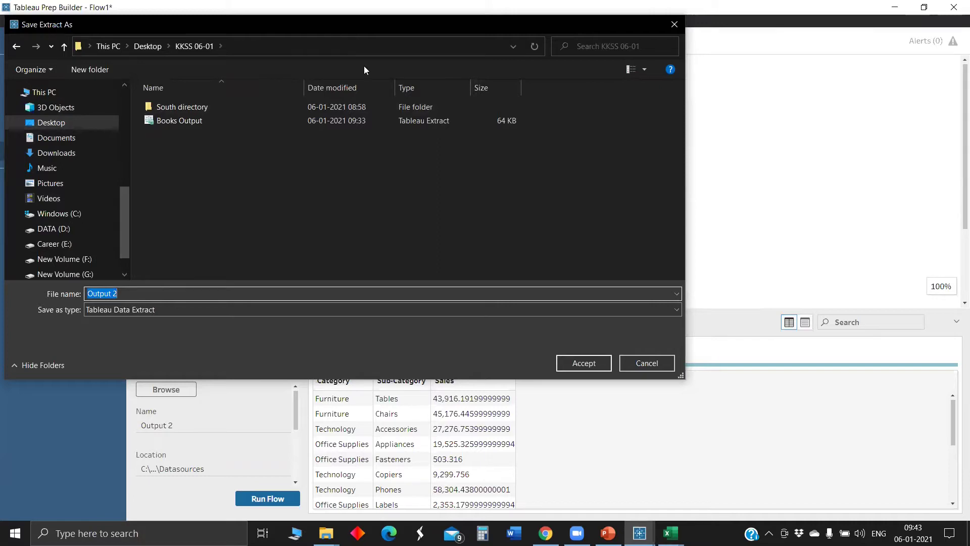
type("A")
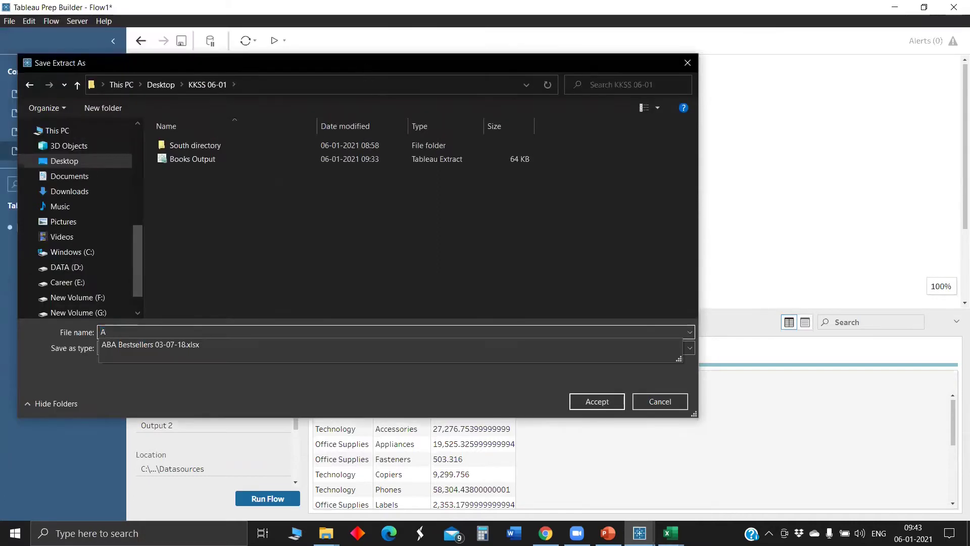
type("GG")
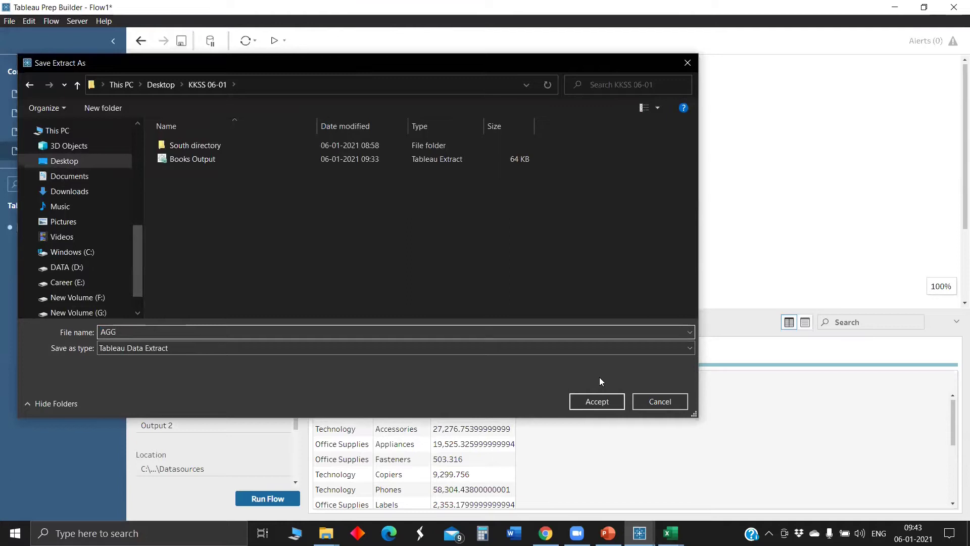
left_click(609, 402)
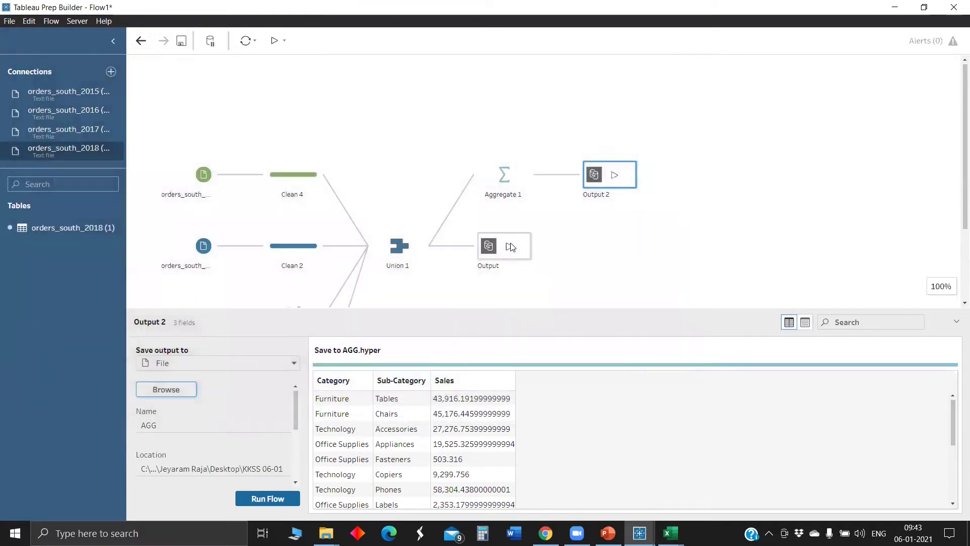
Examine the flow's run and refresh choices and the input settings of orders_south_2016 and orders_south_2017
left_click(510, 246)
left_click(285, 41)
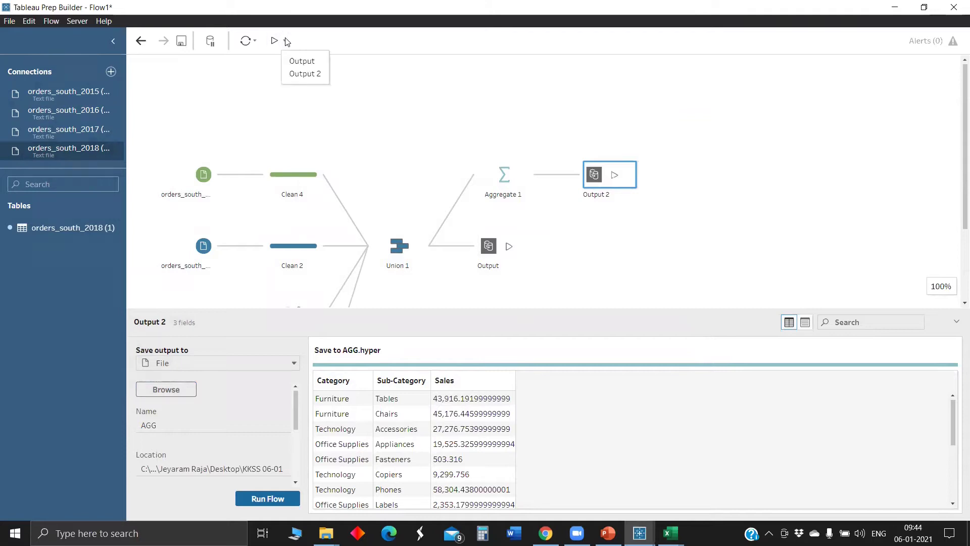
left_click(247, 44)
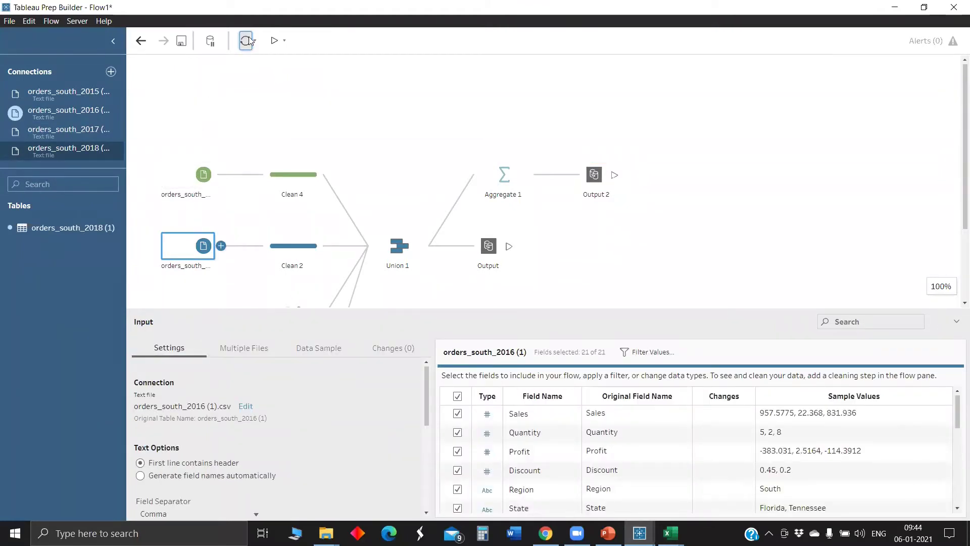
left_click(70, 133)
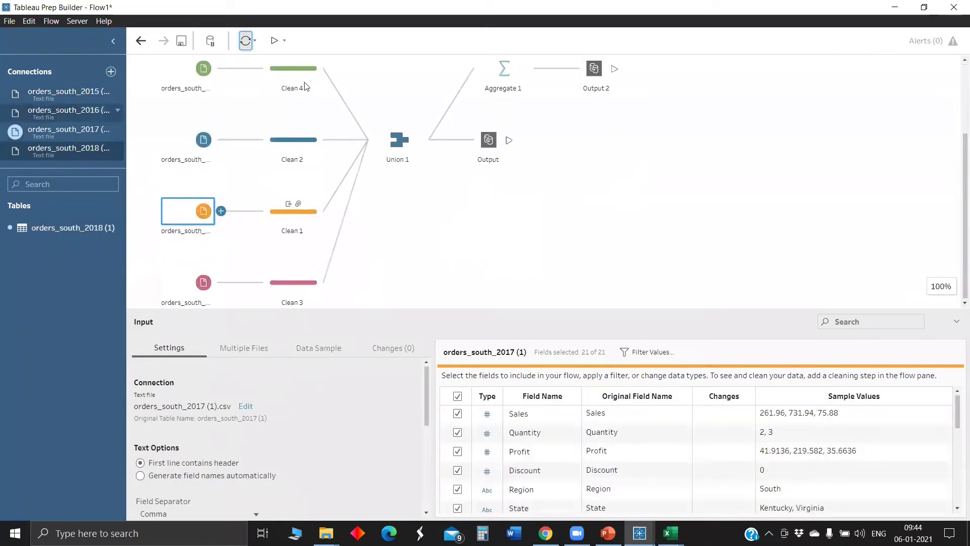
left_click(284, 40)
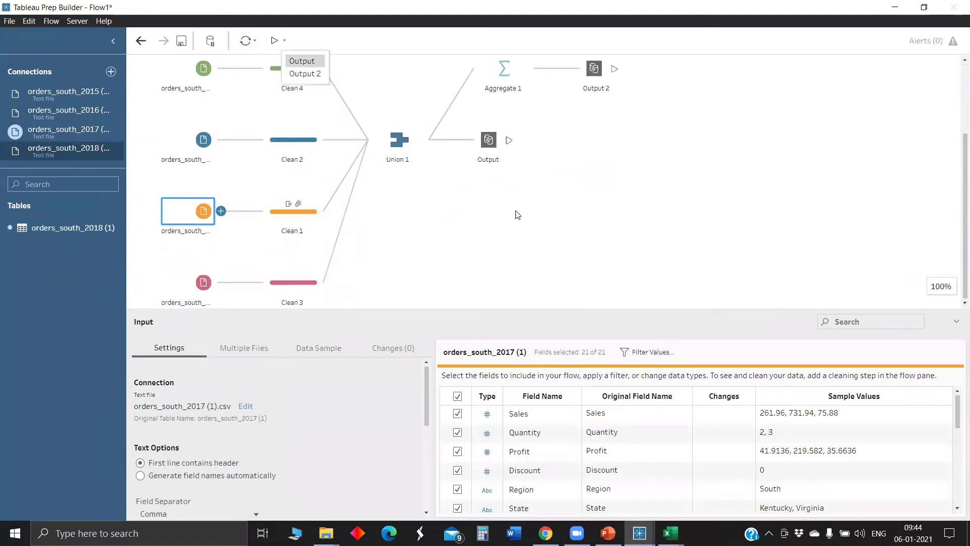
key("Return")
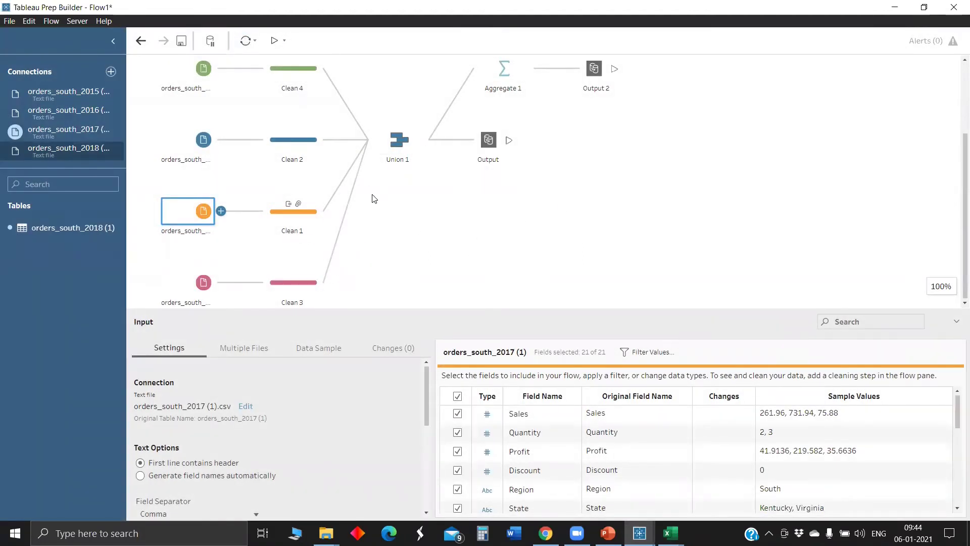